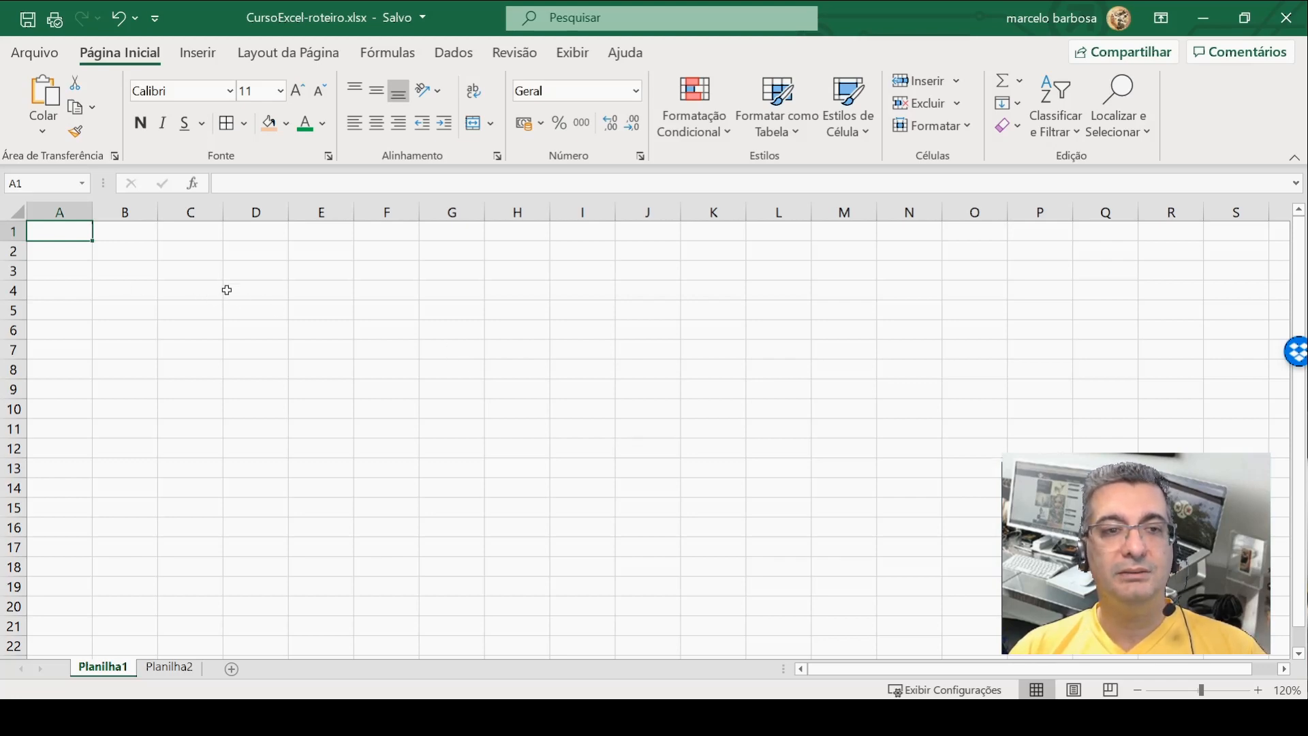
# Step: Enter "Lazer" in cell C4
pyautogui.click(192, 294)
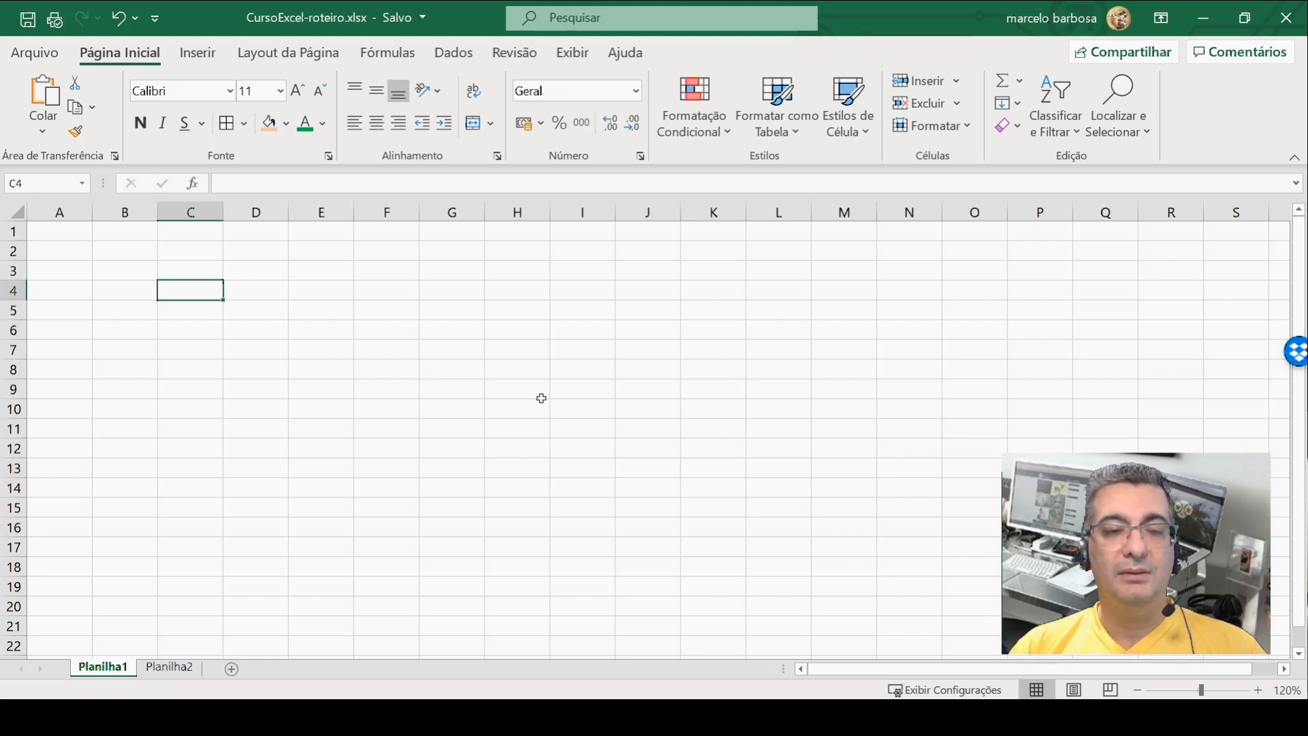
pyautogui.click(129, 289)
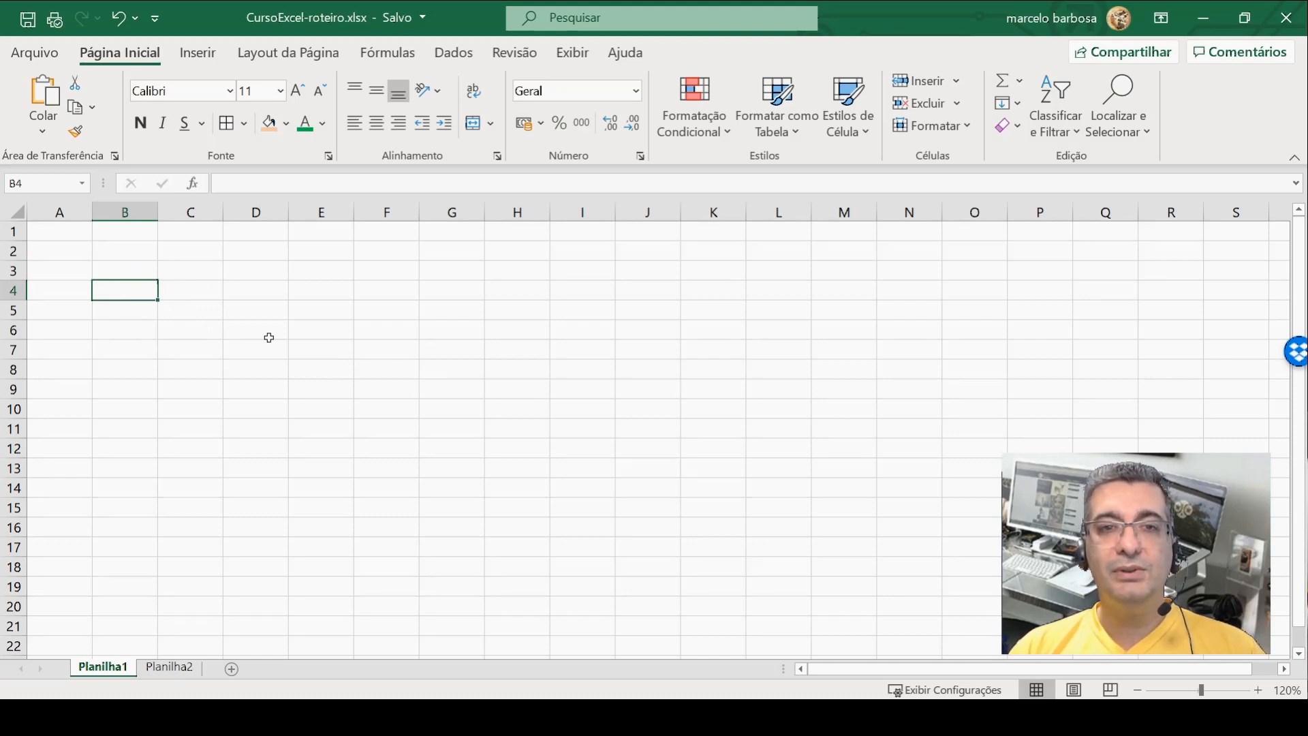
pyautogui.click(189, 294)
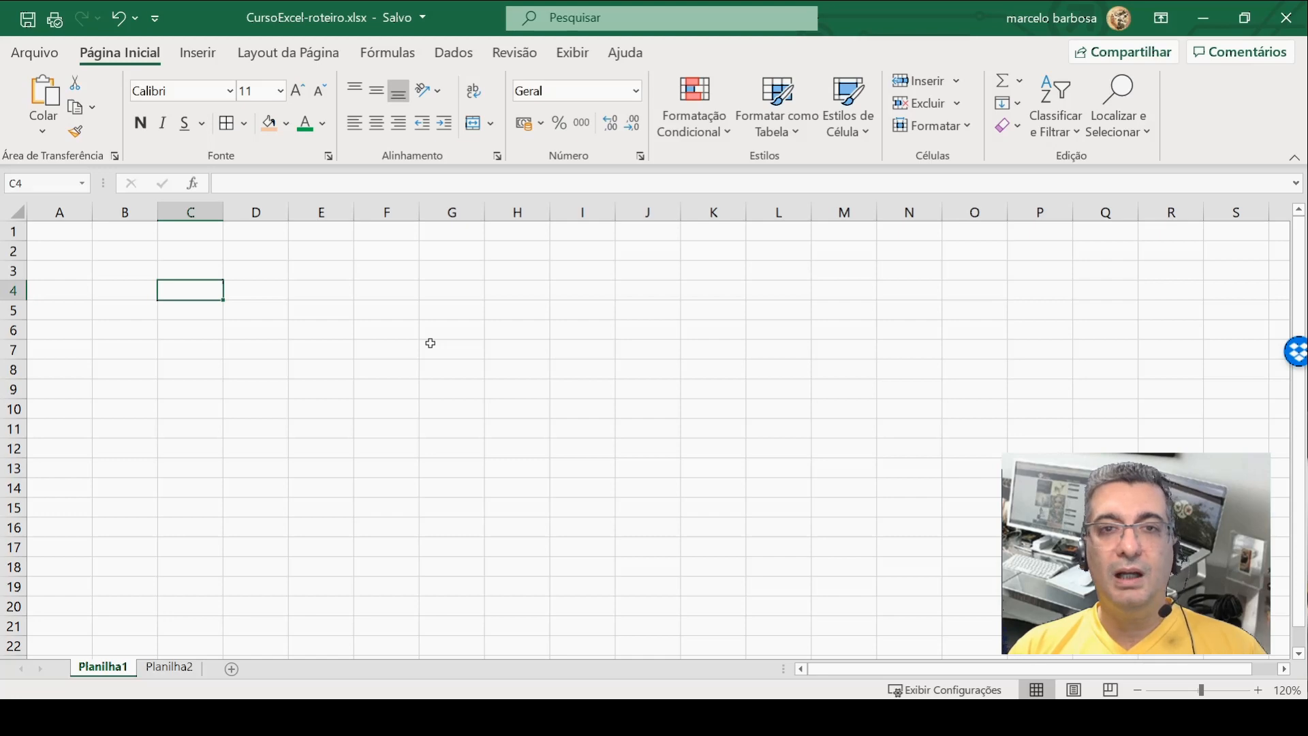
pyautogui.write('Lazer')
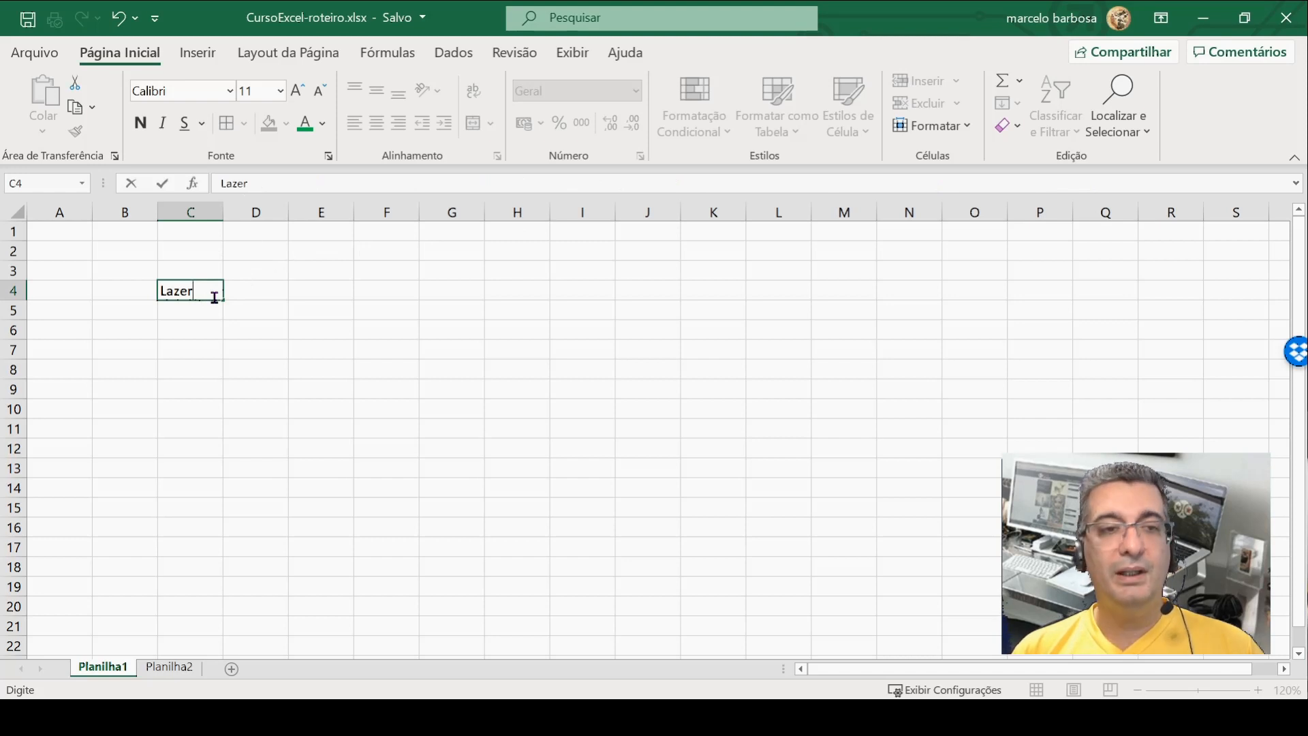
pyautogui.press('Return')
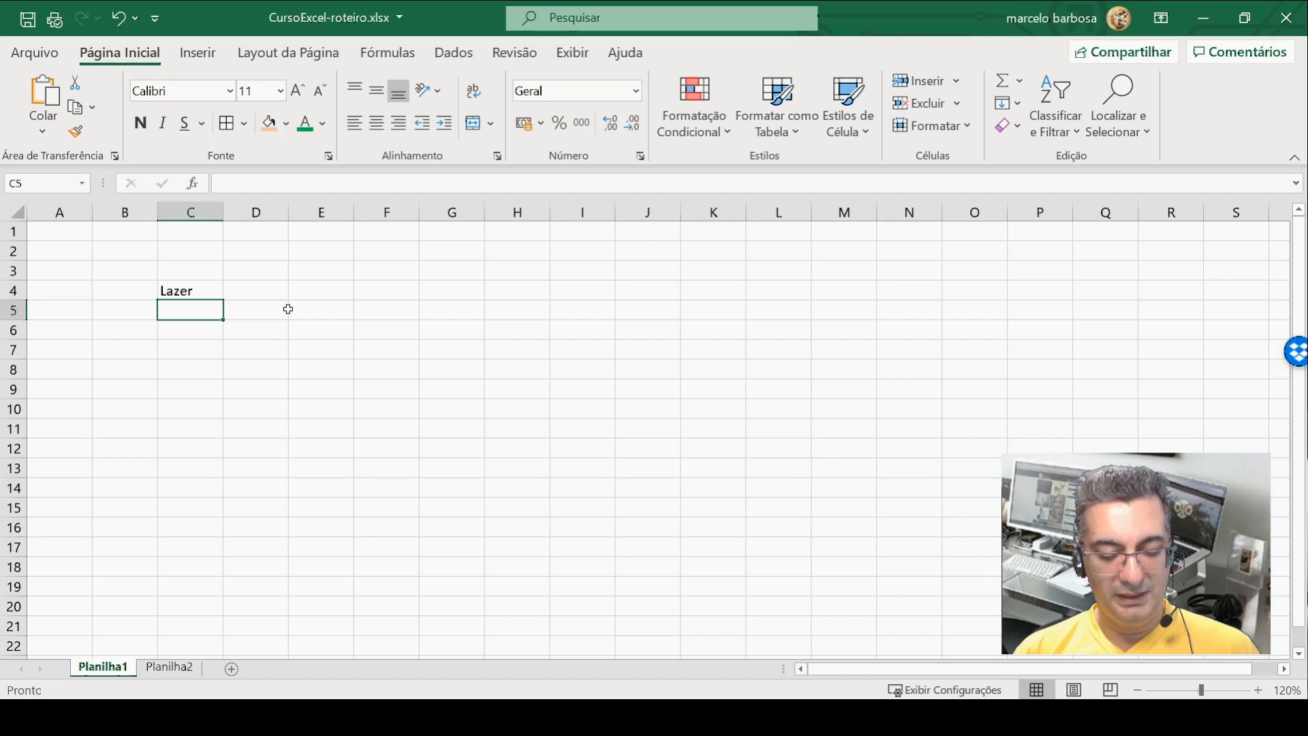
# Step: Enter "Supermercado" in cell C5, directly below "Lazer"
pyautogui.write('Supermer')
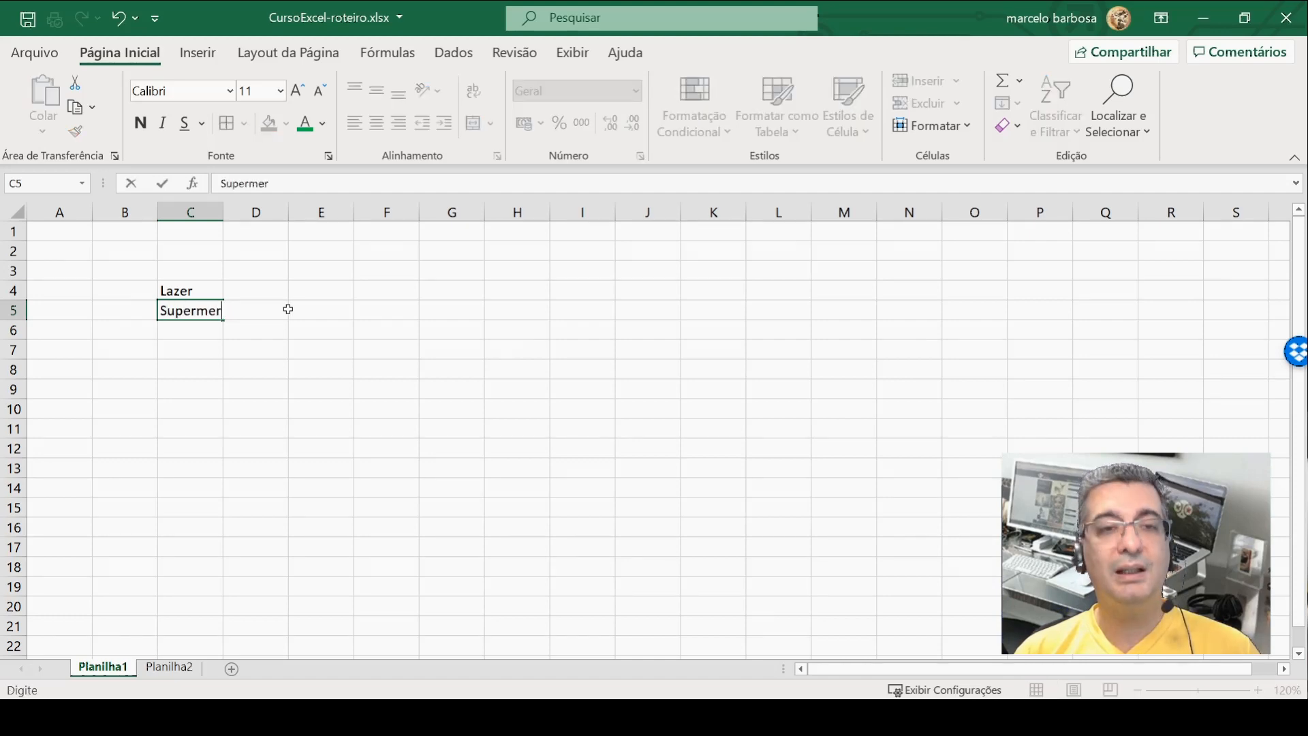
pyautogui.write('cado')
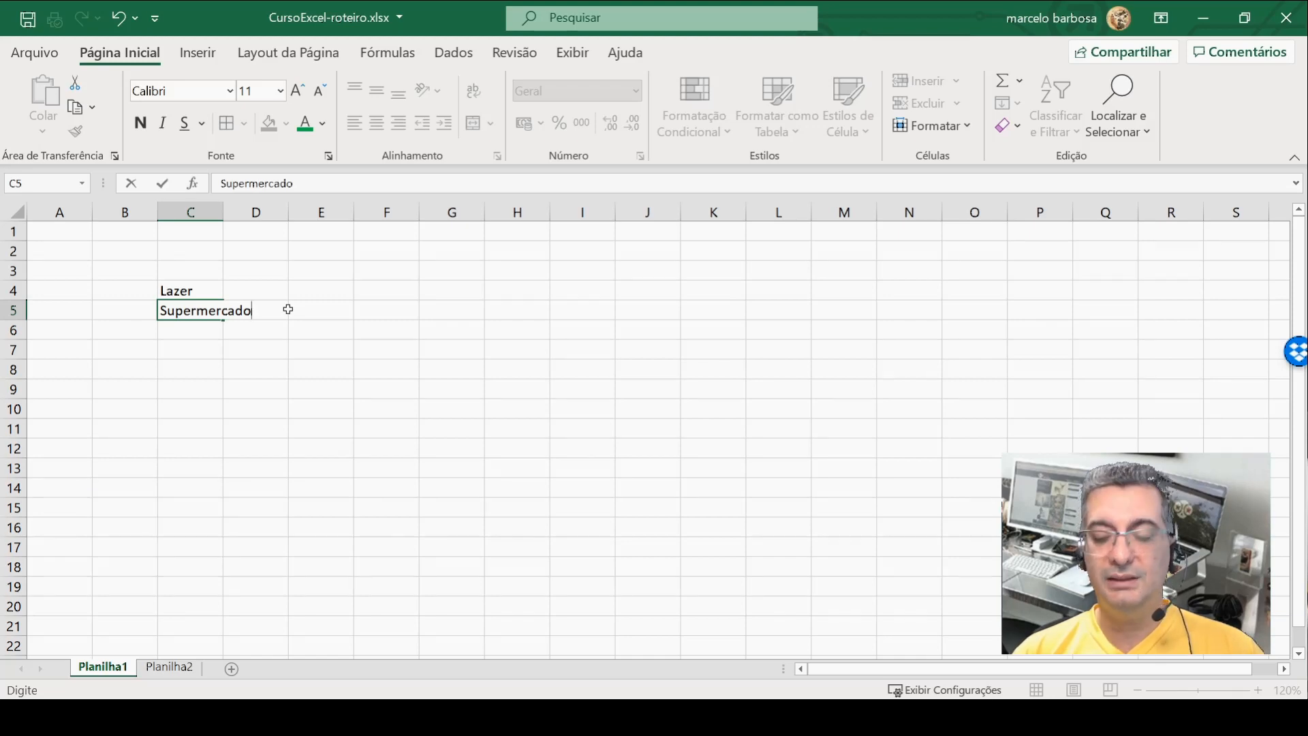
pyautogui.press('Down')
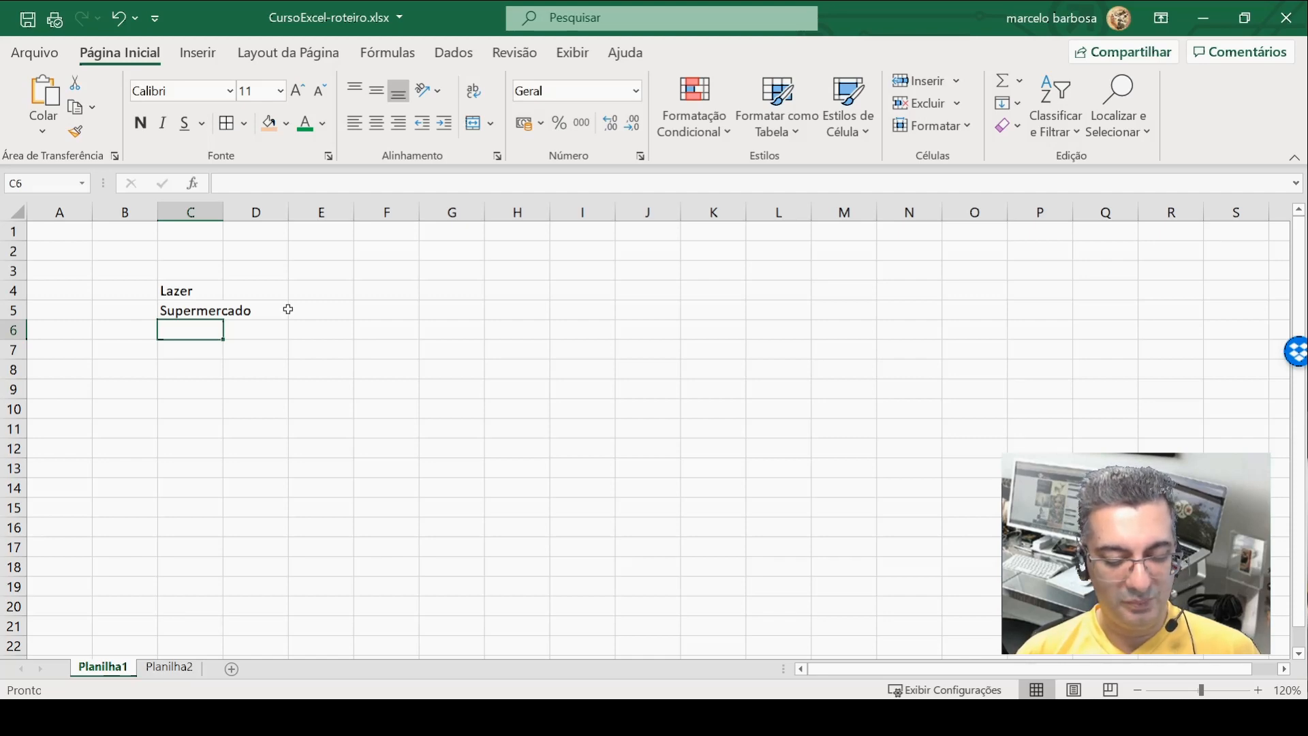
# Step: Enter the misspelled word "Ciinmea" in cell C6, then clear the cell's contents
pyautogui.write('Ciinmea')
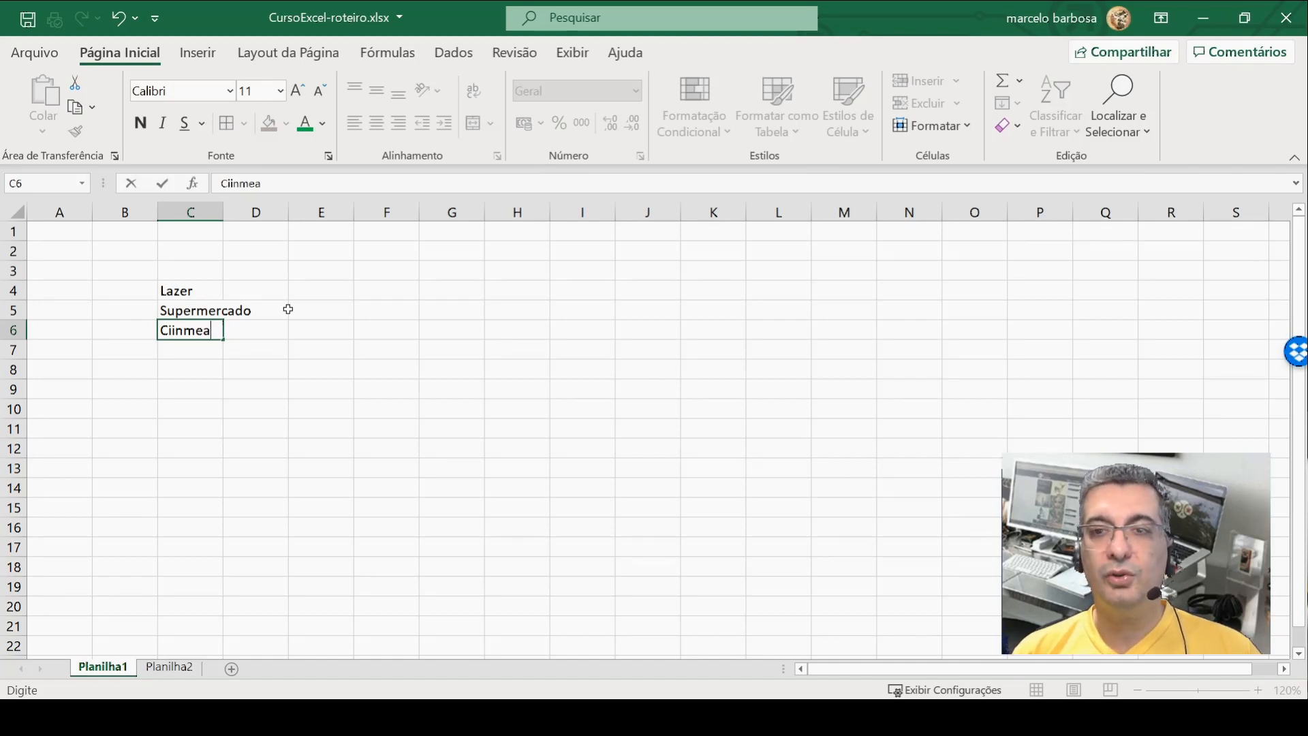
pyautogui.press('Left')
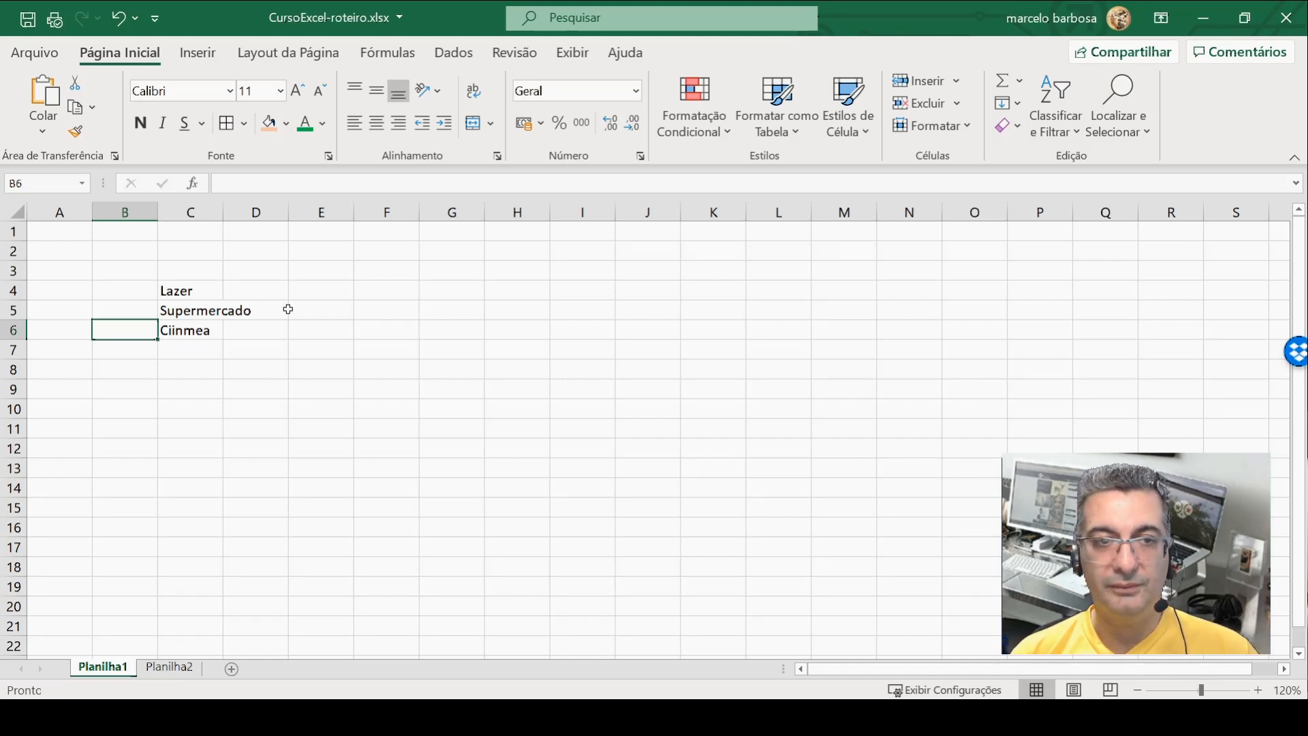
pyautogui.press('Right')
pyautogui.press('Delete')
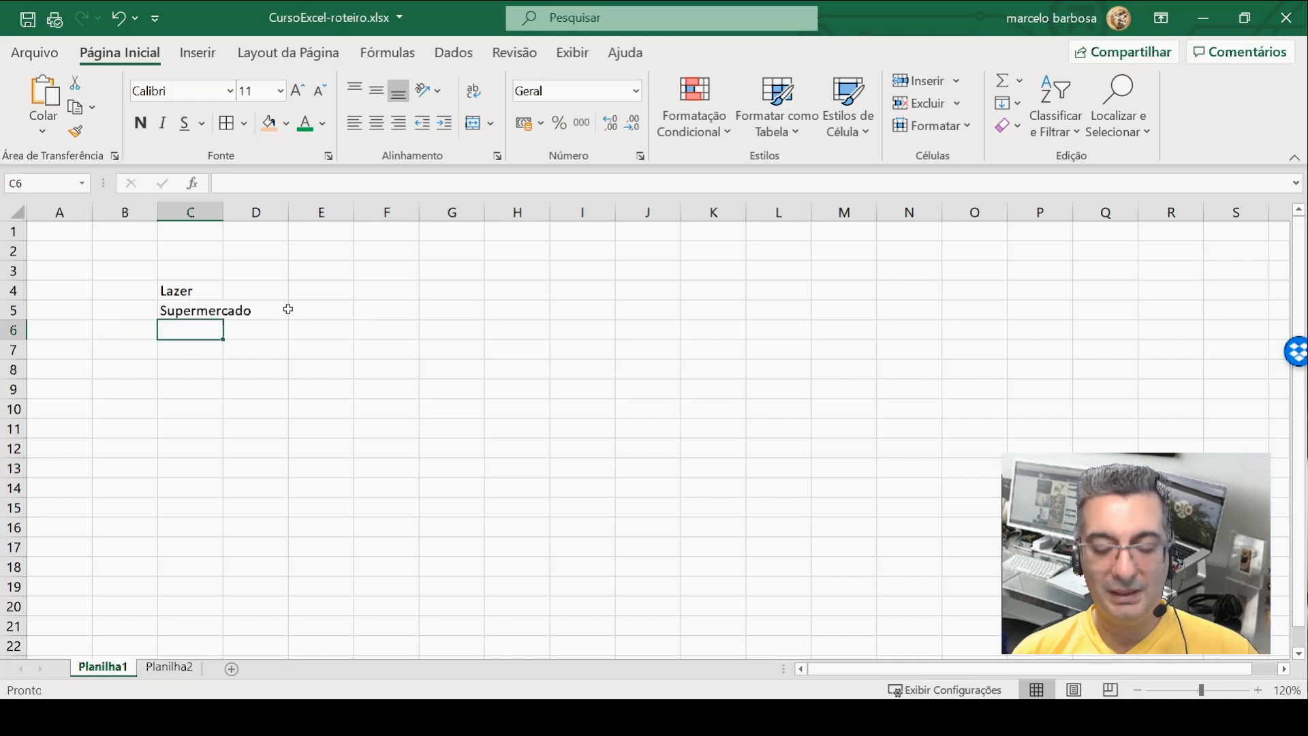
# Step: Write "Ciimens" in cell C6 and correct it to "Cinema" without leaving the entry
pyautogui.write('Ciime')
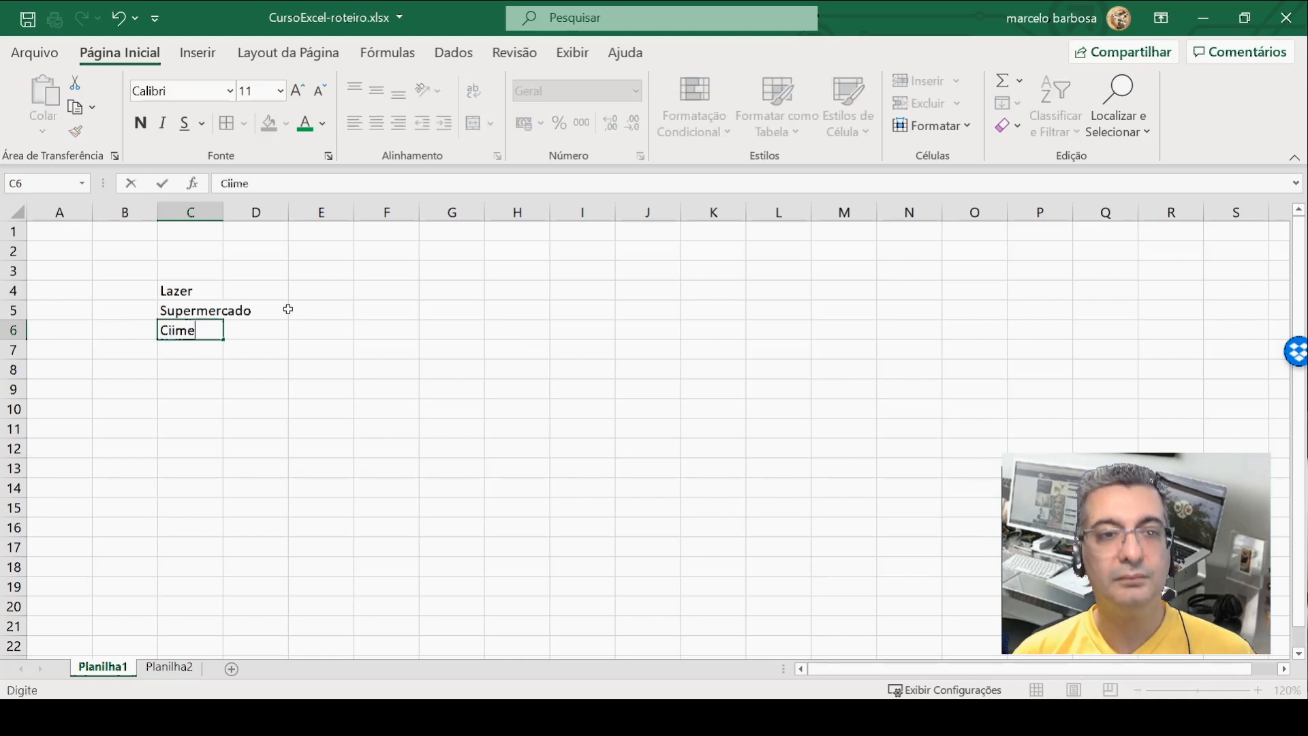
pyautogui.write('ns')
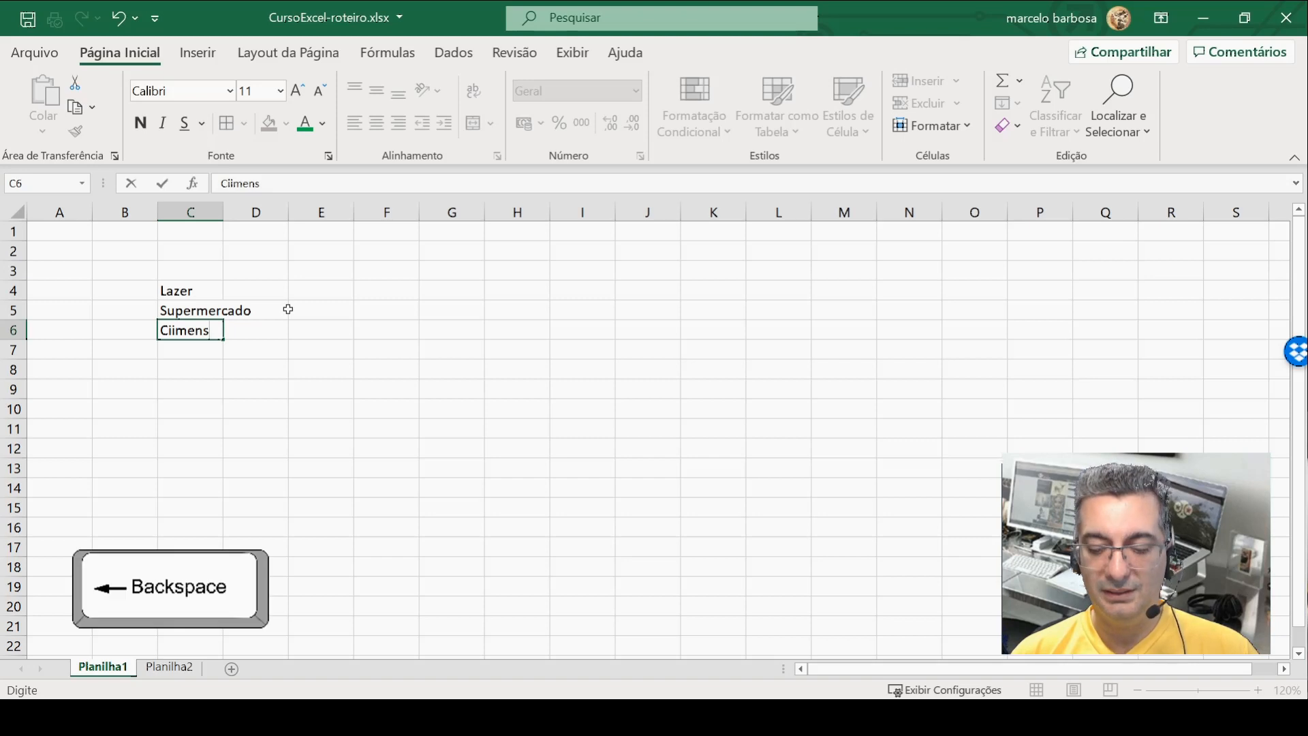
pyautogui.press('BackSpace')
pyautogui.press('BackSpace')
pyautogui.press('BackSpace')
pyautogui.press('BackSpace')
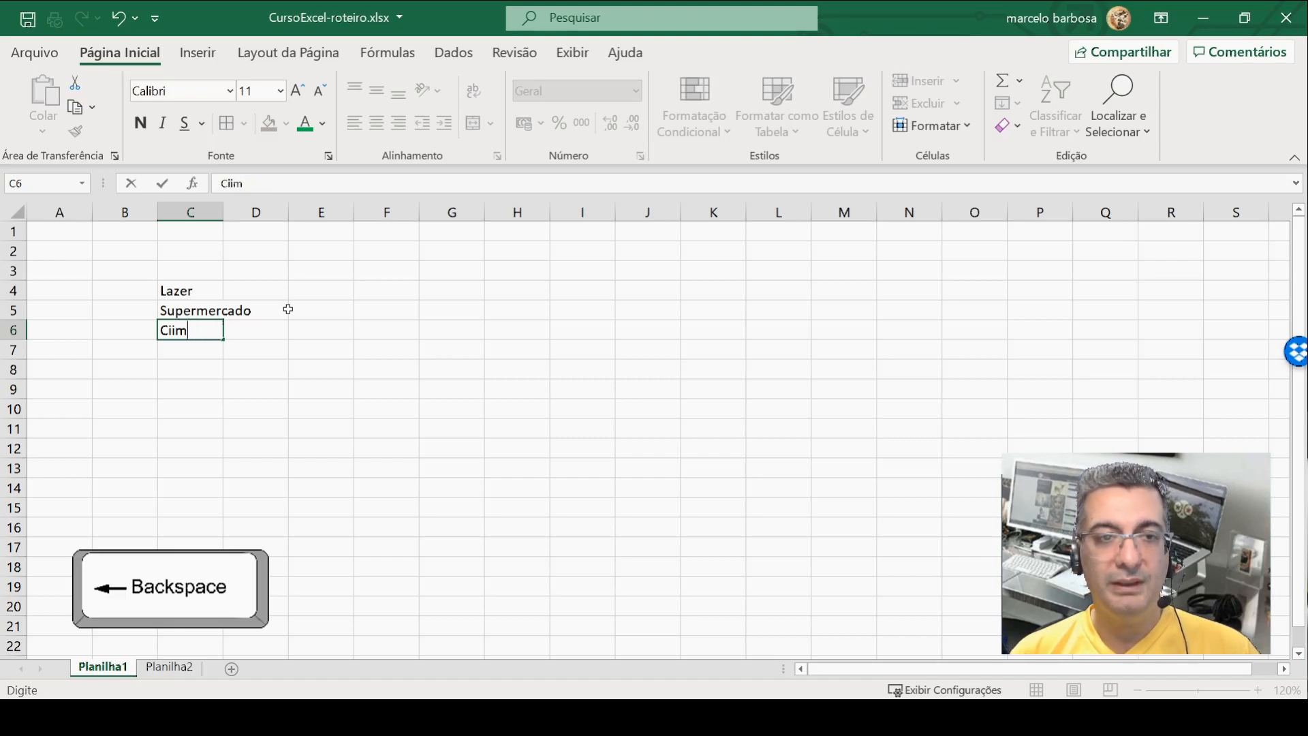
pyautogui.press('BackSpace')
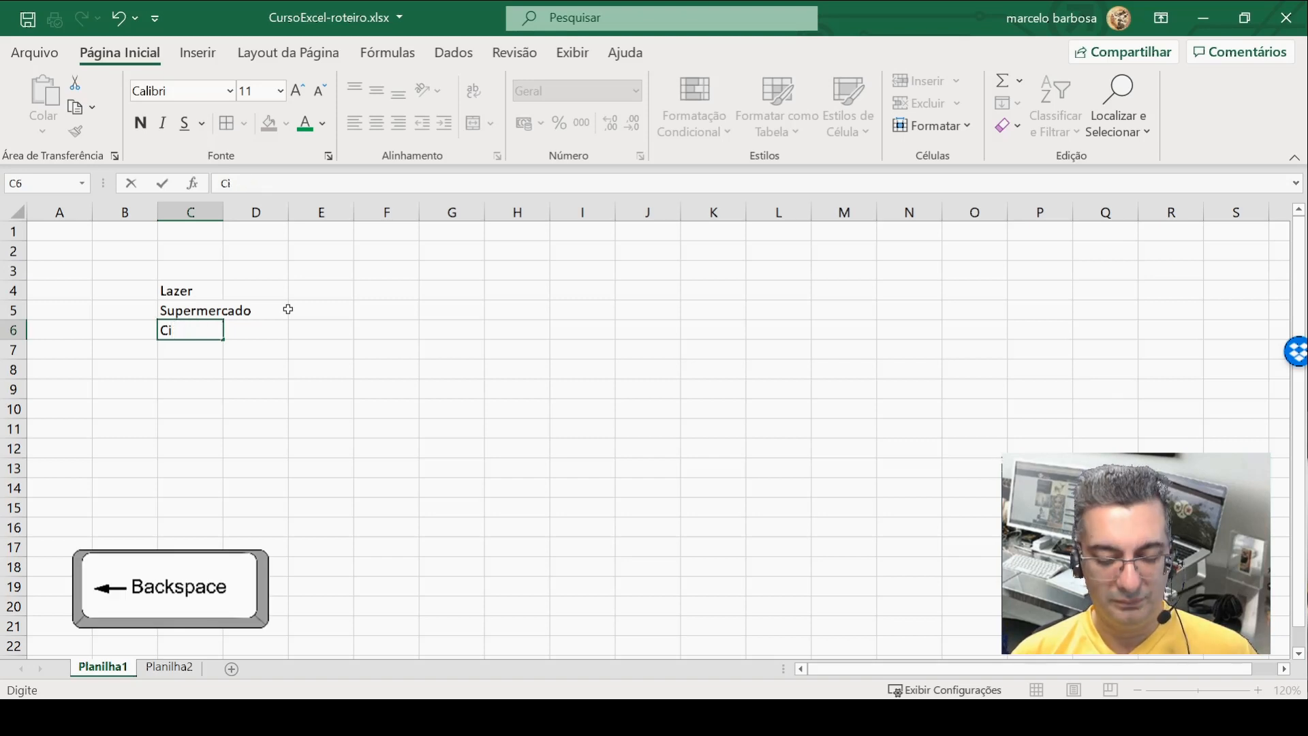
pyautogui.write('nema')
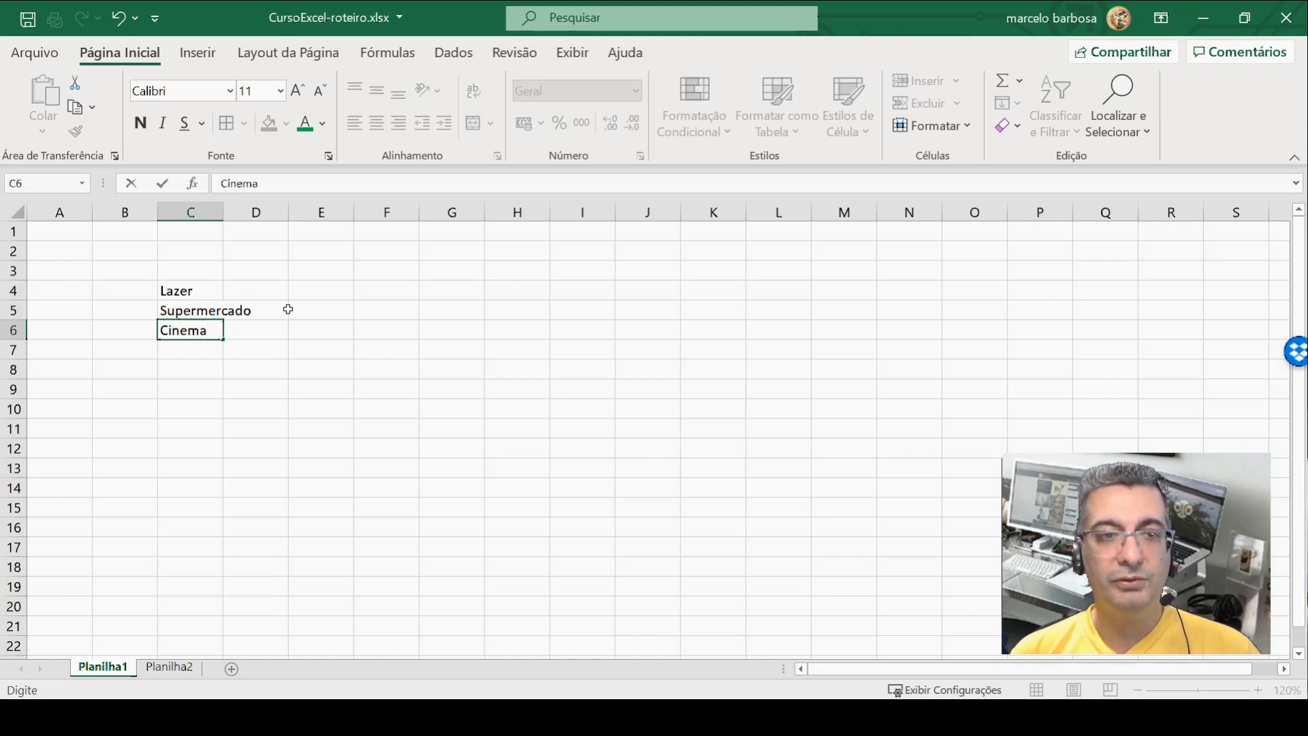
# Step: Erase the letters after "Ci" in the open C6 entry and misspell the word as "Ciiiensma"
pyautogui.press('BackSpace')
pyautogui.press('BackSpace')
pyautogui.press('BackSpace')
pyautogui.press('BackSpace')
pyautogui.write('ii')
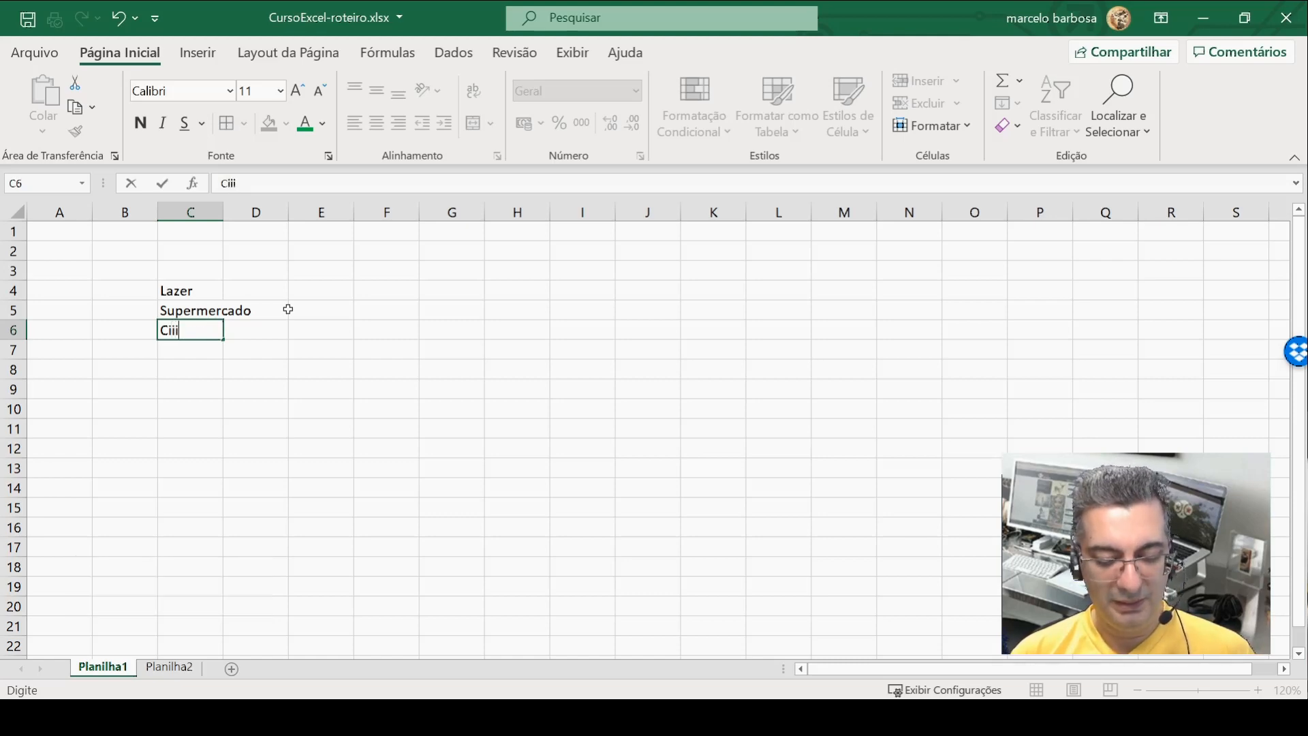
pyautogui.press('BackSpace')
pyautogui.write('ensma')
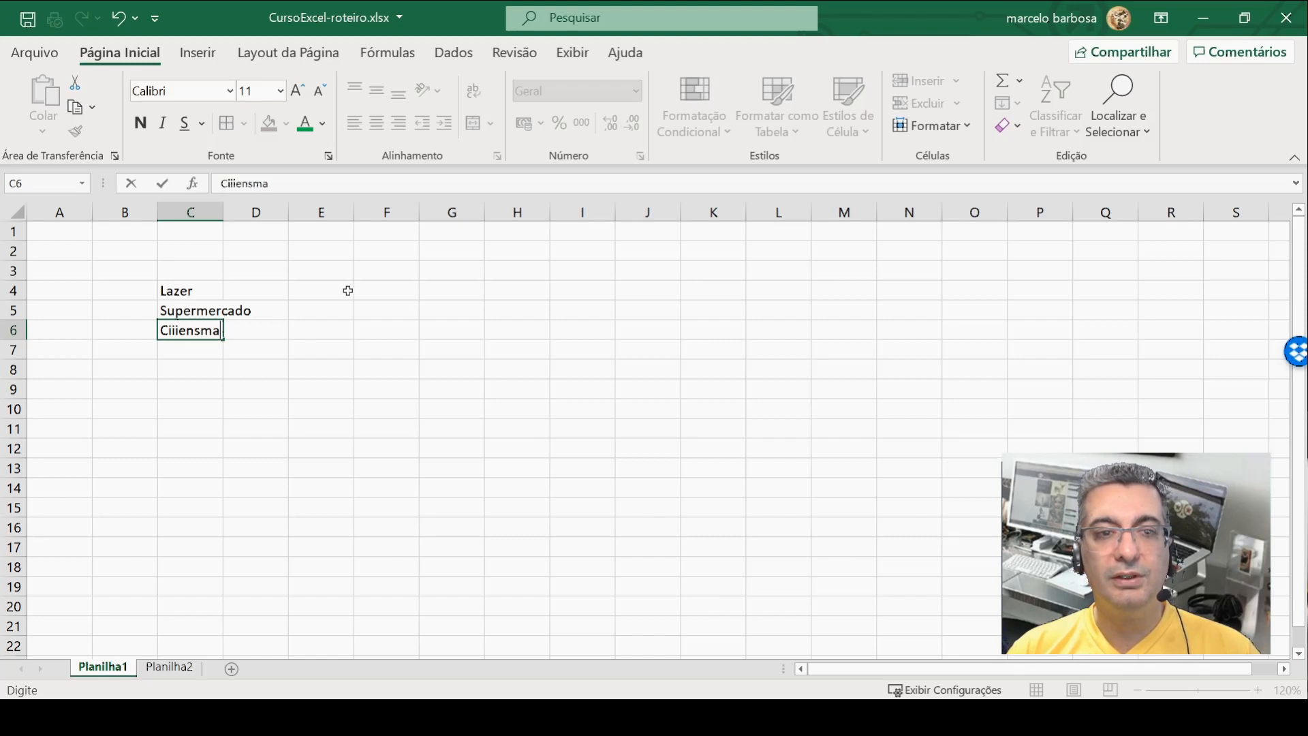
# Step: Edit the beginning of the misspelled word inside cell C6 so that it reads "Ciinesma"
pyautogui.click(174, 331)
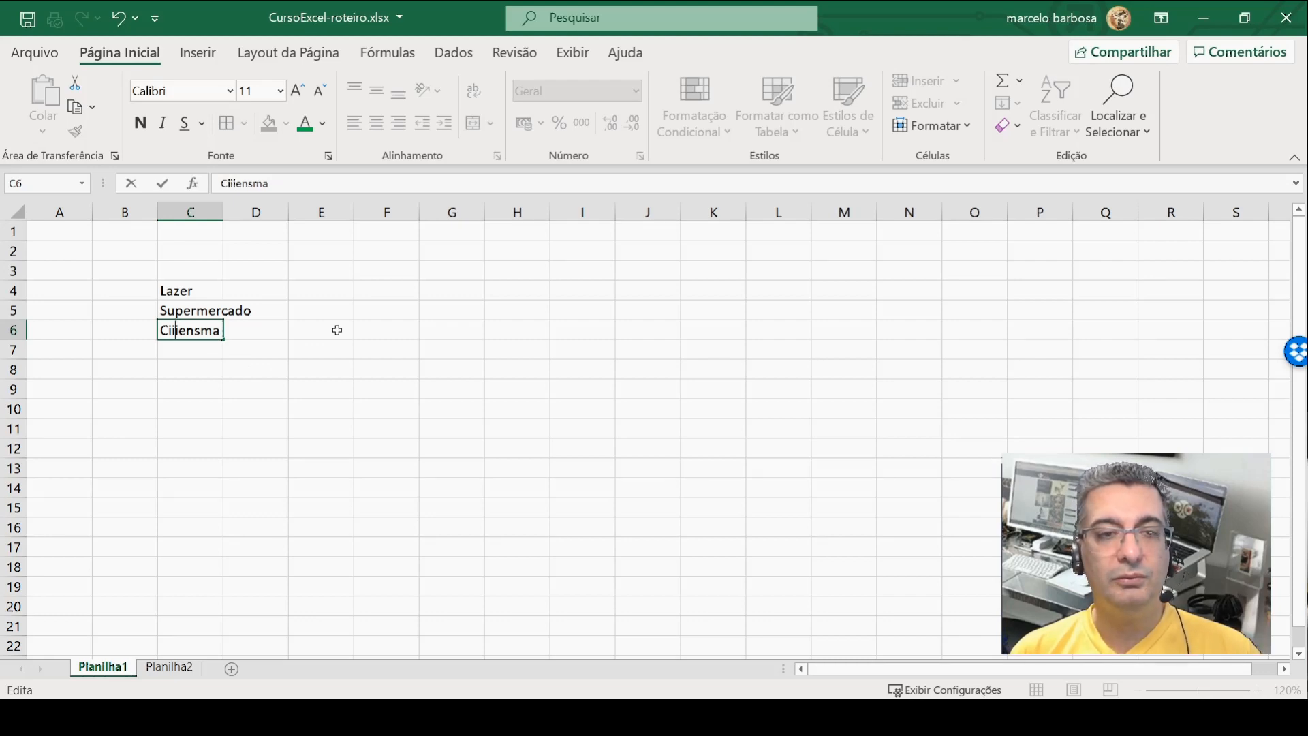
pyautogui.press('BackSpace')
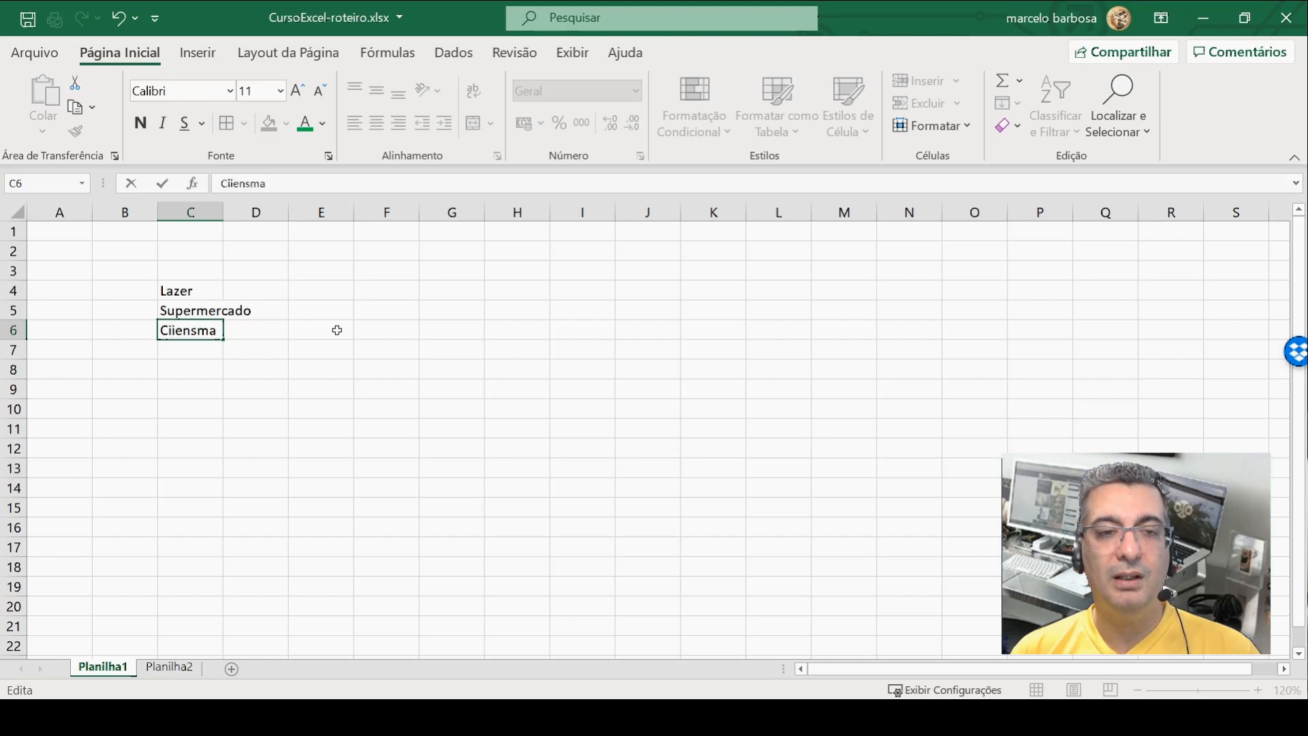
pyautogui.press('BackSpace')
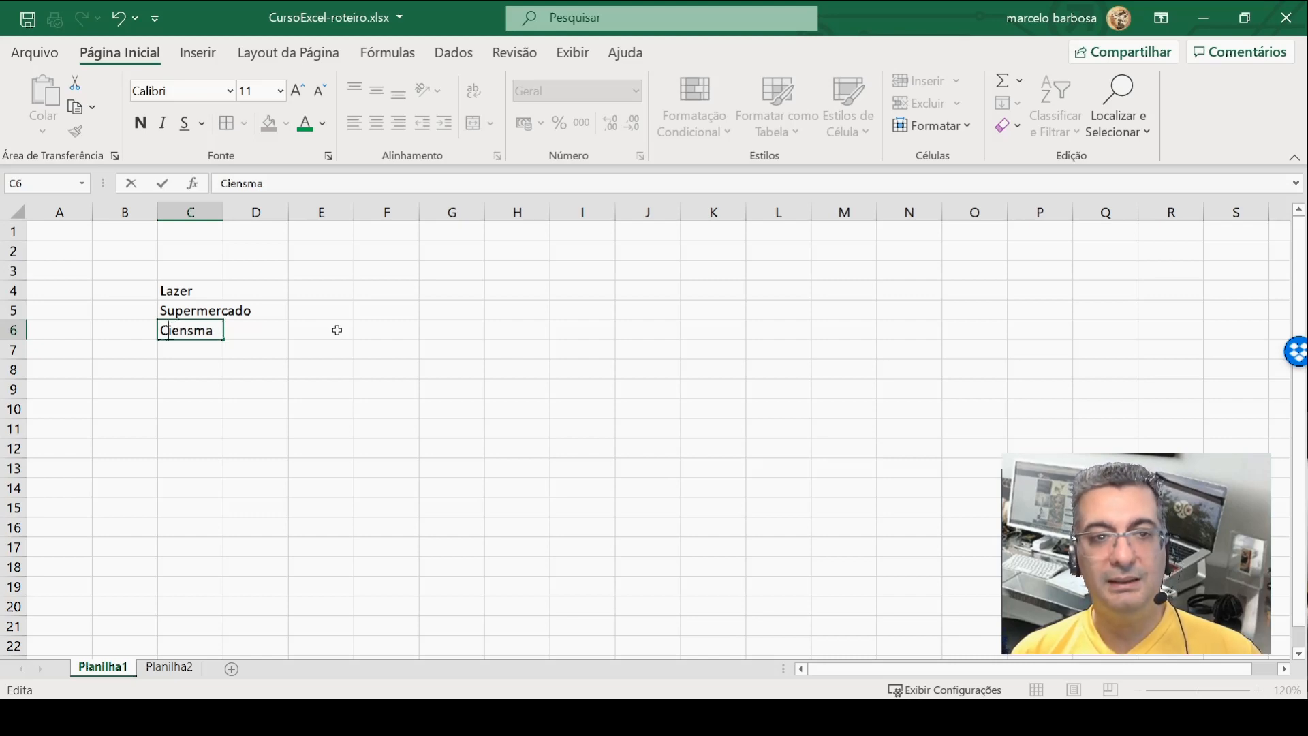
pyautogui.press('BackSpace')
pyautogui.press('Delete')
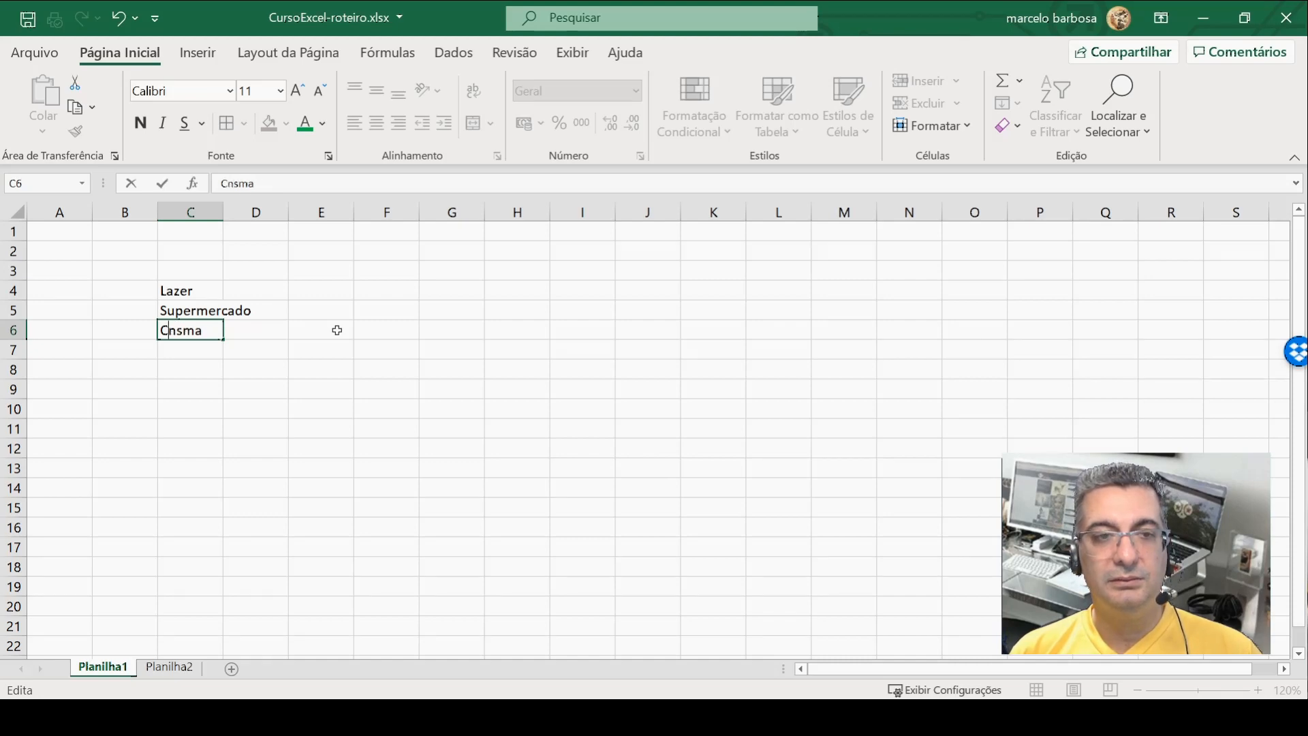
pyautogui.write('iin')
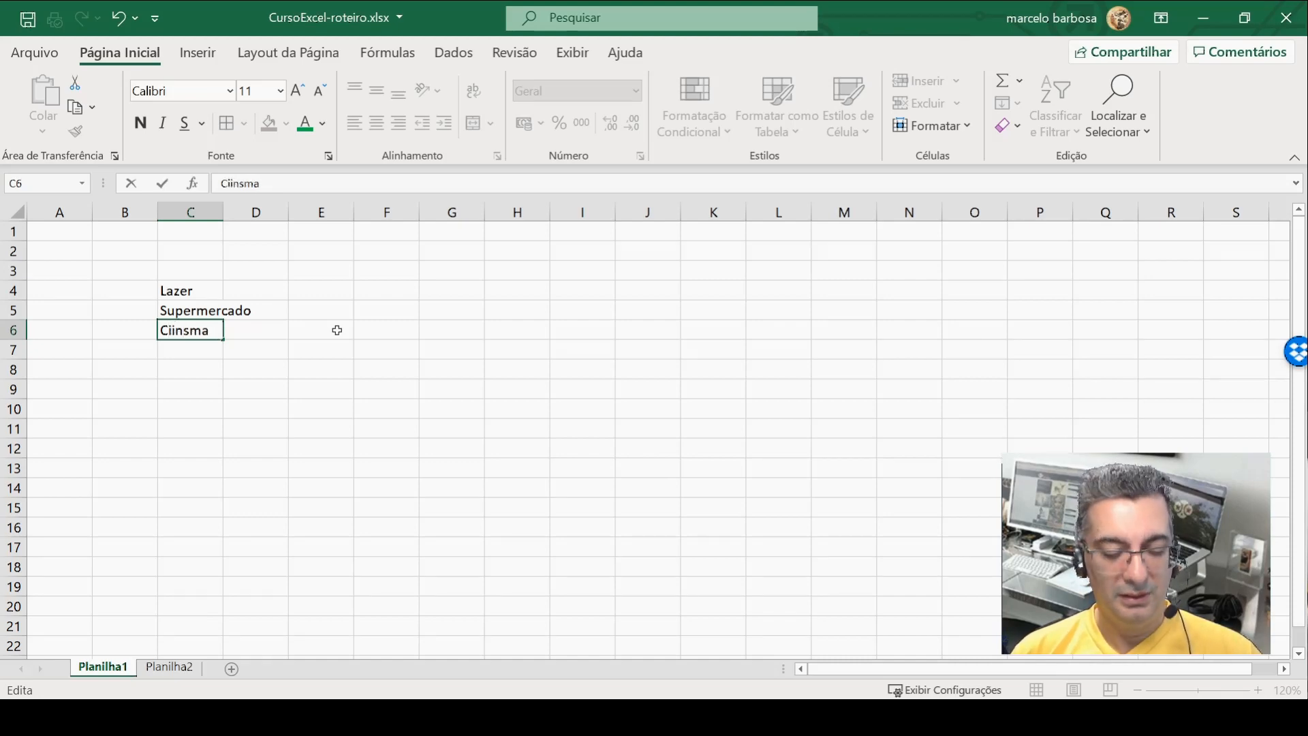
pyautogui.write('e')
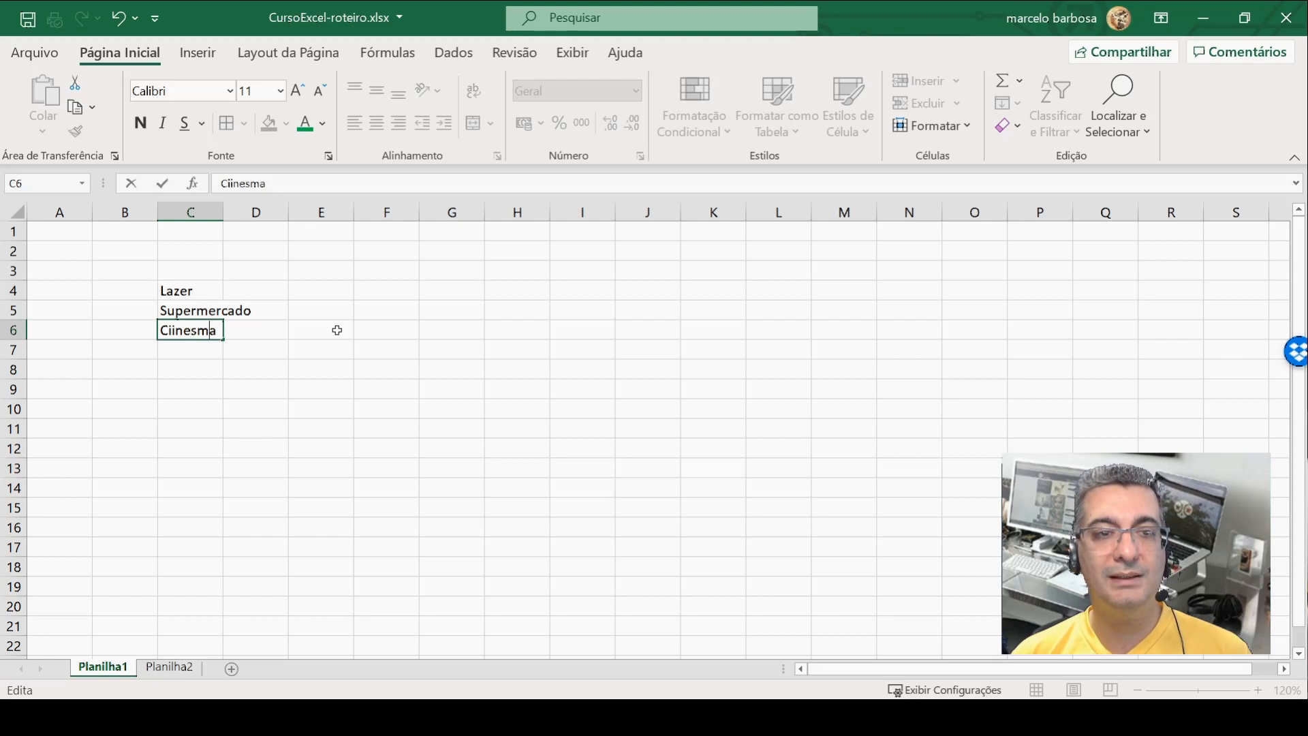
# Step: Remove the extra "i" and the "s" so that cell C6 reads "Cinema", and confirm the entry
pyautogui.press('Right')
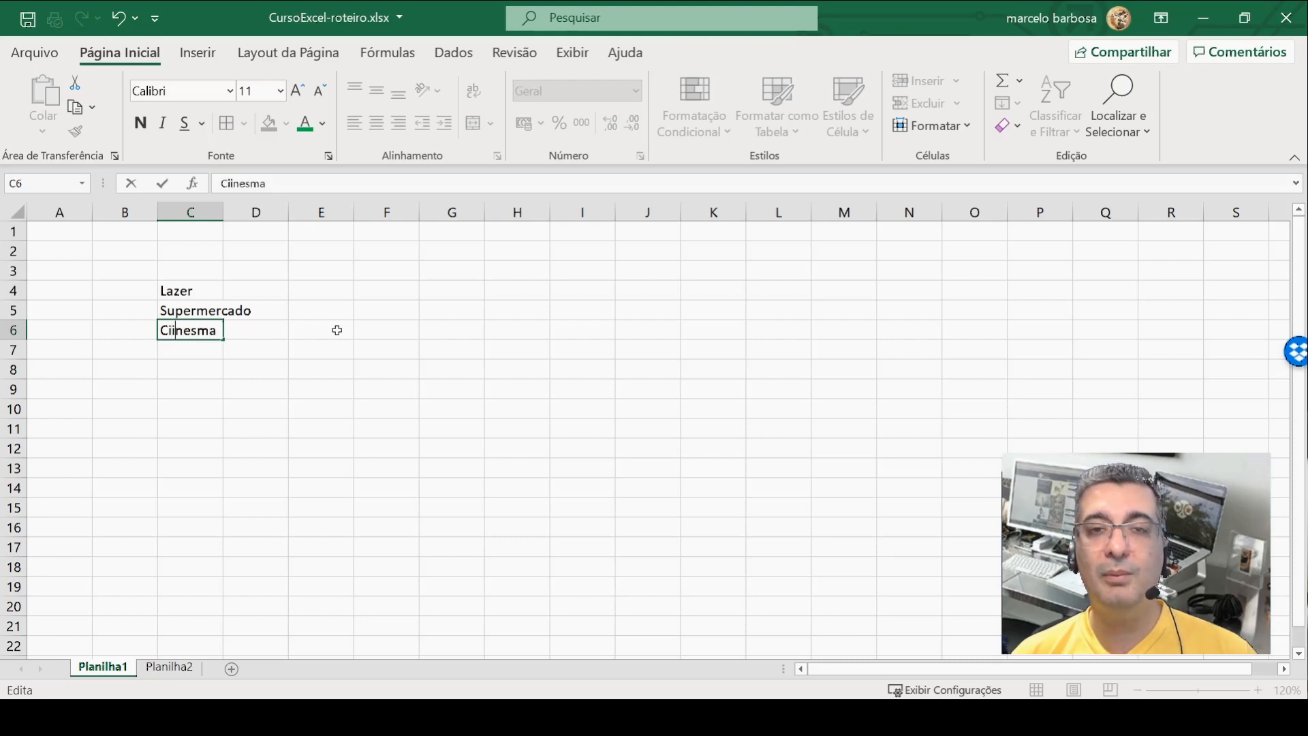
pyautogui.press('Left')
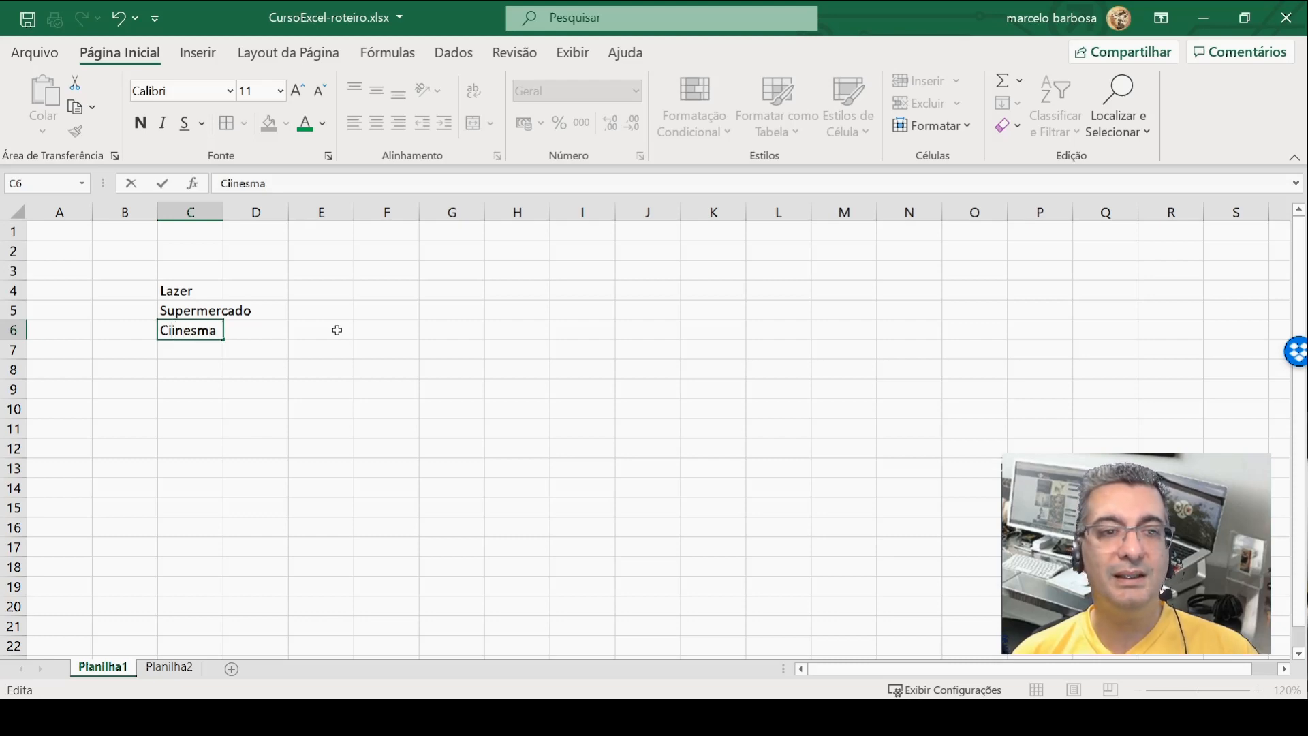
pyautogui.press('Delete')
pyautogui.press('Right')
pyautogui.press('Right')
pyautogui.press('Delete')
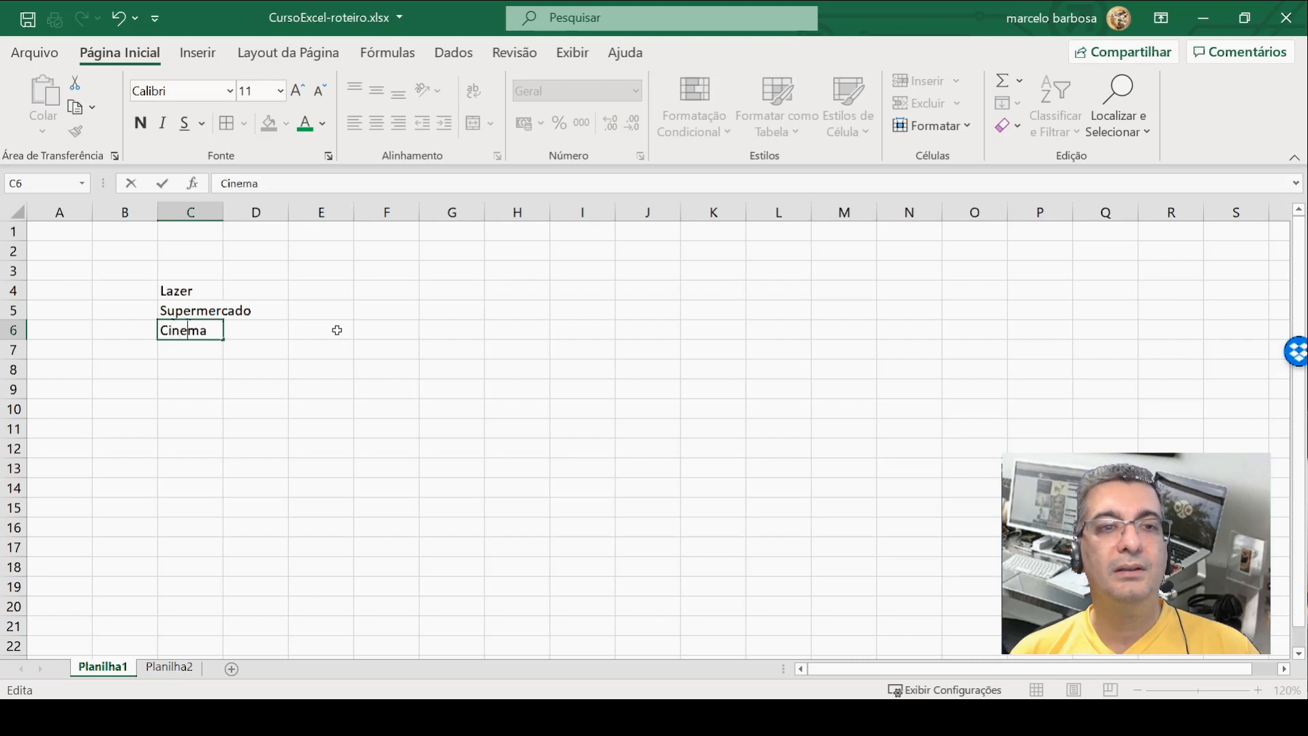
pyautogui.press('Return')
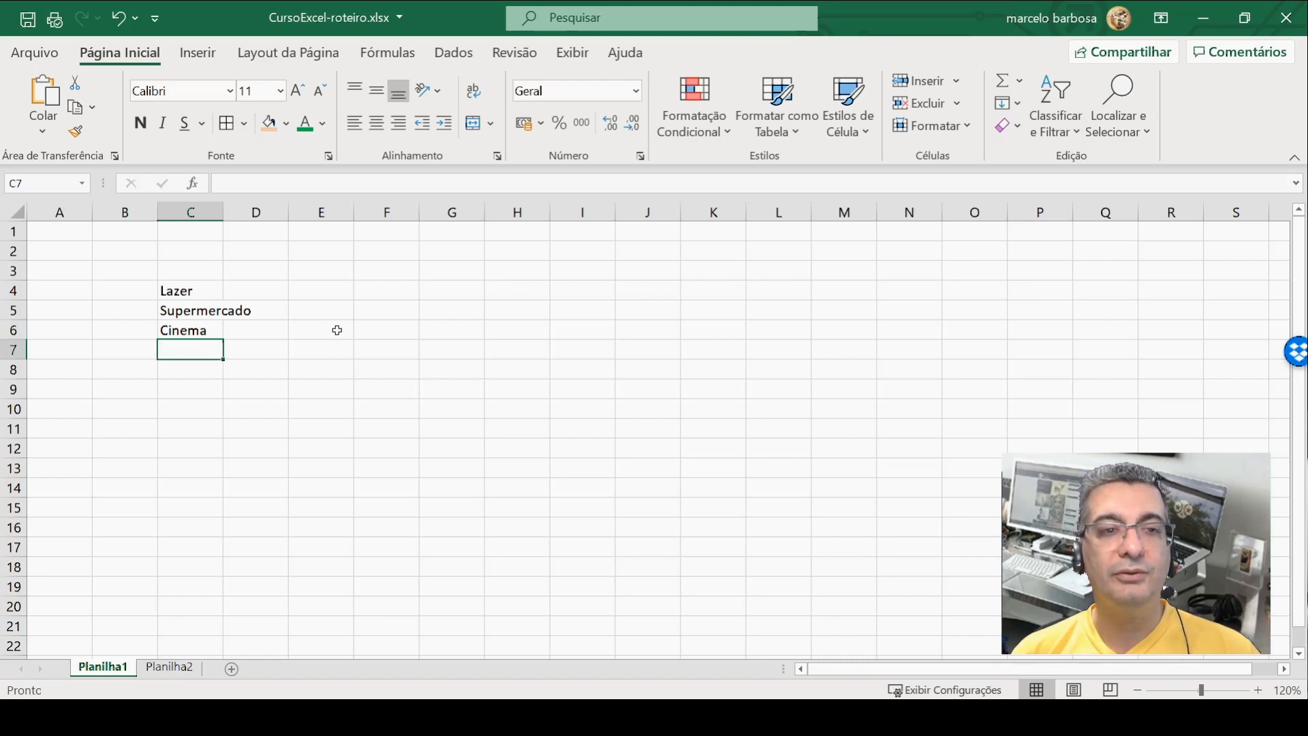
# Step: Edit the existing text of cell C5 in place, inserting "gghghgl" after "Sup" in "Supermercado"
pyautogui.press('Up')
pyautogui.press('Up')
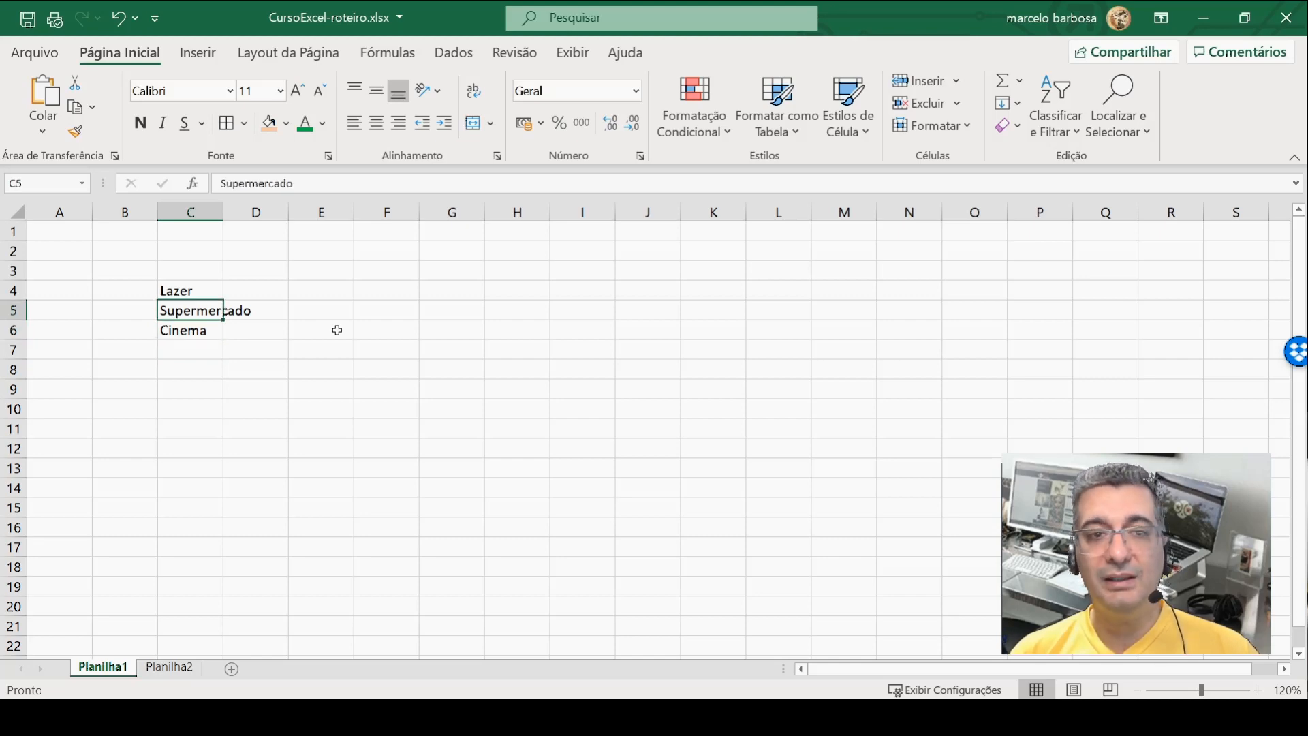
pyautogui.press('F2')
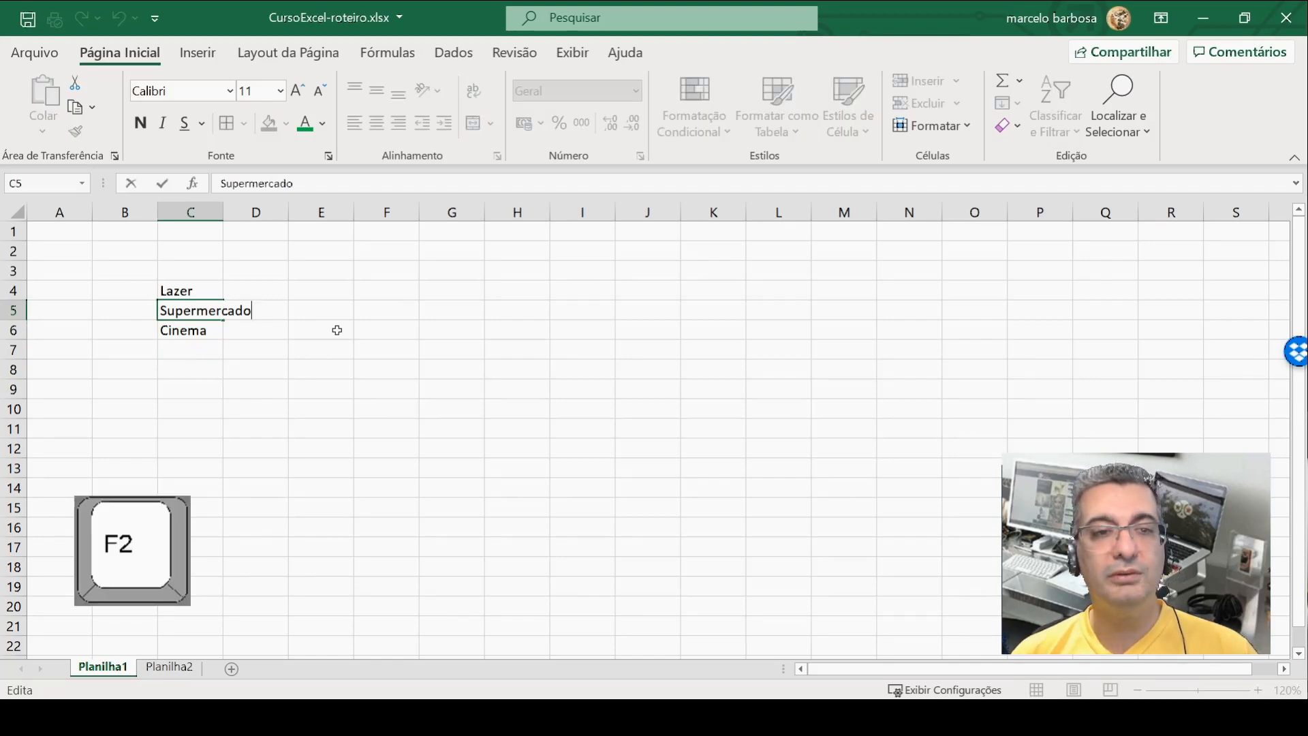
pyautogui.press('Left')
pyautogui.press('Left')
pyautogui.press('Left')
pyautogui.press('Left')
pyautogui.press('Left')
pyautogui.press('Left')
pyautogui.press('Left')
pyautogui.press('Left')
pyautogui.press('Left')
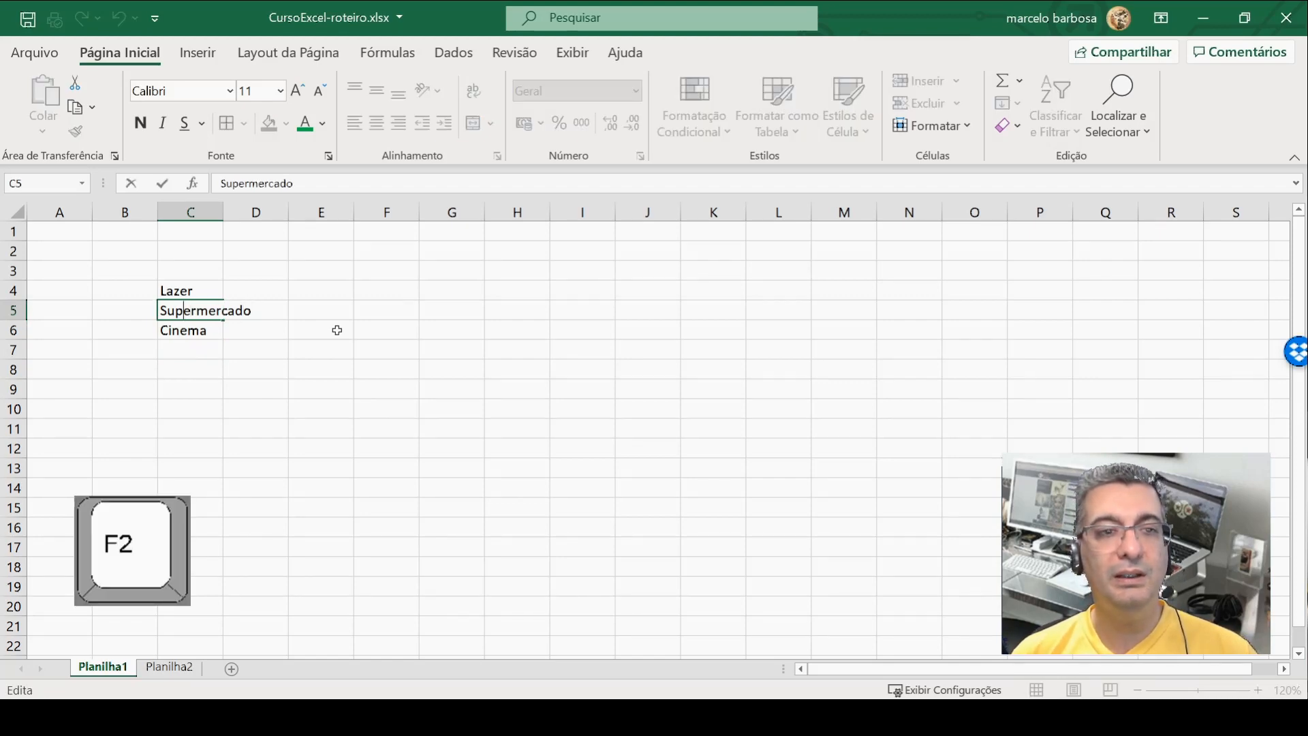
pyautogui.write('gghghgl')
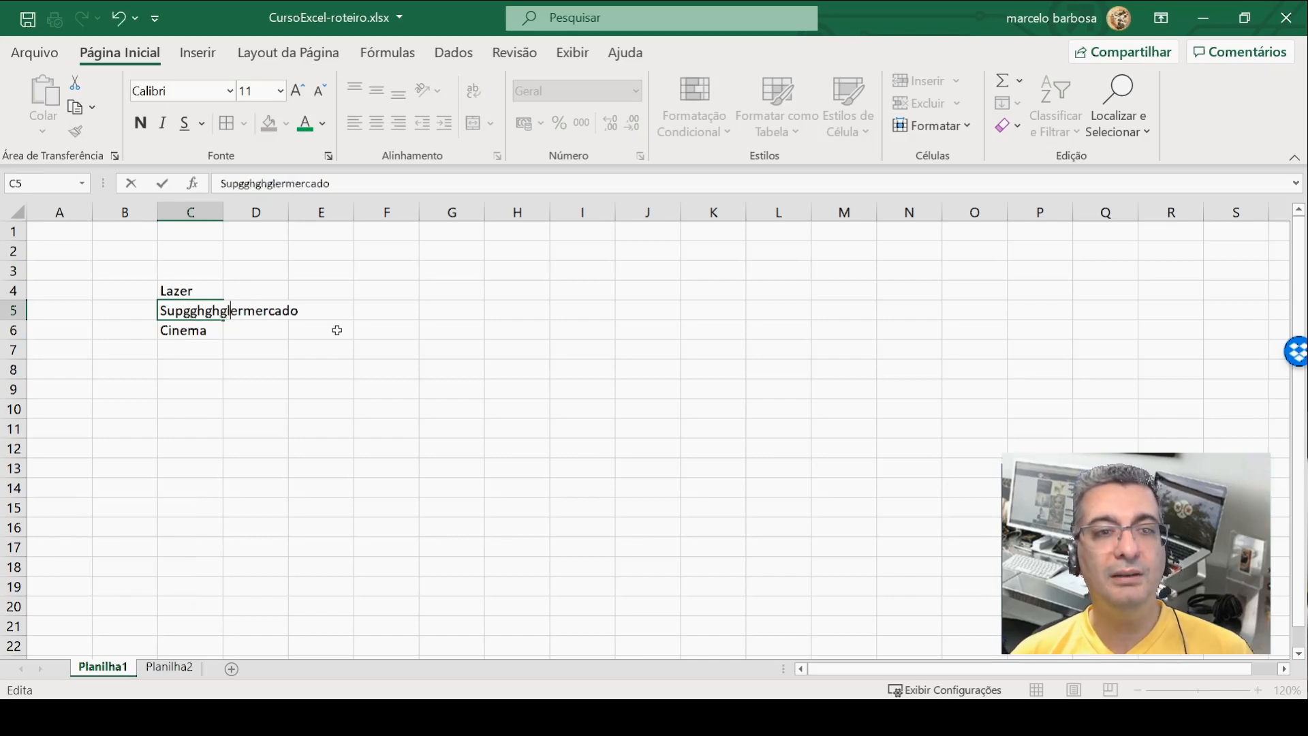
# Step: Replace the stray letters "gghghgl" in cell C5 with a run of "g" letters and confirm the entry
pyautogui.press('Left')
pyautogui.press('Left')
pyautogui.press('Left')
pyautogui.press('Left')
pyautogui.press('Delete')
pyautogui.press('Delete')
pyautogui.press('Delete')
pyautogui.press('Delete')
pyautogui.press('Delete')
pyautogui.press('Delete')
pyautogui.press('Delete')
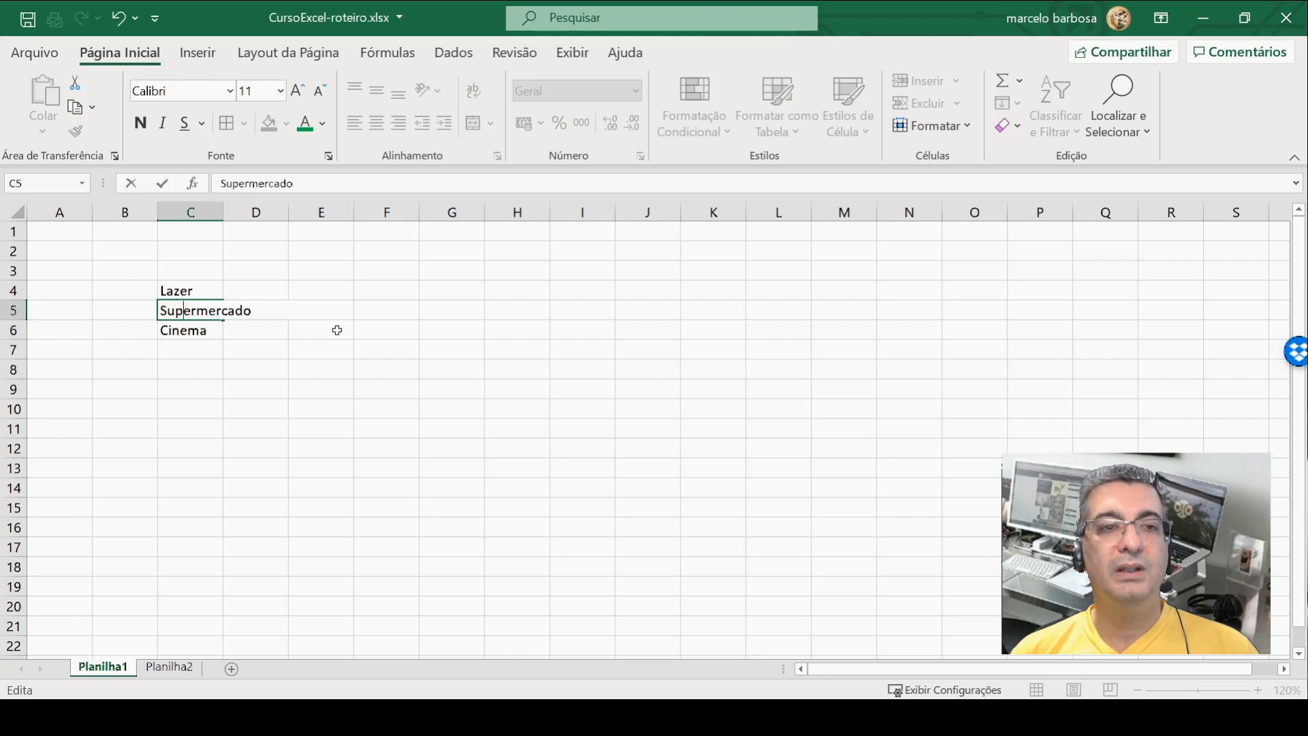
pyautogui.write('gggggg')
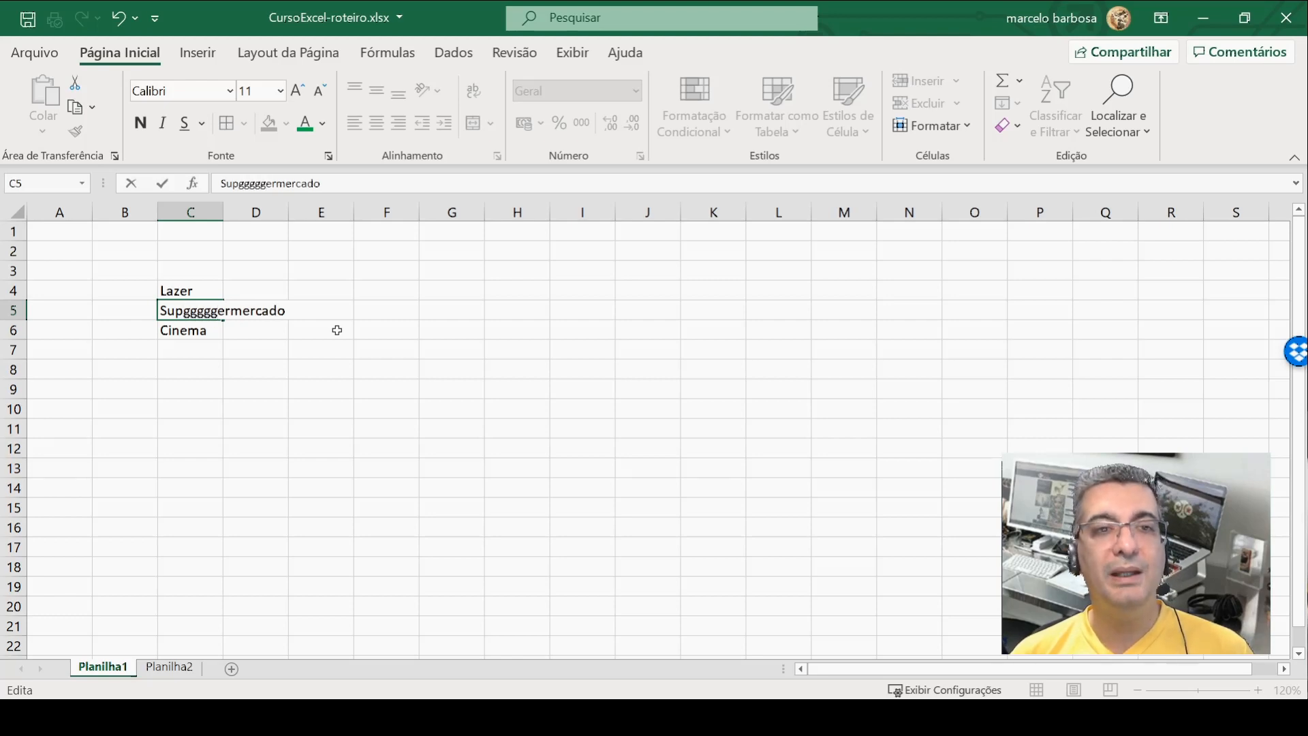
pyautogui.press('Return')
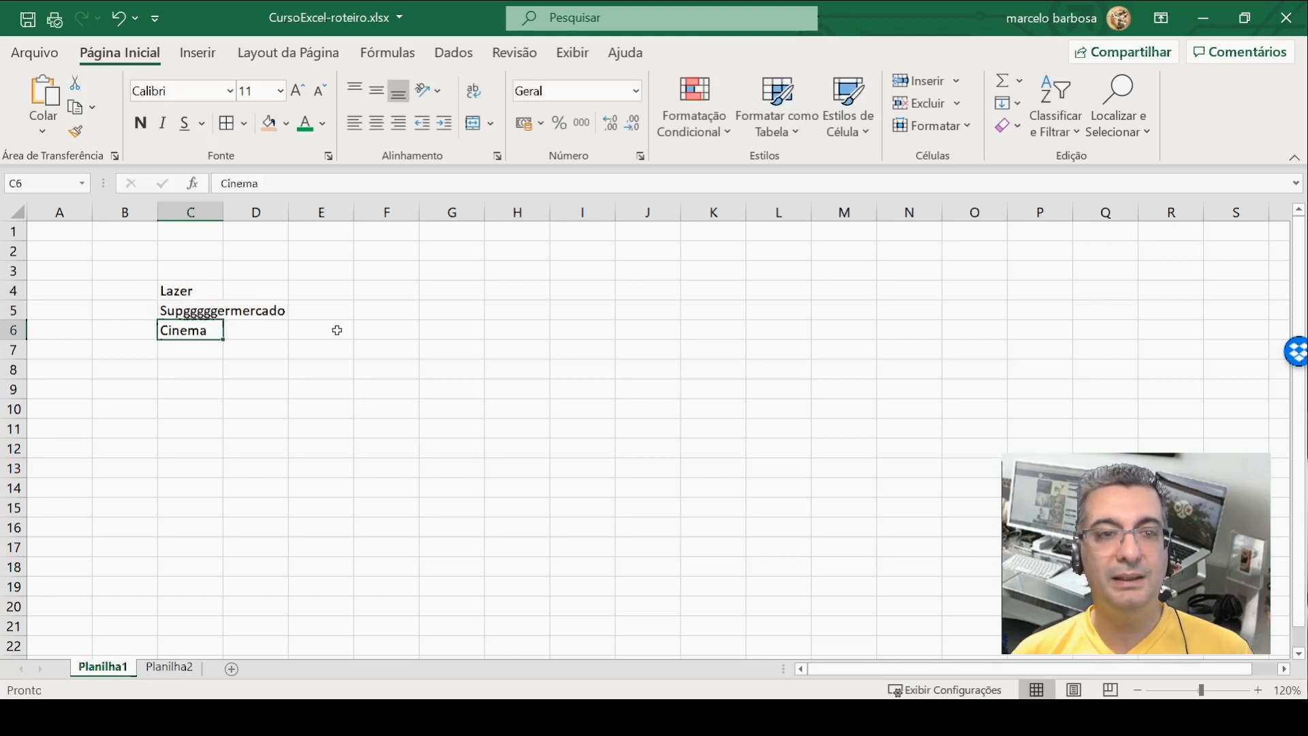
# Step: Edit cell C5 in place, deleting the stray "g" letters after "Sup" until it reads "Supgermercado"
pyautogui.press('Up')
pyautogui.press('F2')
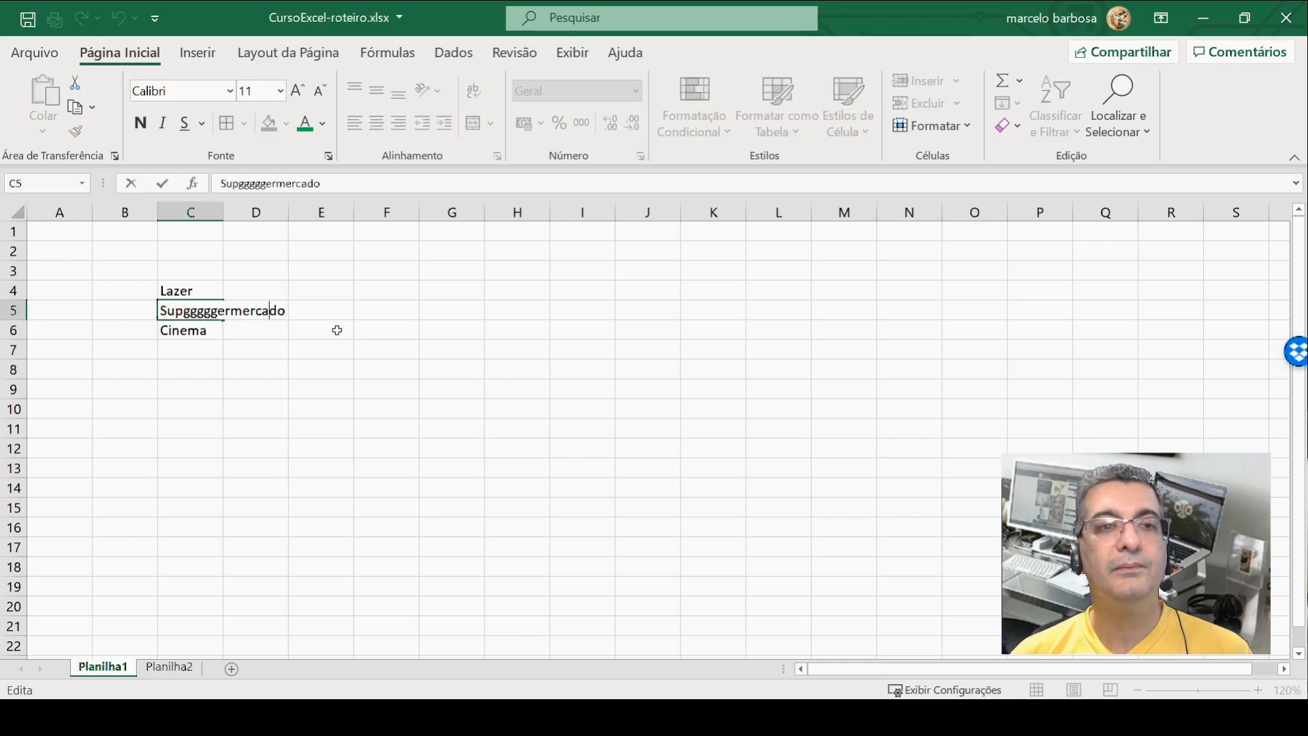
pyautogui.press('Left')
pyautogui.press('Left')
pyautogui.press('Left')
pyautogui.press('Left')
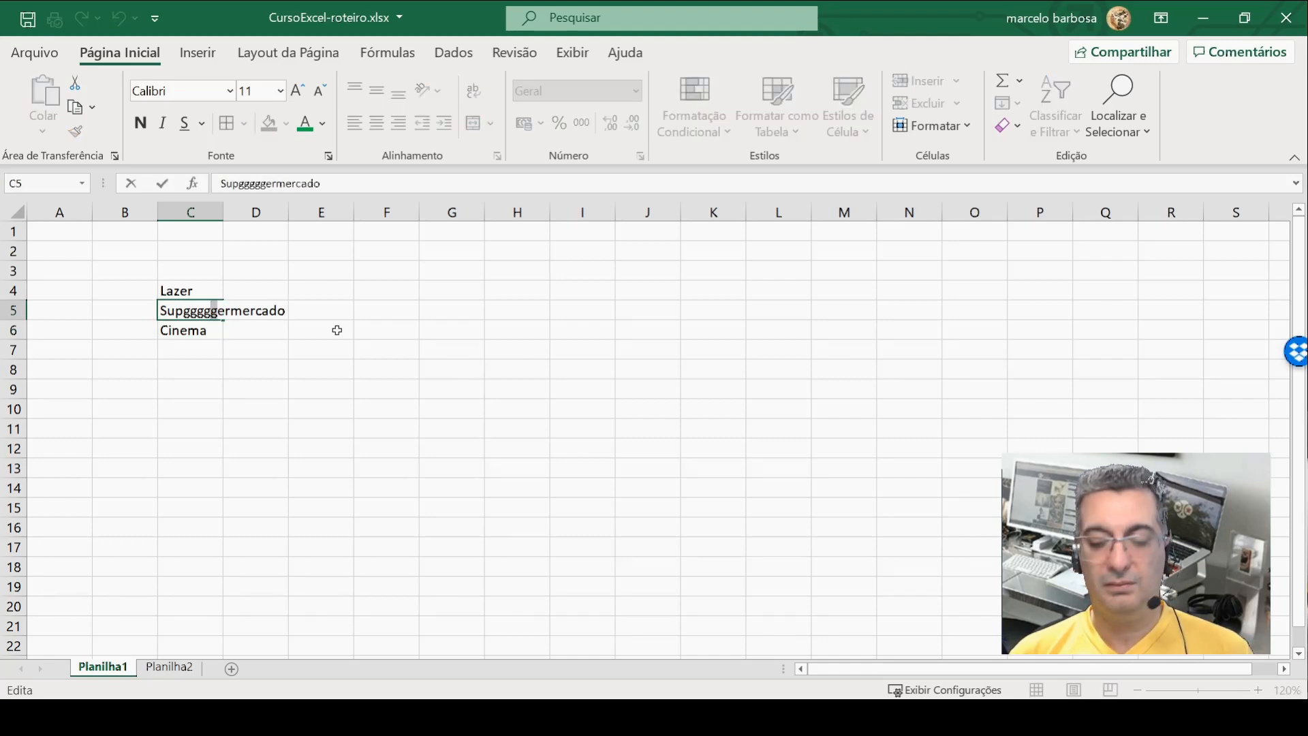
pyautogui.press('BackSpace')
pyautogui.press('BackSpace')
pyautogui.press('BackSpace')
pyautogui.press('BackSpace')
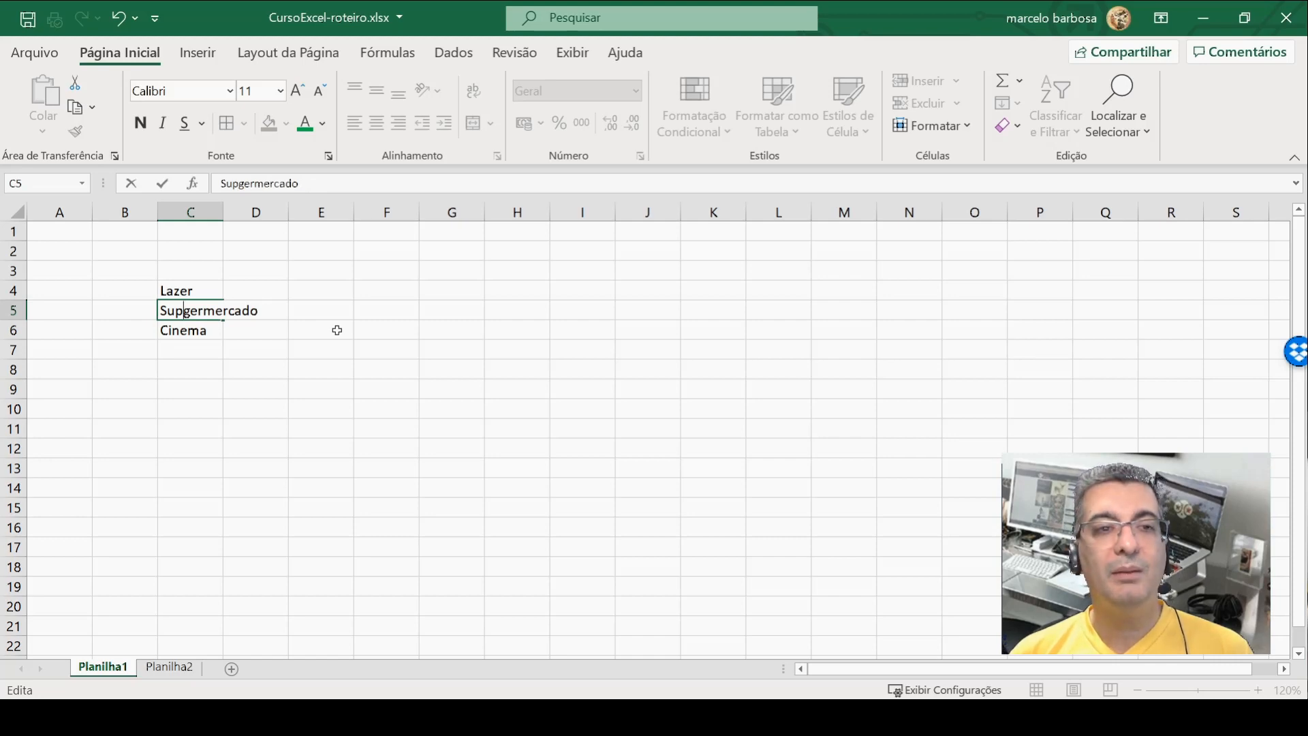
# Step: Delete "germerc" after "Sup" and insert "ermerc" so that cell C5 reads "Supermercado", and confirm the entry
pyautogui.press('Delete')
pyautogui.press('Delete')
pyautogui.press('Delete')
pyautogui.press('Delete')
pyautogui.press('Delete')
pyautogui.press('Delete')
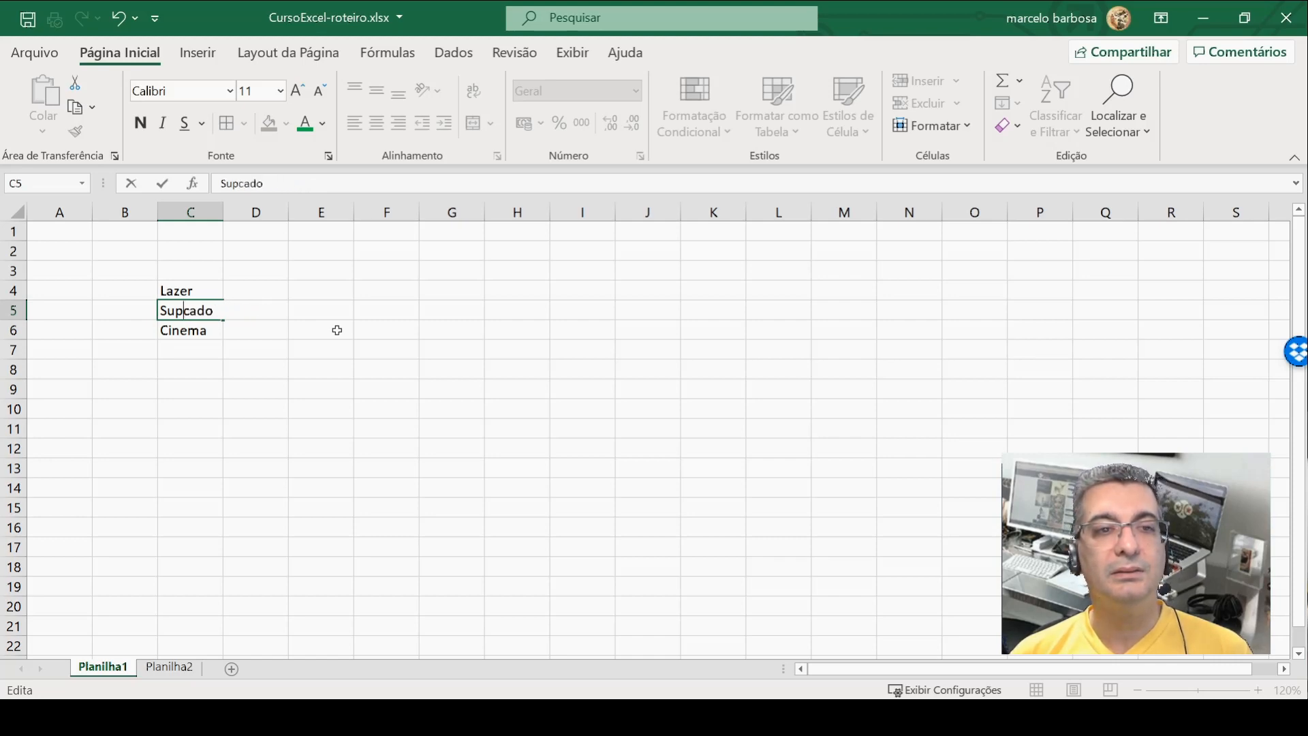
pyautogui.press('Delete')
pyautogui.write('erm')
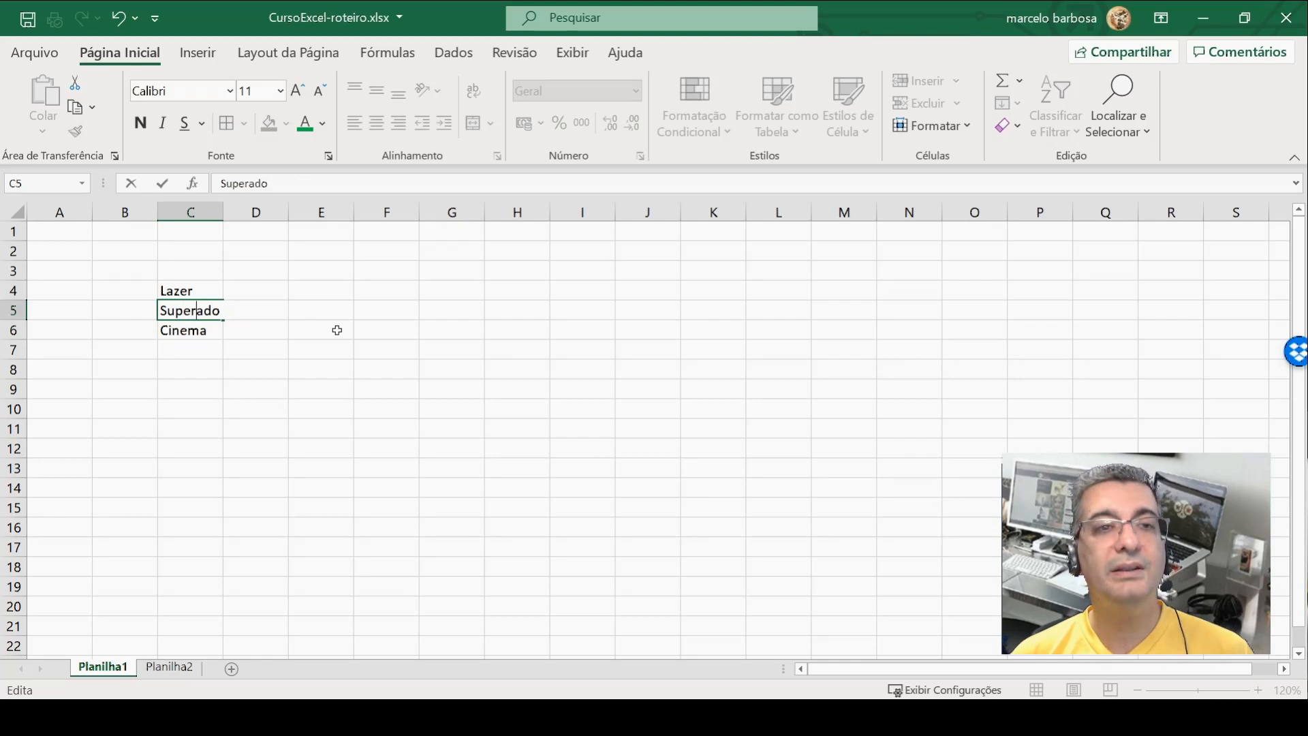
pyautogui.write('er')
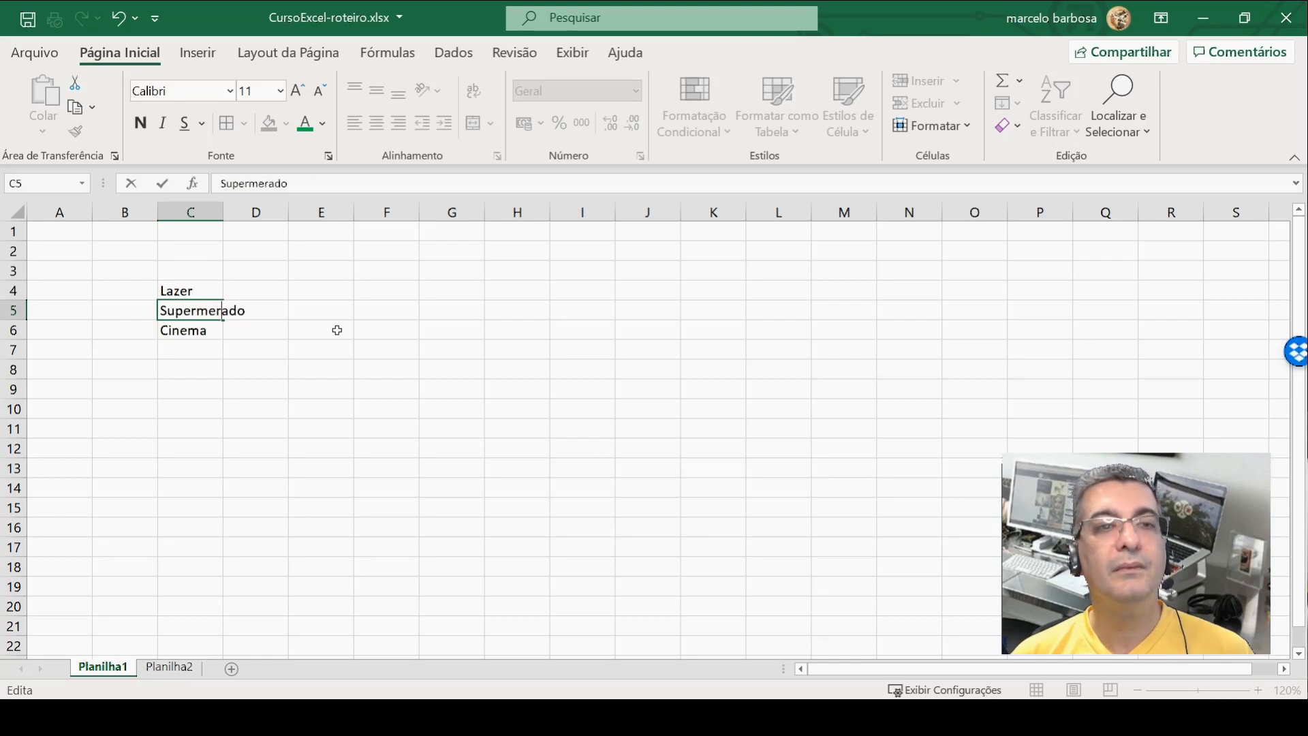
pyautogui.write('c')
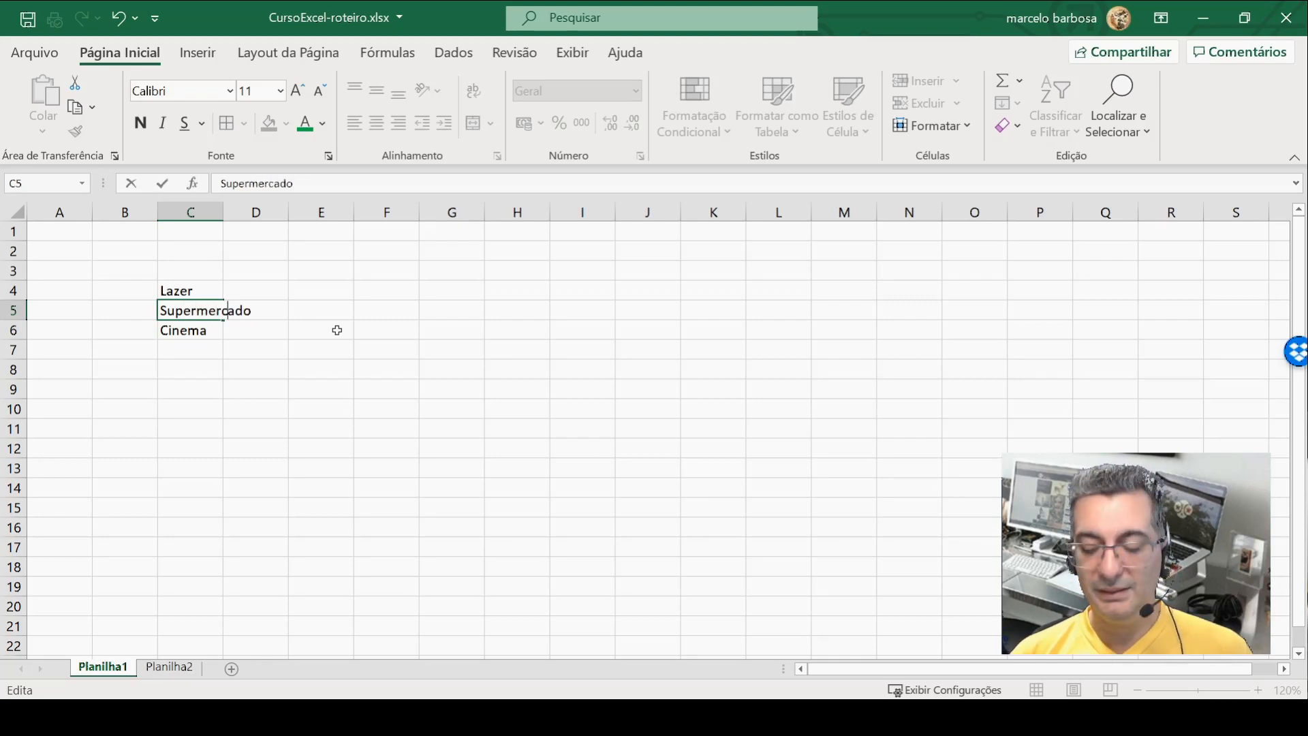
pyautogui.press('Return')
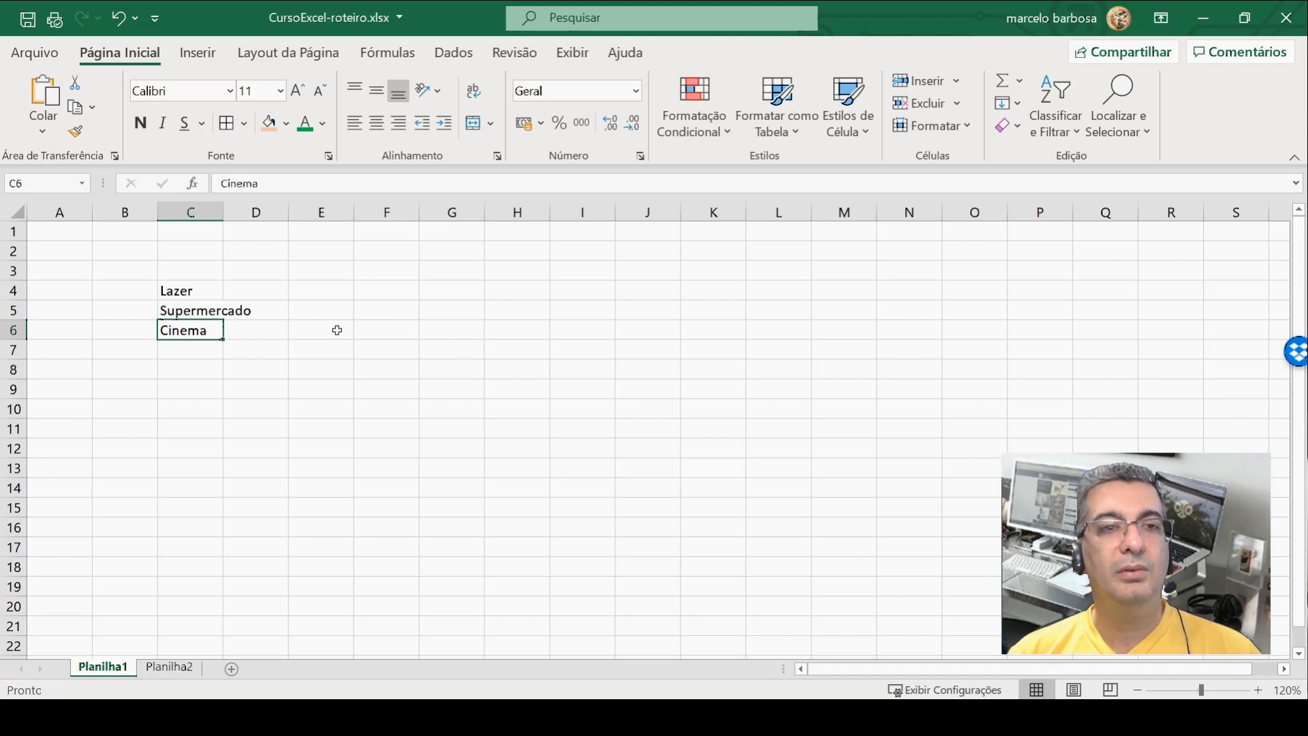
# Step: Insert "ffff" after "Sup" in the text of cell C5, delete those letters again, and confirm the entry
pyautogui.click(221, 314)
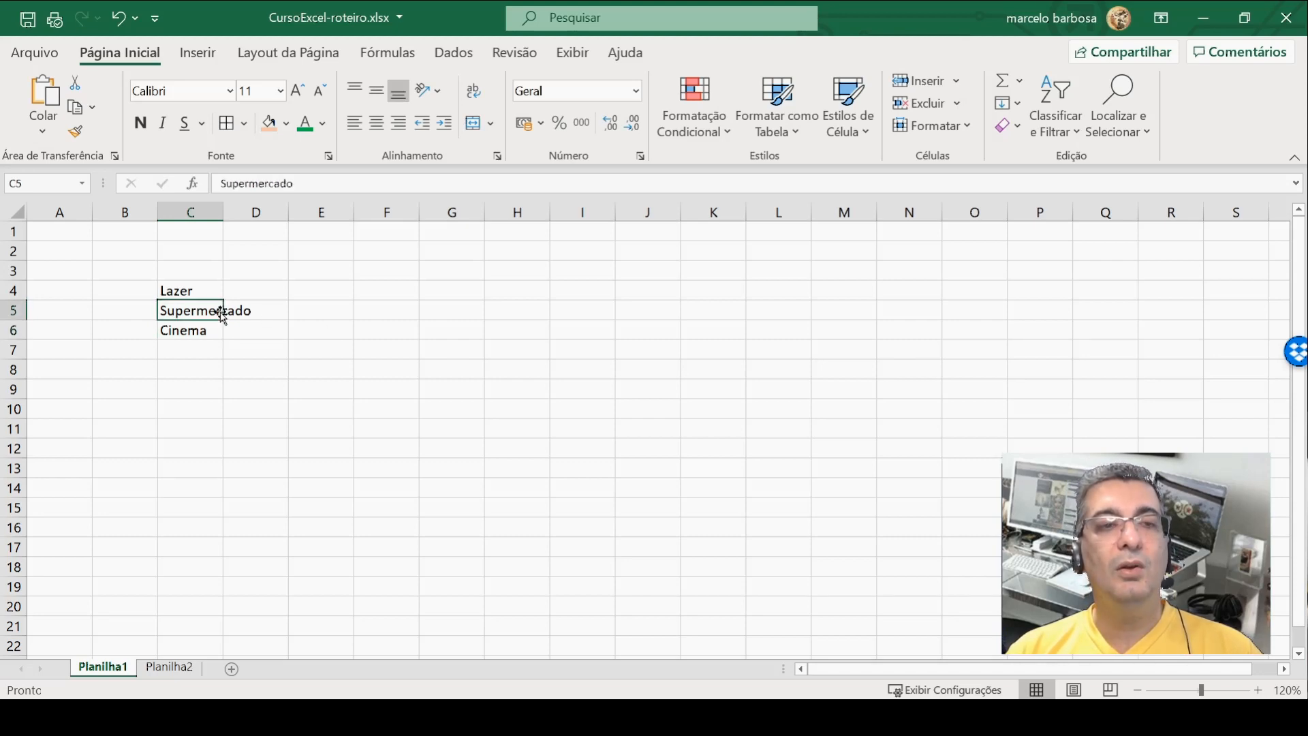
pyautogui.click(249, 184)
pyautogui.click(276, 186)
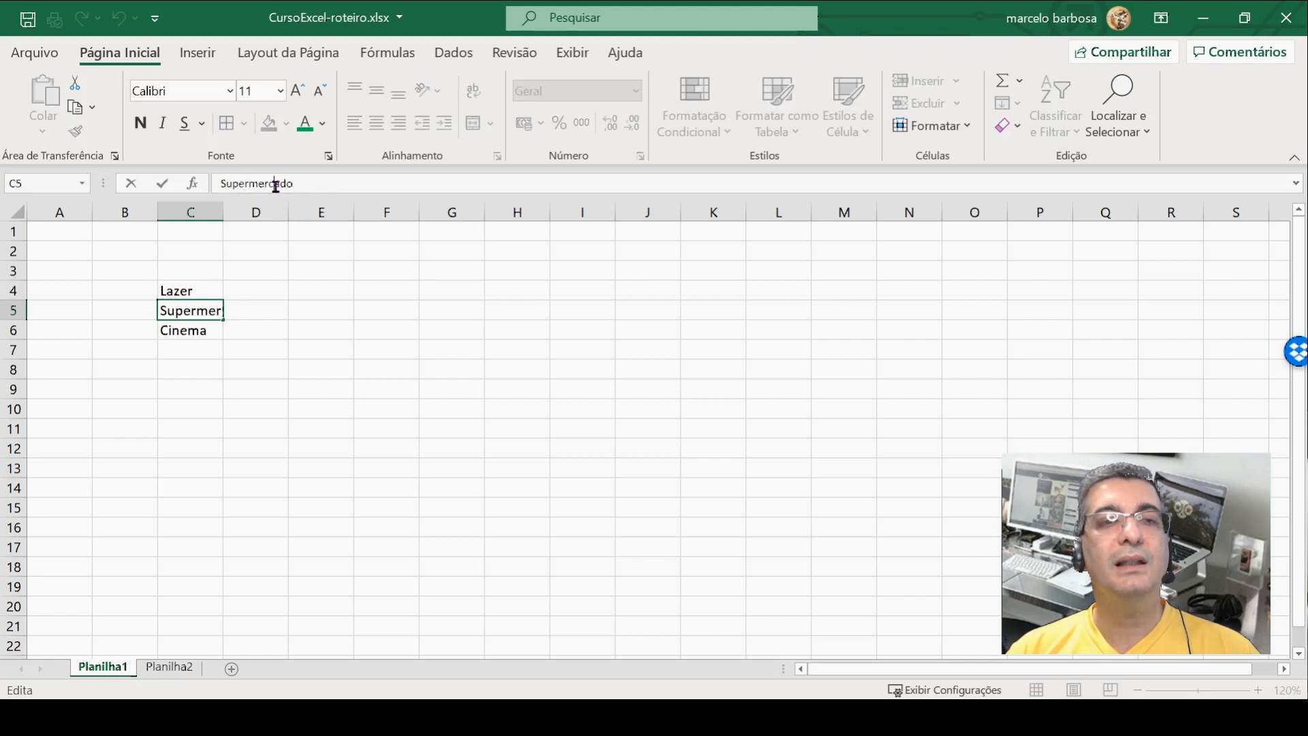
pyautogui.click(236, 185)
pyautogui.write('ffff')
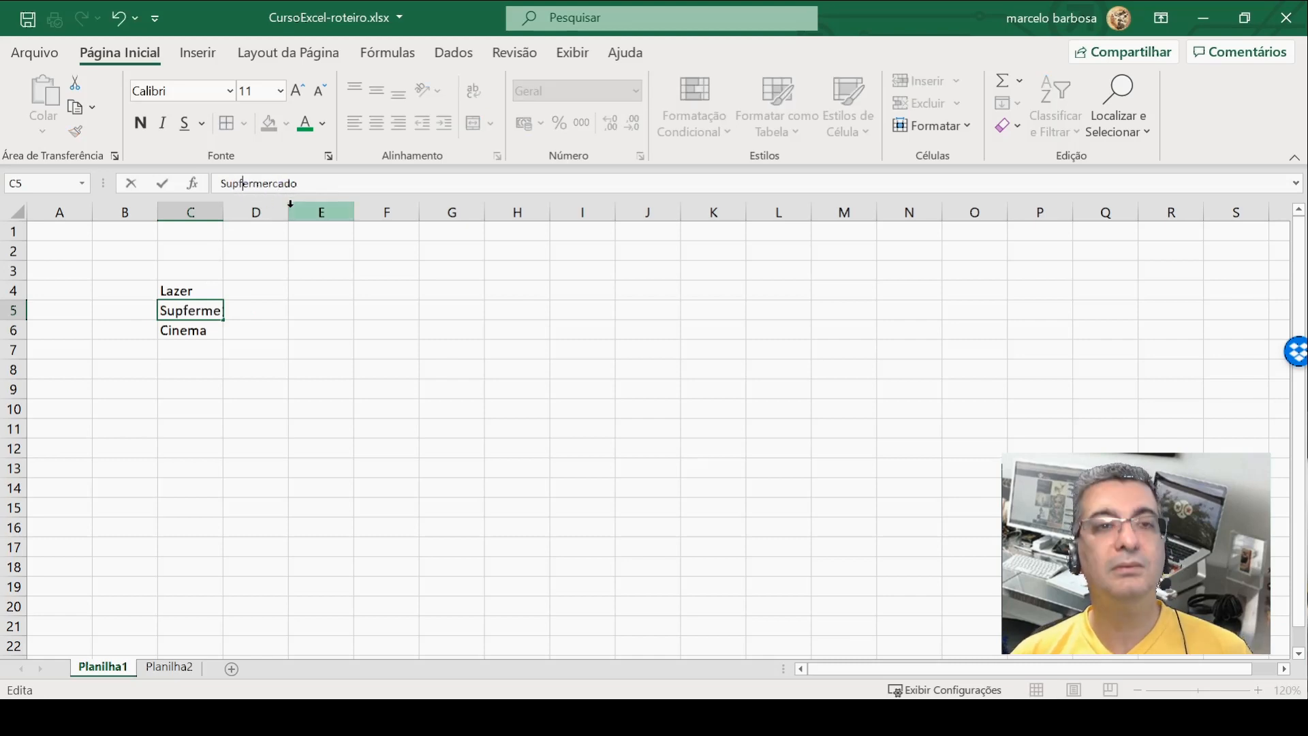
pyautogui.press('BackSpace')
pyautogui.press('BackSpace')
pyautogui.press('BackSpace')
pyautogui.press('BackSpace')
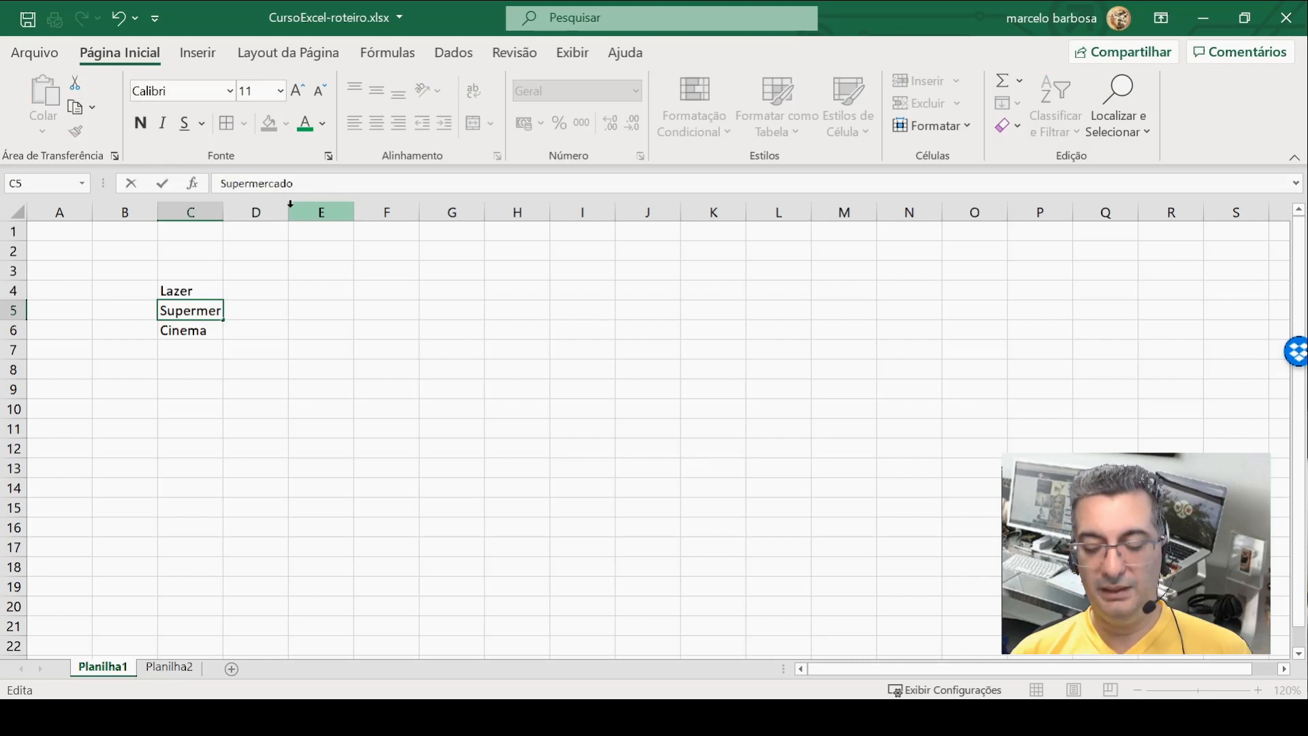
pyautogui.press('Return')
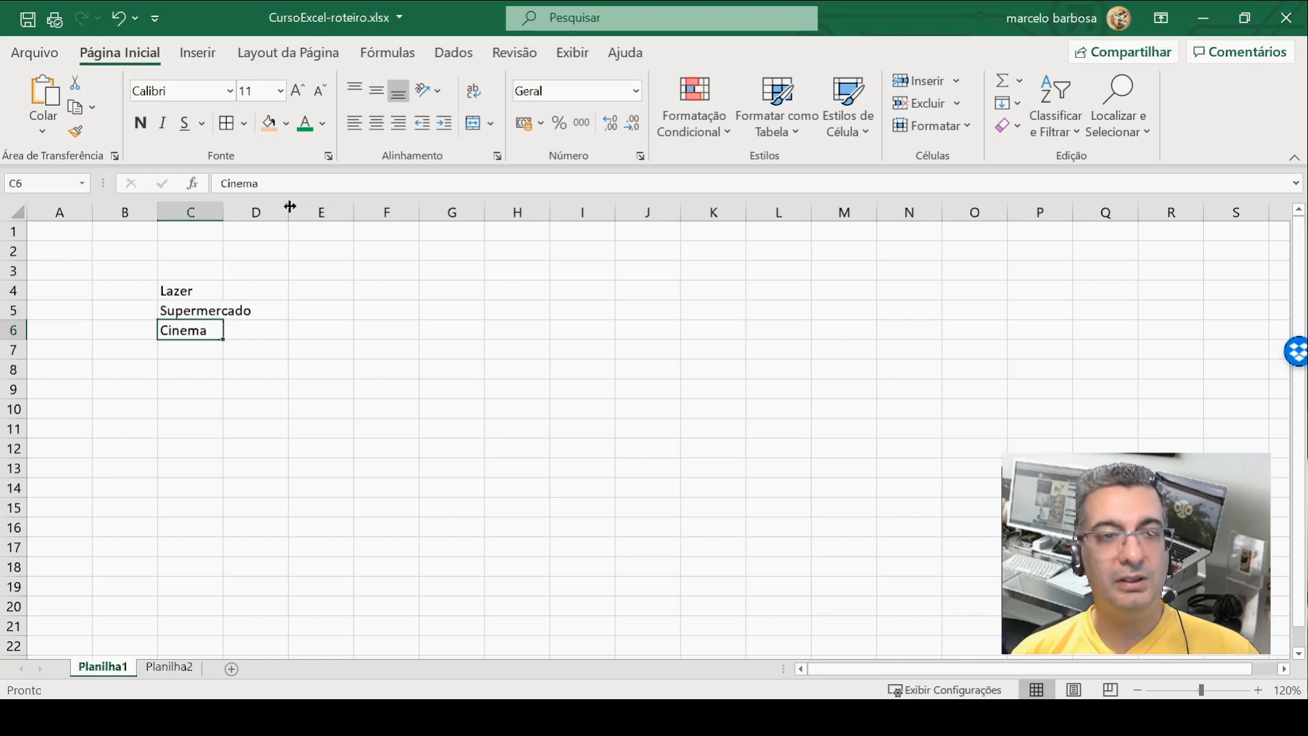
# Step: Enter "Restaurante" in cell C7 and "Gasolina" in cell C8
pyautogui.press('Return')
pyautogui.write('Restaurante')
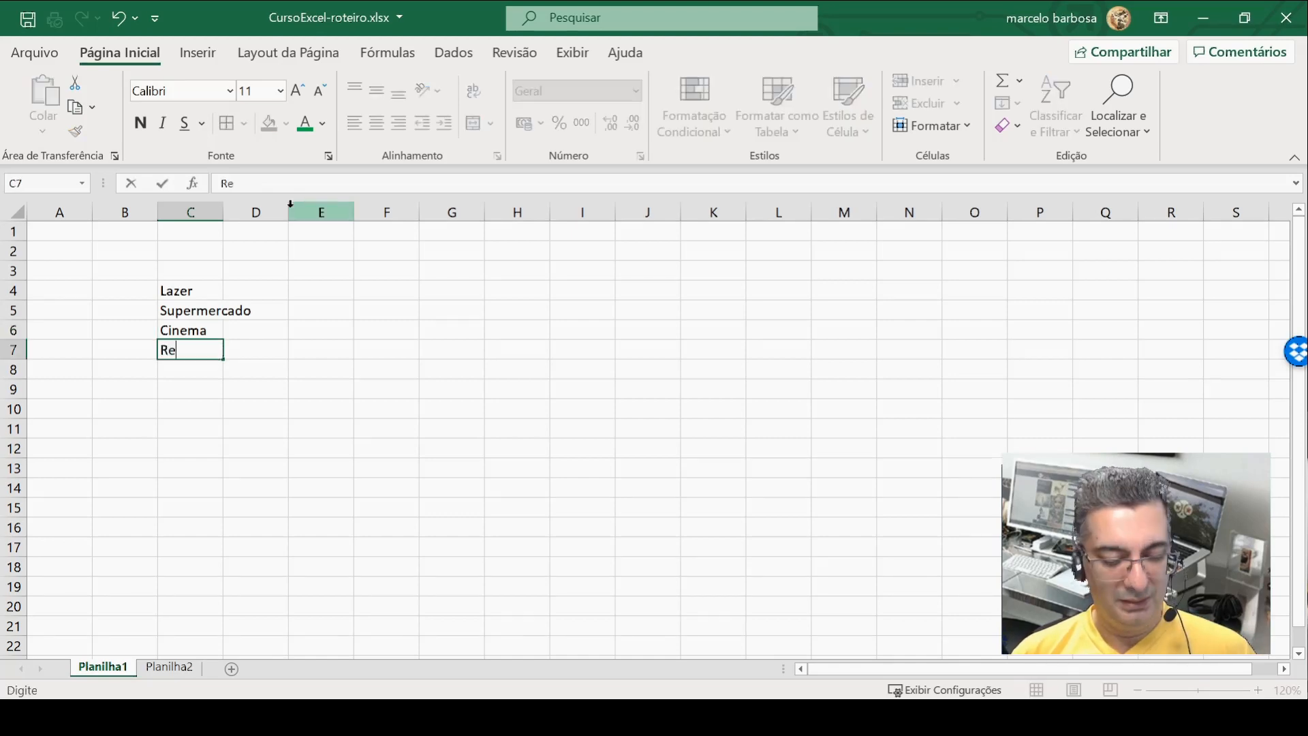
pyautogui.press('Return')
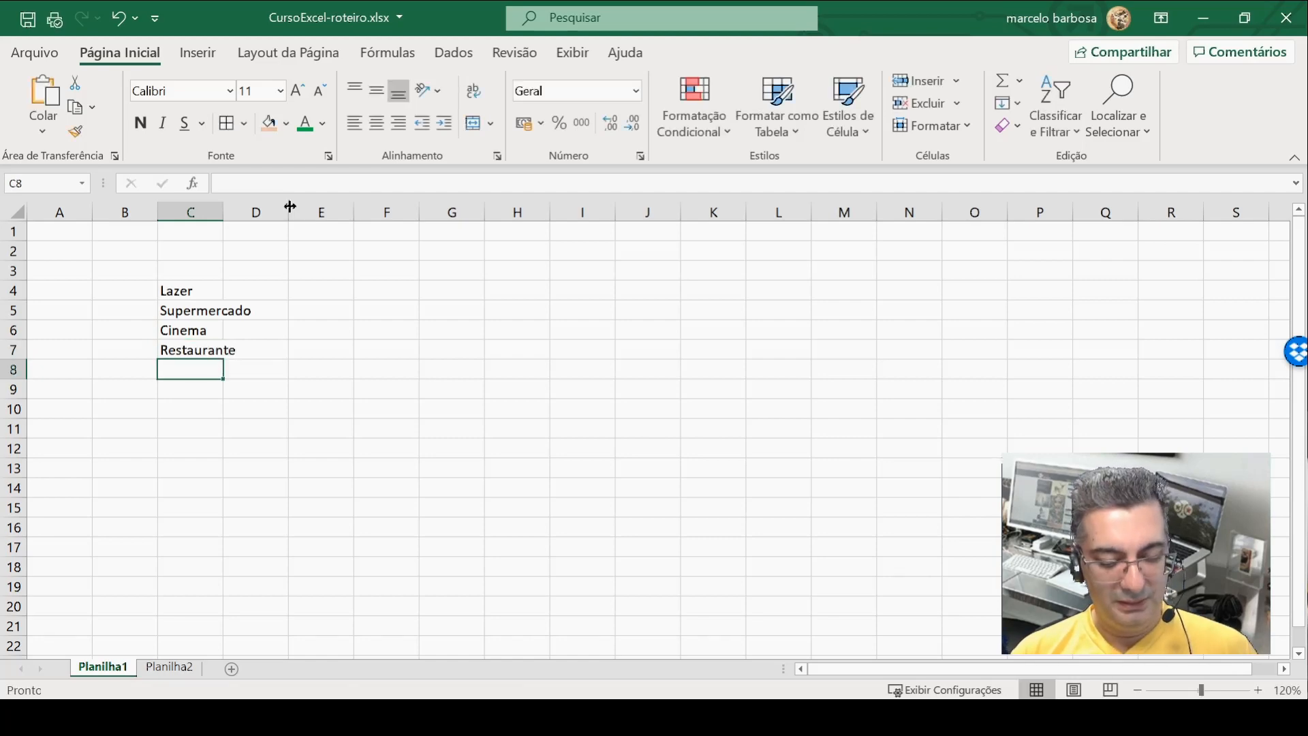
pyautogui.write('Gasolina')
pyautogui.press('Return')
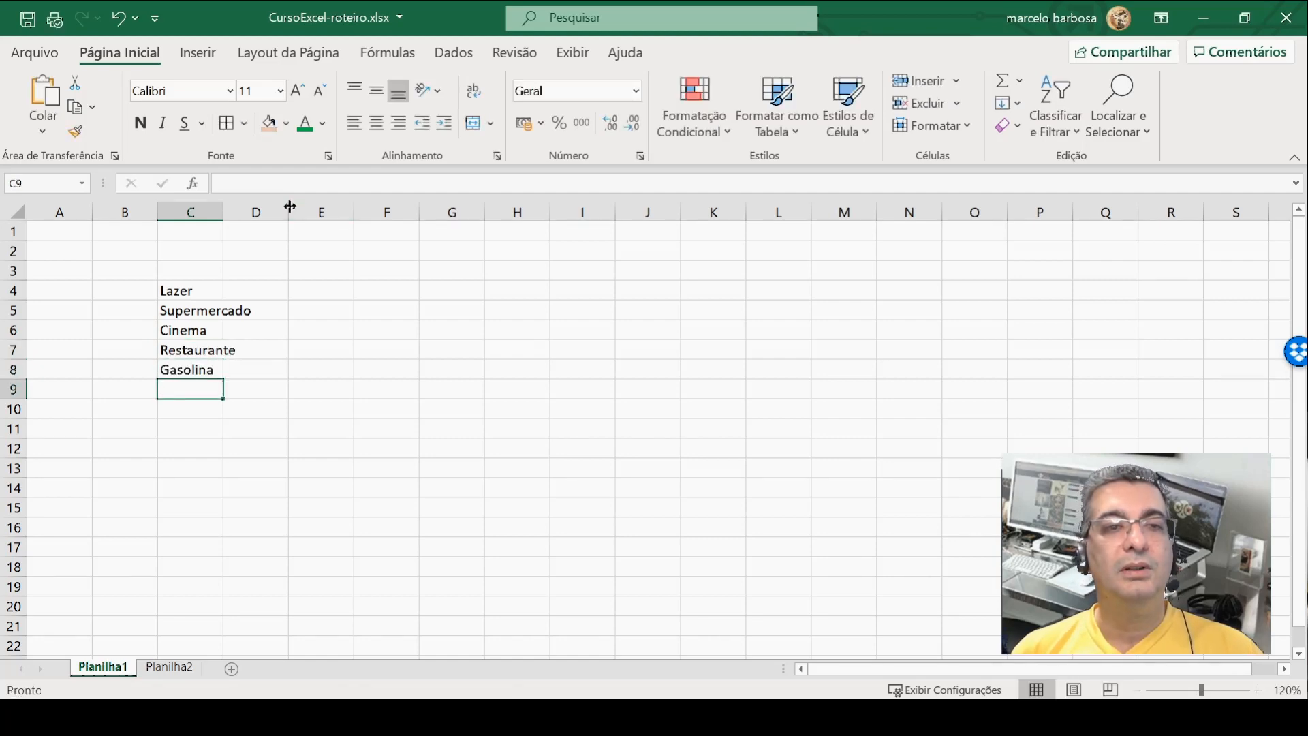
# Step: Enter the dates 1-5 in cell B4 beside "Lazer" and 10-5 in cell B5 beside "Supermercado"
pyautogui.press('Up')
pyautogui.press('Up')
pyautogui.press('Up')
pyautogui.press('Up')
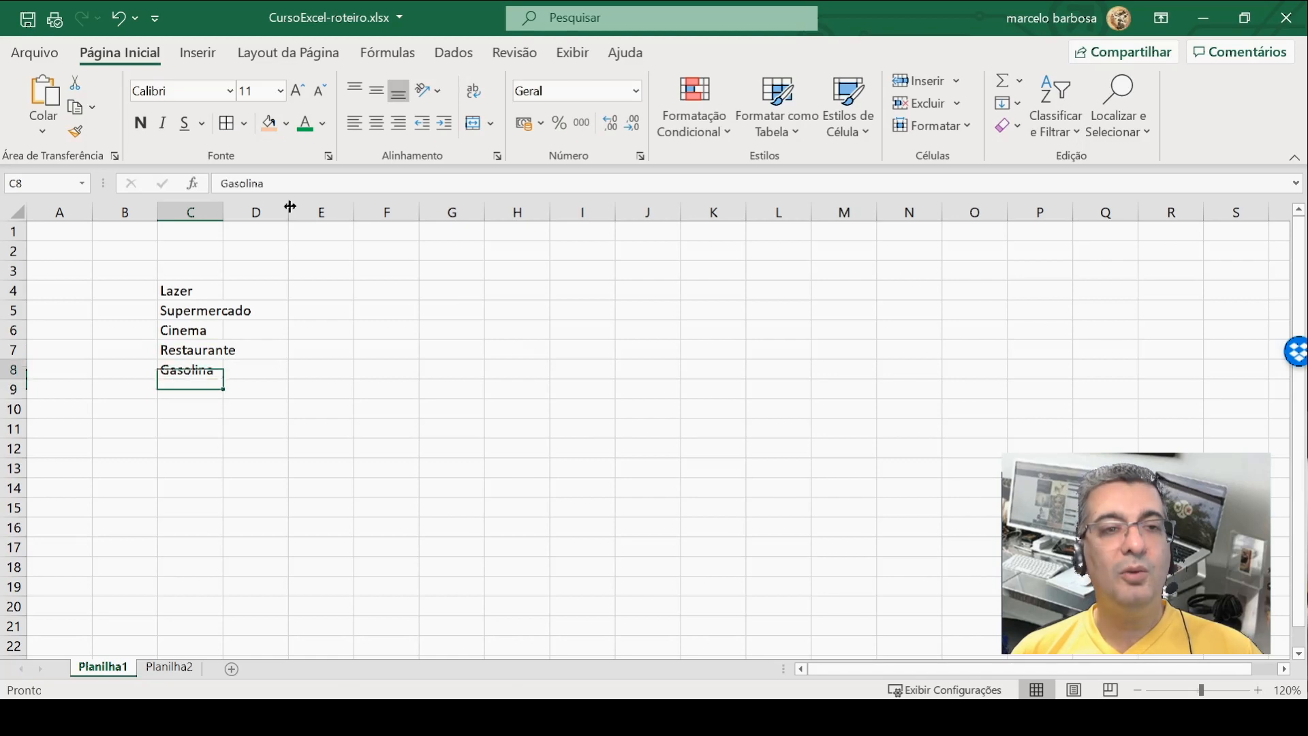
pyautogui.press('Up')
pyautogui.press('Left')
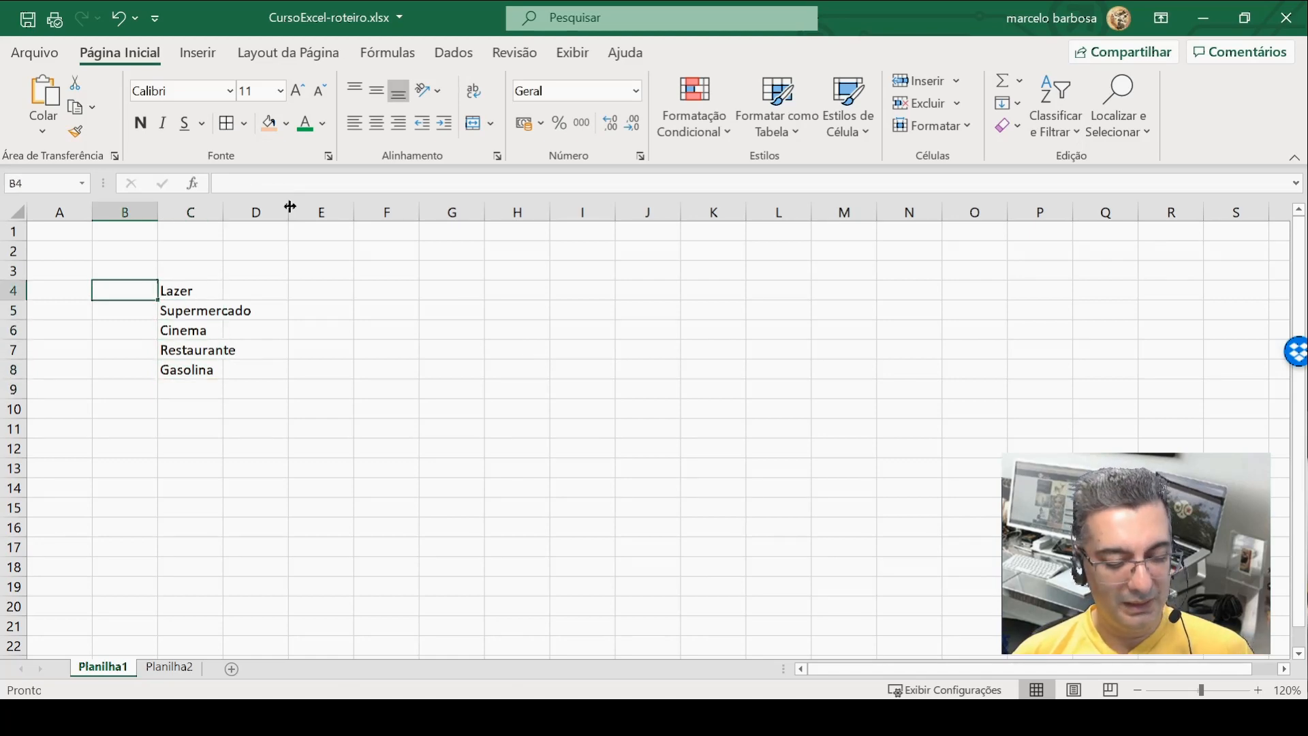
pyautogui.write('1-5')
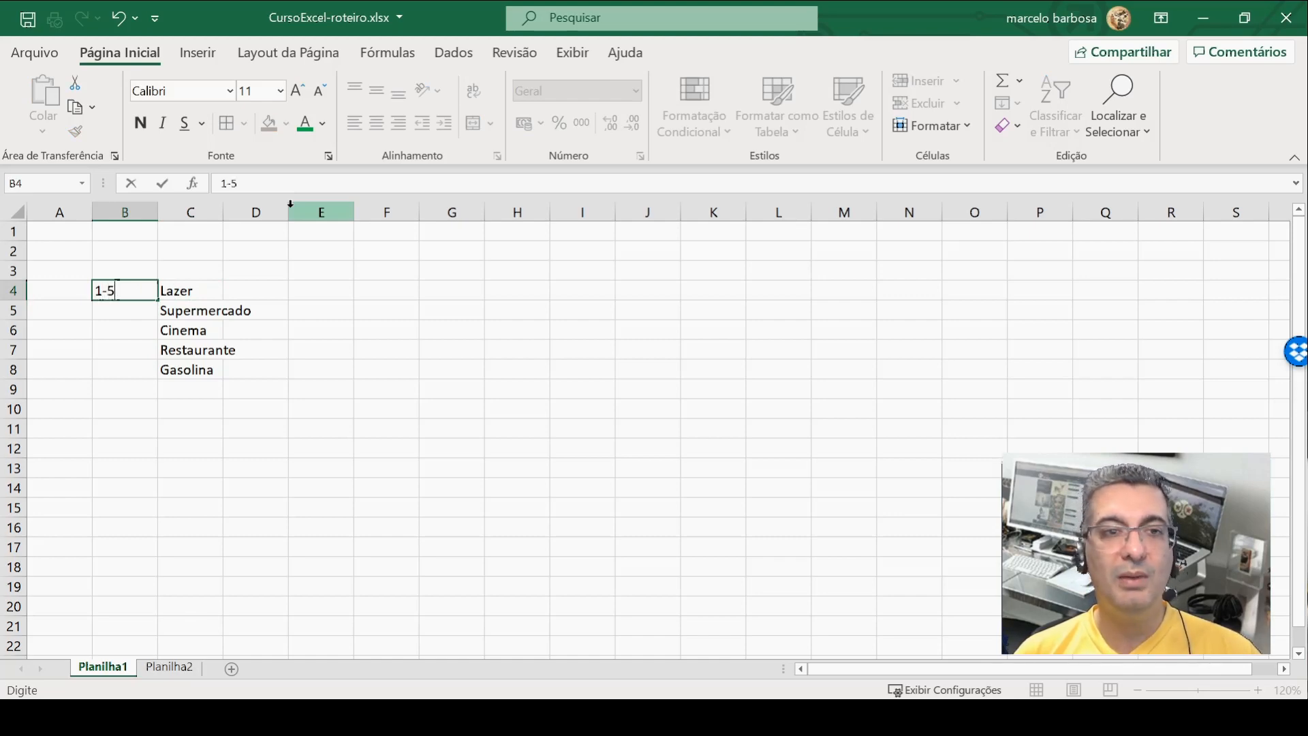
pyautogui.press('Return')
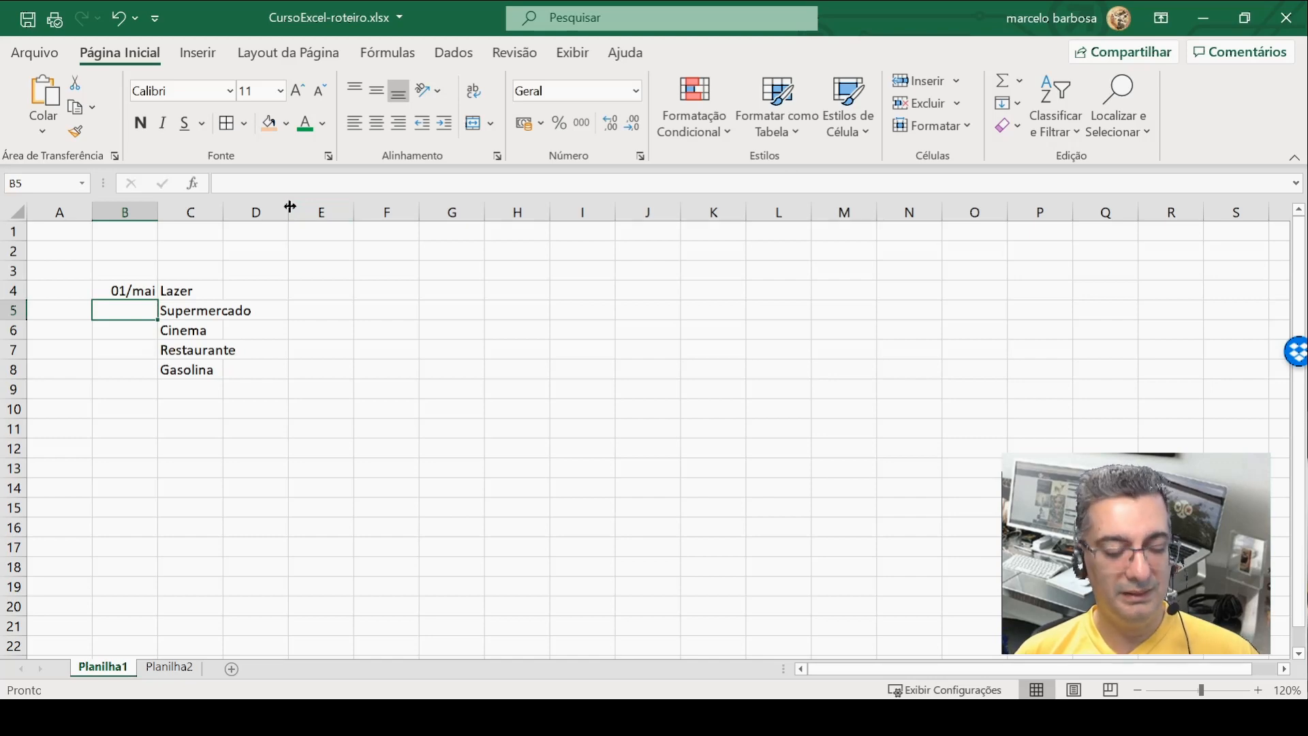
pyautogui.write('10-5')
pyautogui.press('Return')
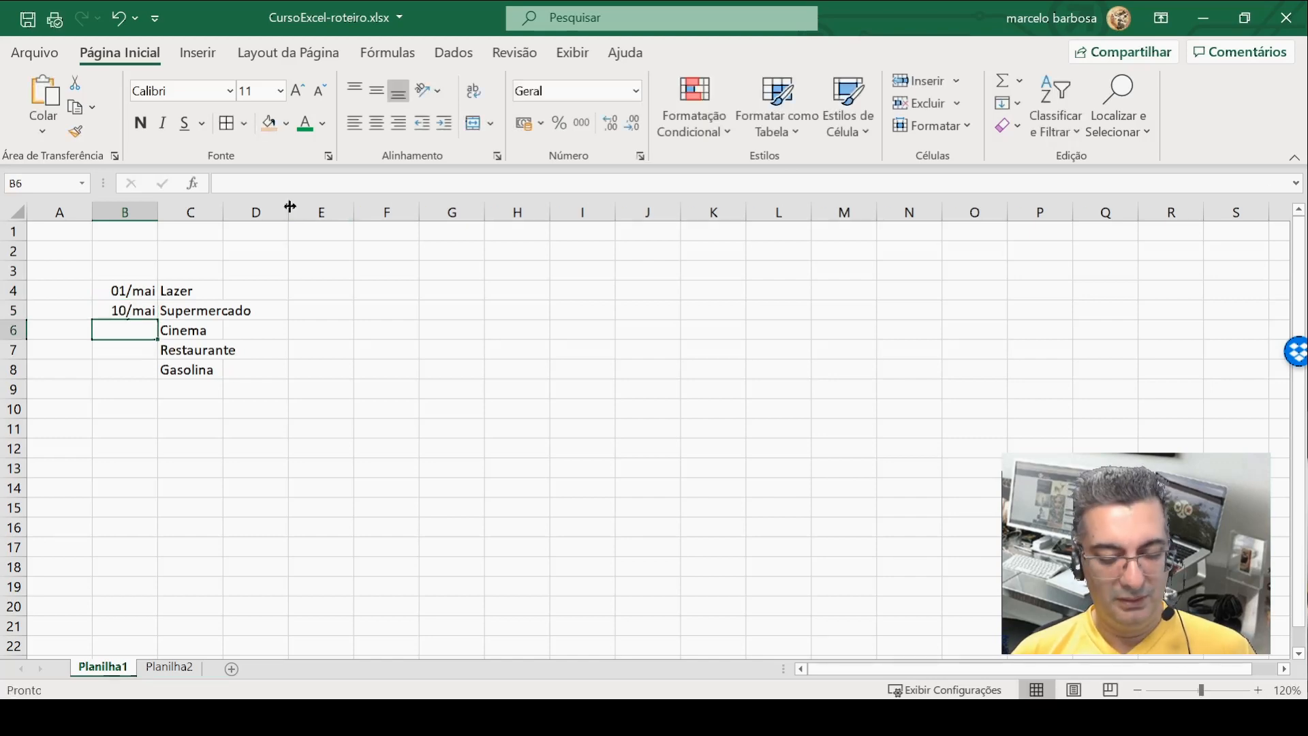
# Step: Enter the dates 21-5, 22-5 and 23-5 in cells B6 to B8
pyautogui.write('21-5')
pyautogui.press('Return')
pyautogui.write('22-5')
pyautogui.press('Return')
pyautogui.write('23-5')
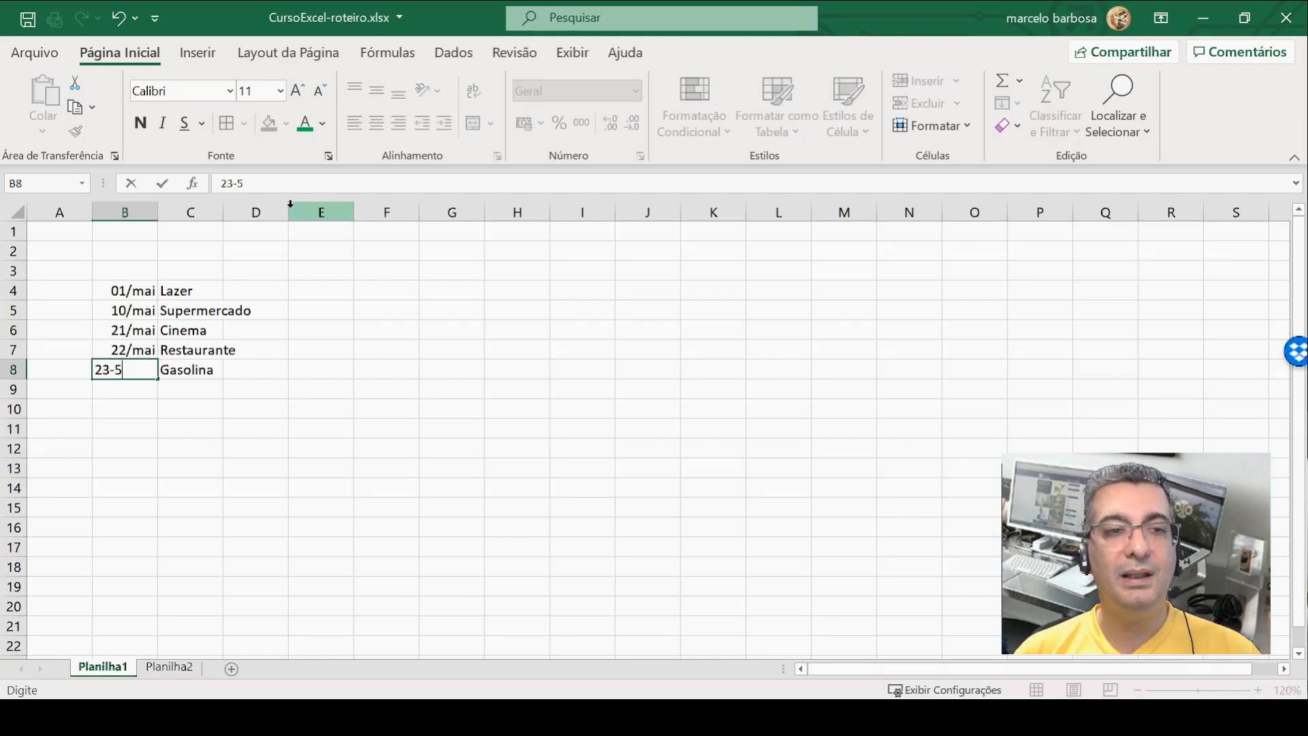
pyautogui.press('Return')
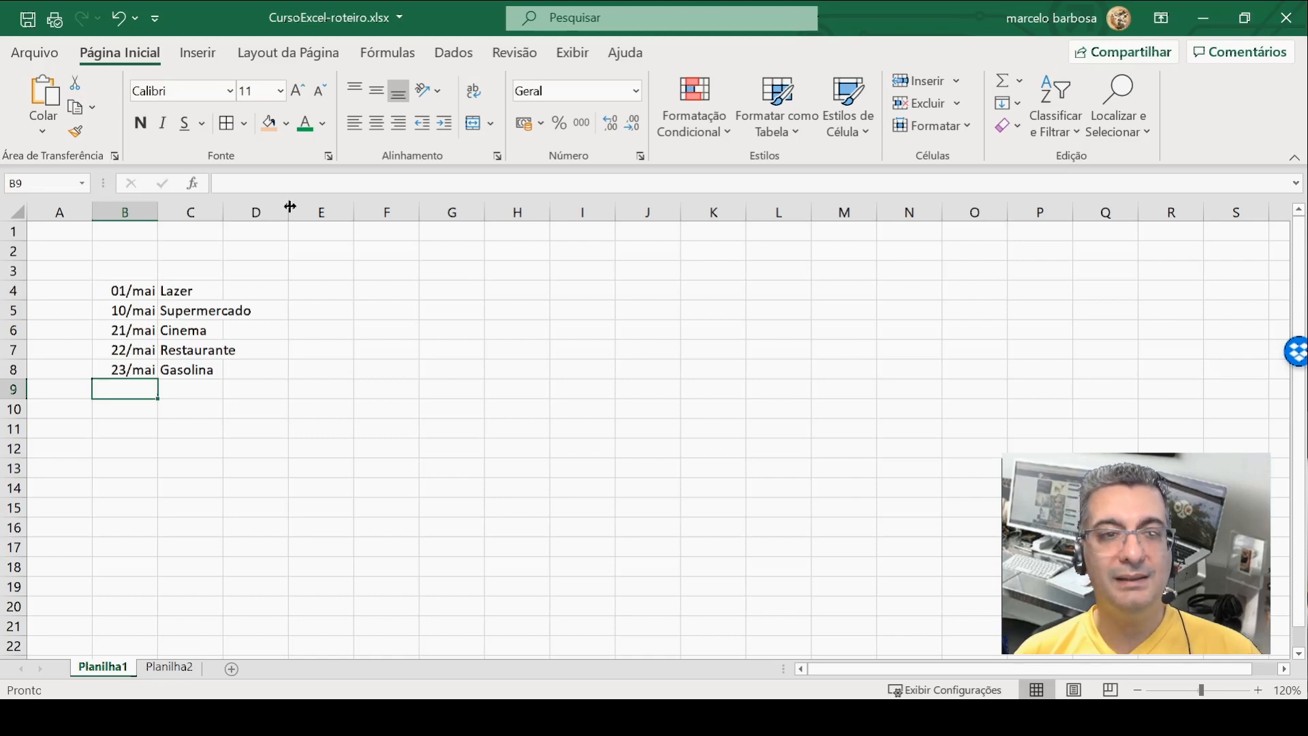
# Step: Enter the amounts 100 in cell D4 for "Lazer" and 300 in cell D5 for "Supermercado"
pyautogui.press('Right')
pyautogui.press('Right')
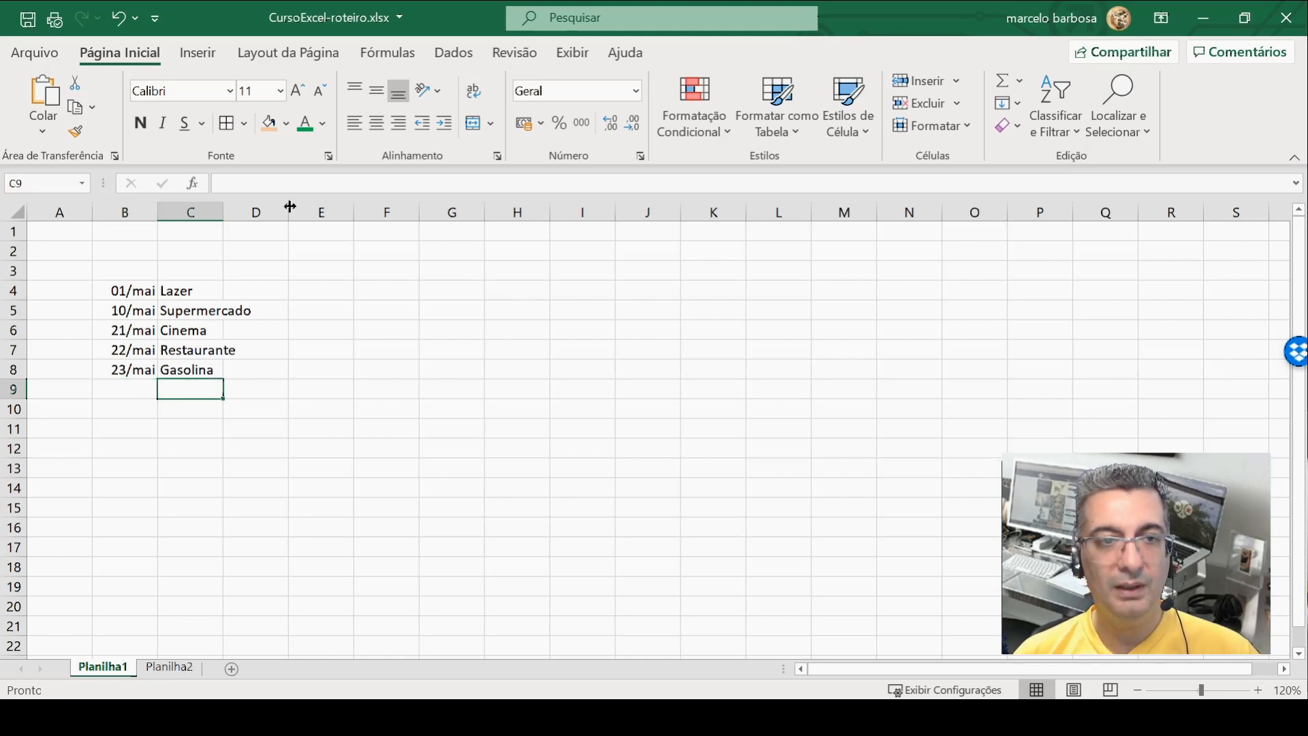
pyautogui.press('Up')
pyautogui.press('Up')
pyautogui.press('Up')
pyautogui.press('Up')
pyautogui.press('Up')
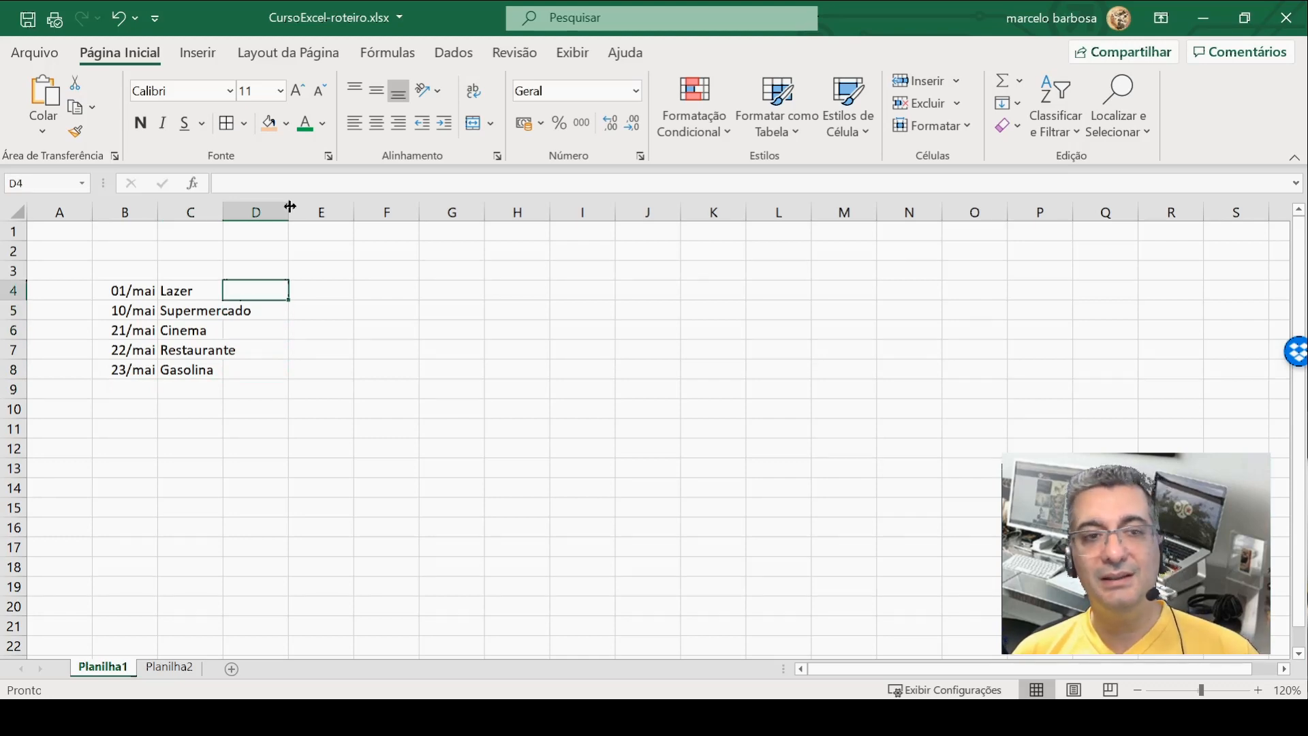
pyautogui.write('100')
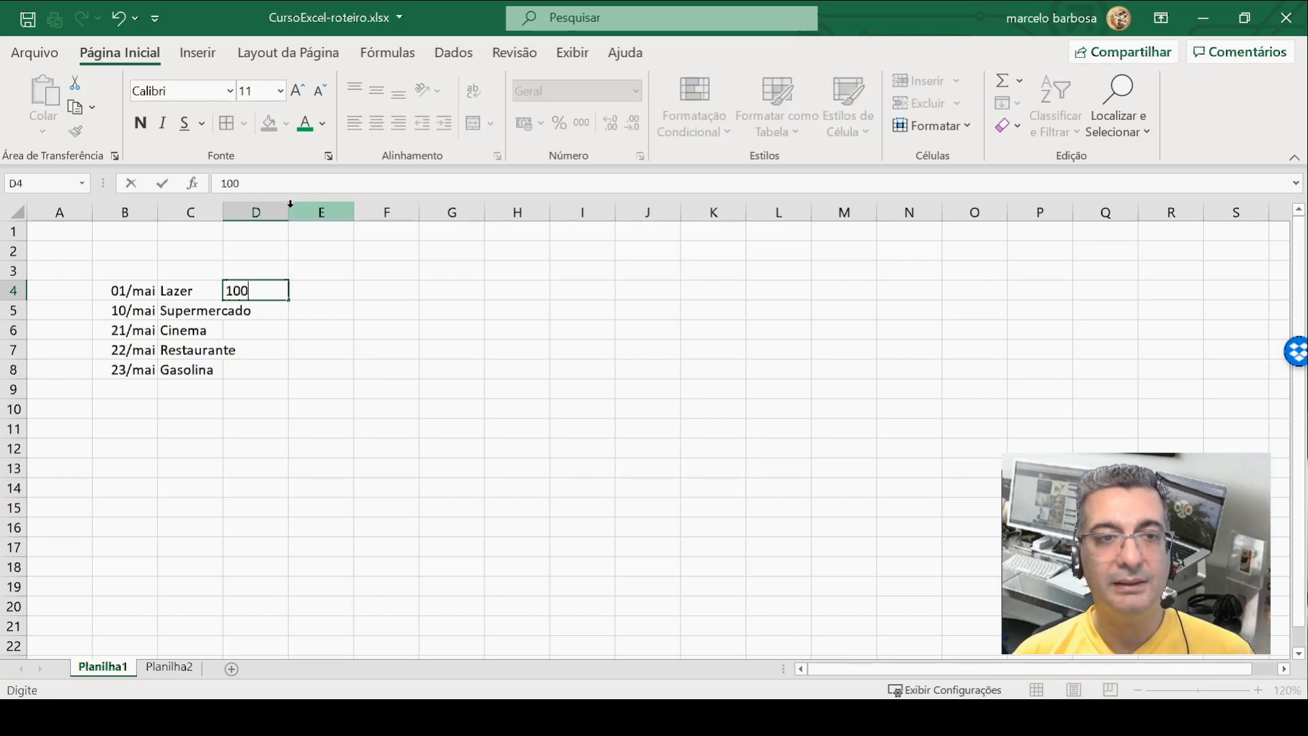
pyautogui.press('Return')
pyautogui.write('300')
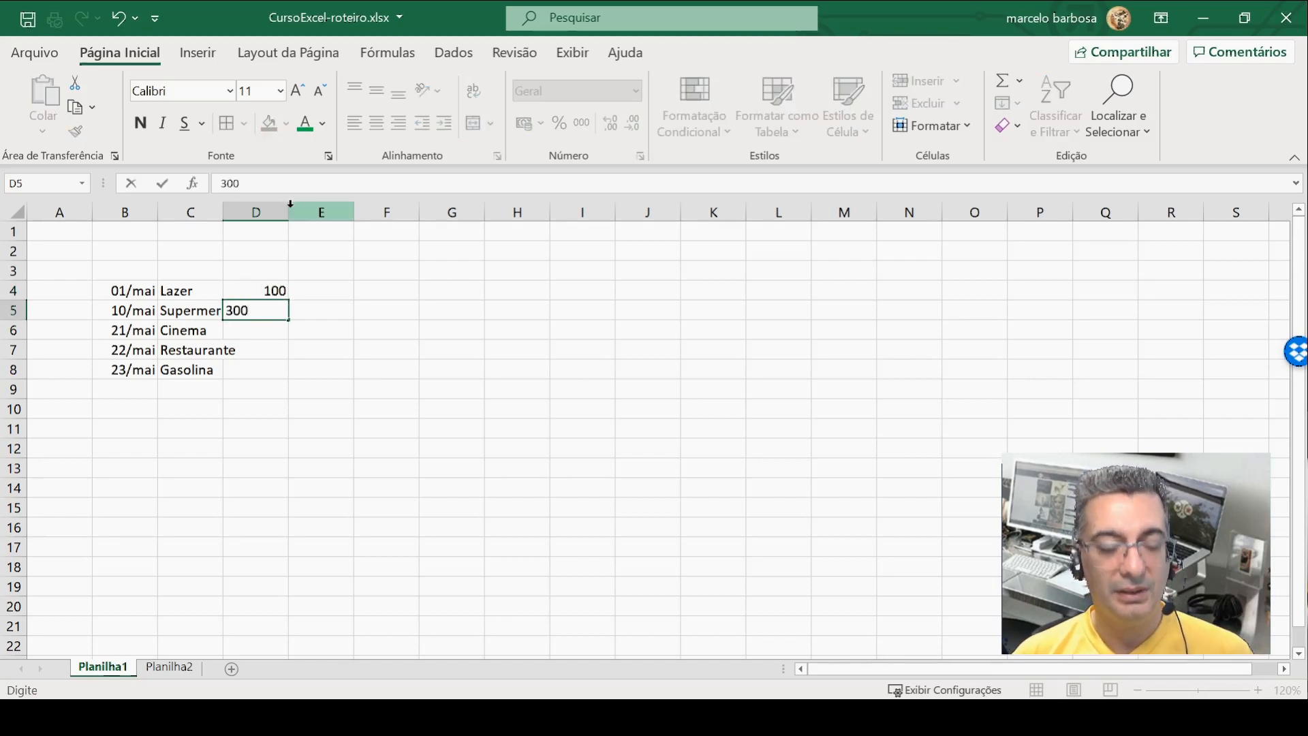
pyautogui.press('Return')
# Step: Enter the amounts 120, 80 and 240 in cells D6 to D8
pyautogui.write('120')
pyautogui.press('Return')
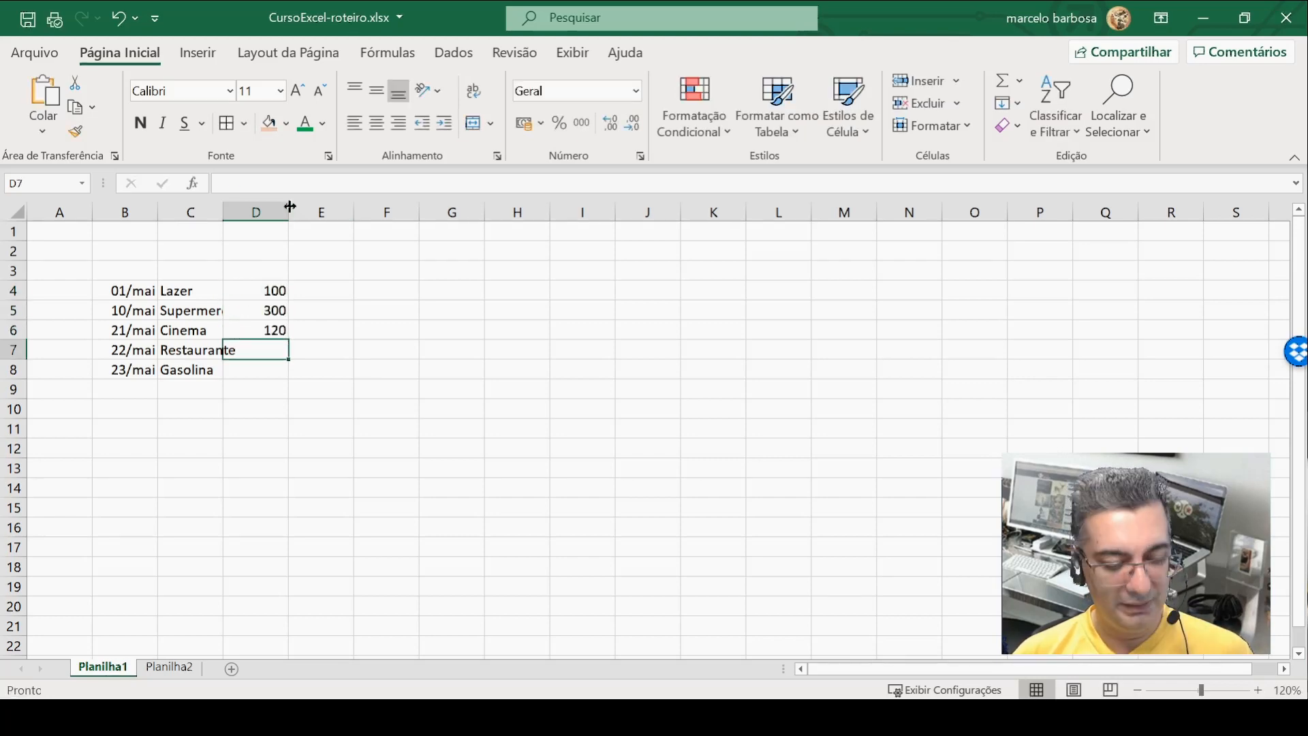
pyautogui.write('80')
pyautogui.press('Return')
pyautogui.write('240')
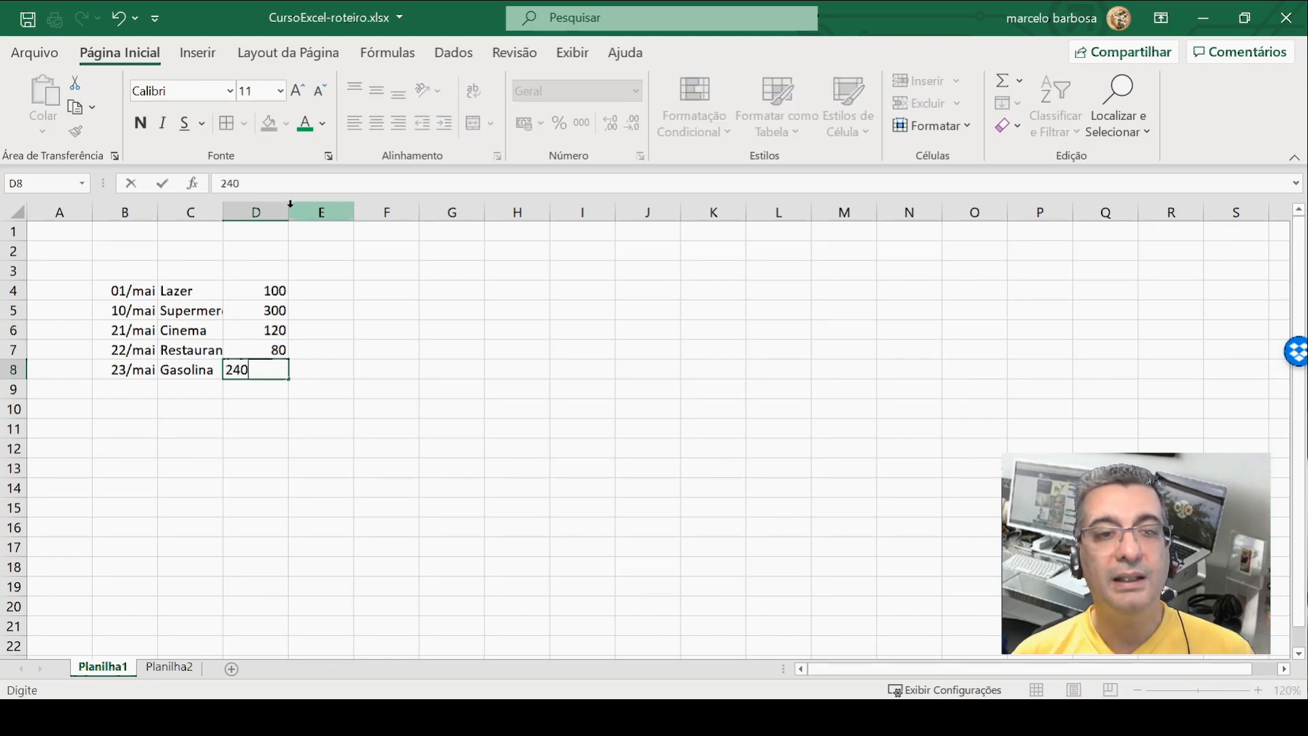
pyautogui.press('Return')
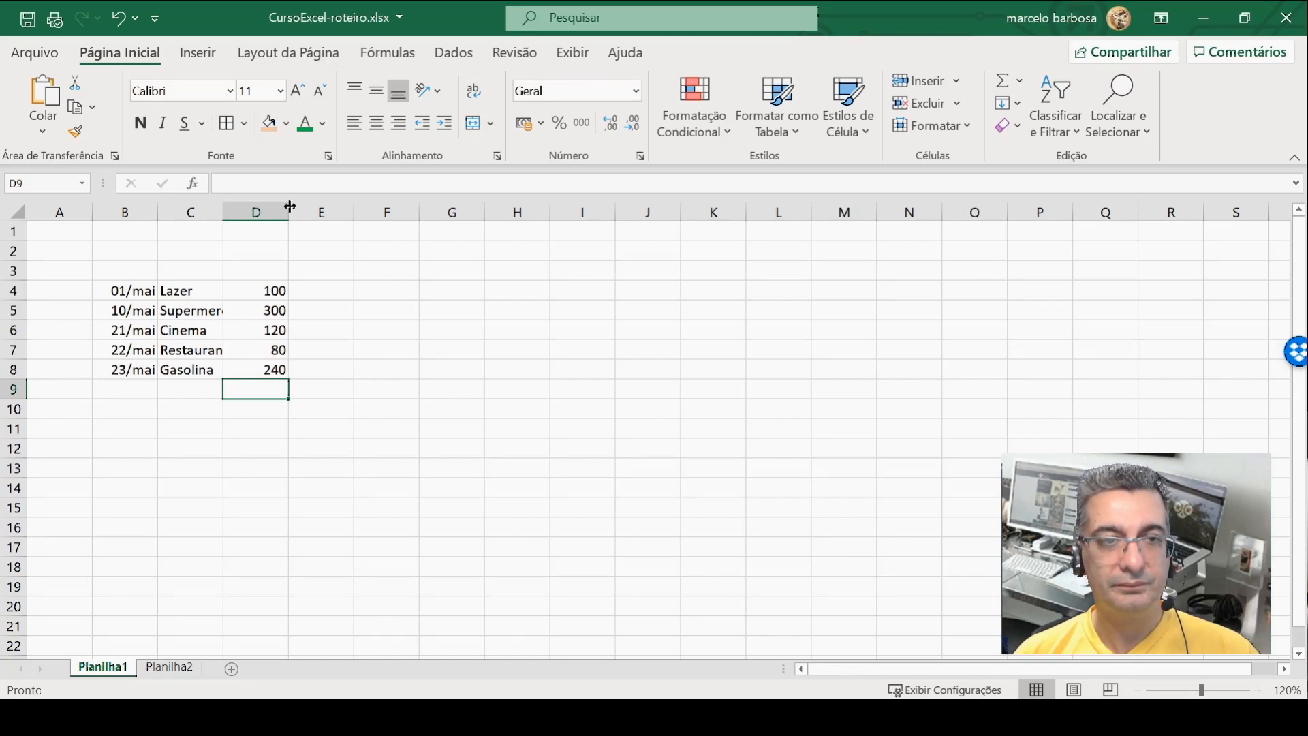
# Step: Enter the heading "Data" in cell B3 above the dates
pyautogui.press('Left')
pyautogui.press('Left')
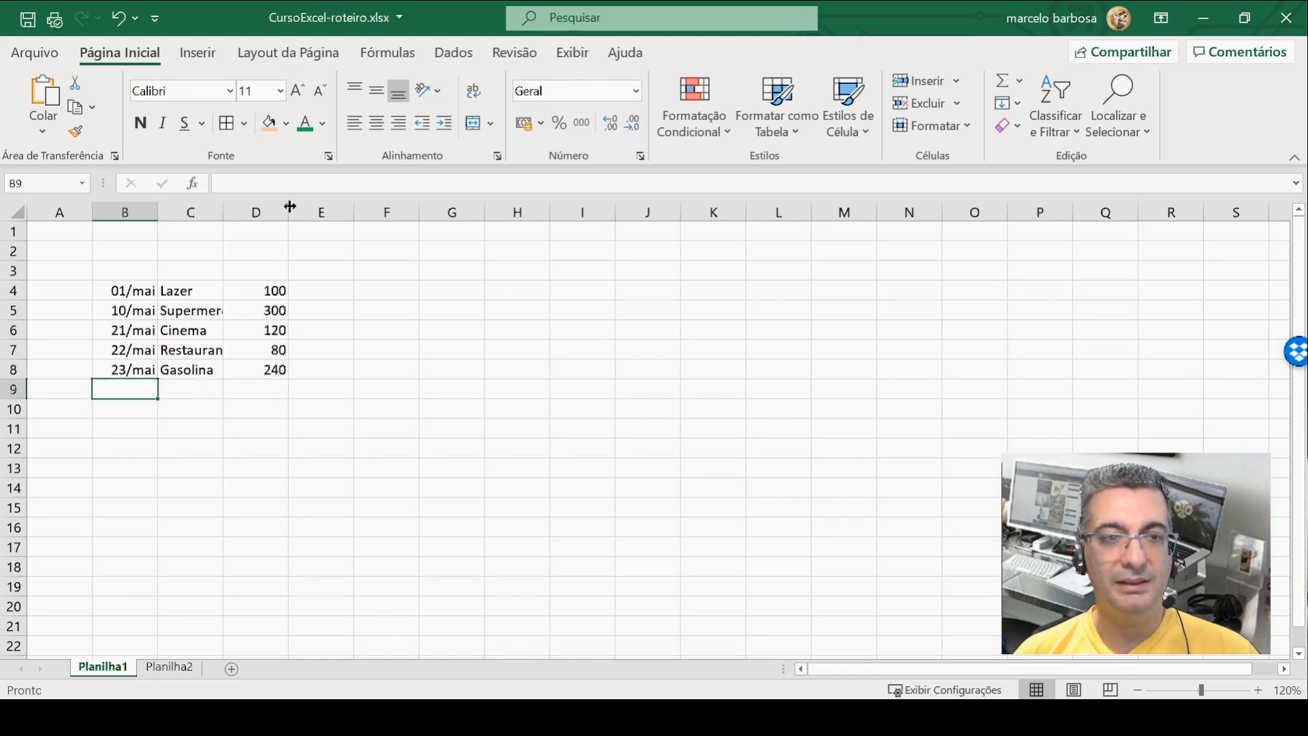
pyautogui.press('Up')
pyautogui.press('Up')
pyautogui.press('Up')
pyautogui.press('Up')
pyautogui.press('Up')
pyautogui.press('Up')
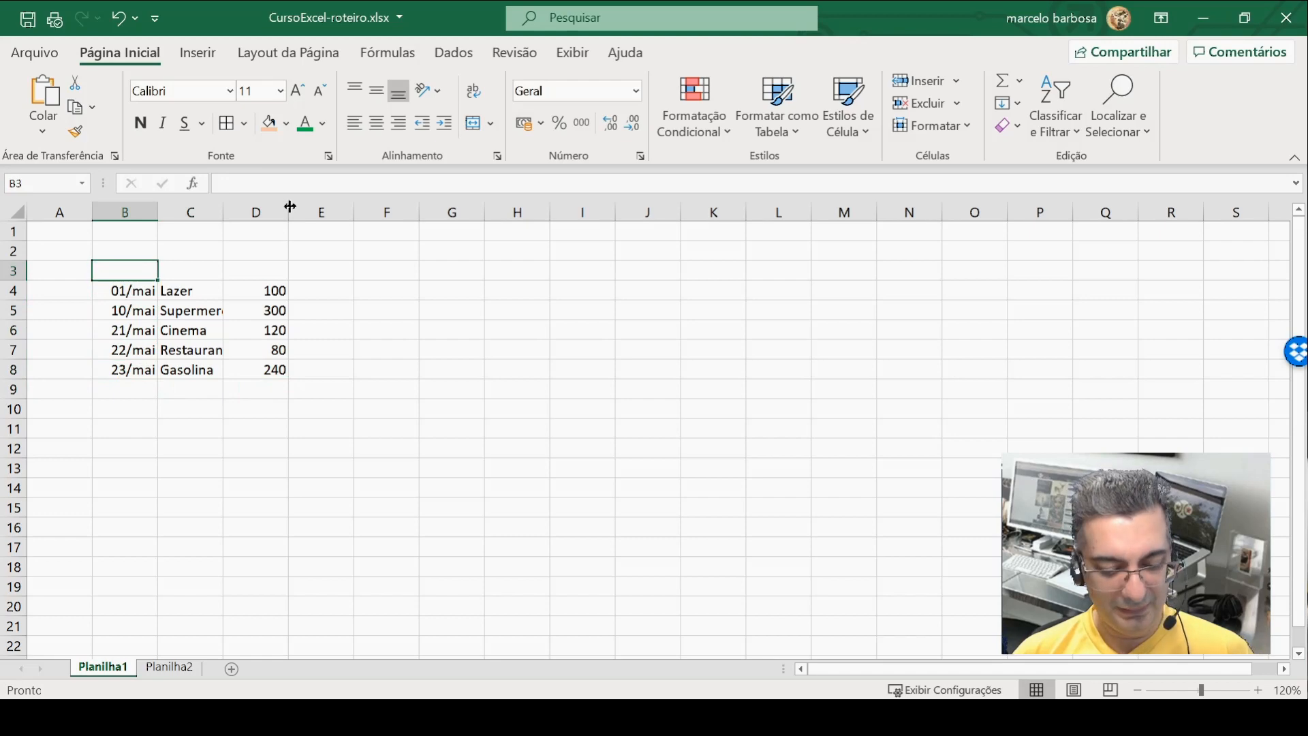
pyautogui.write('Data')
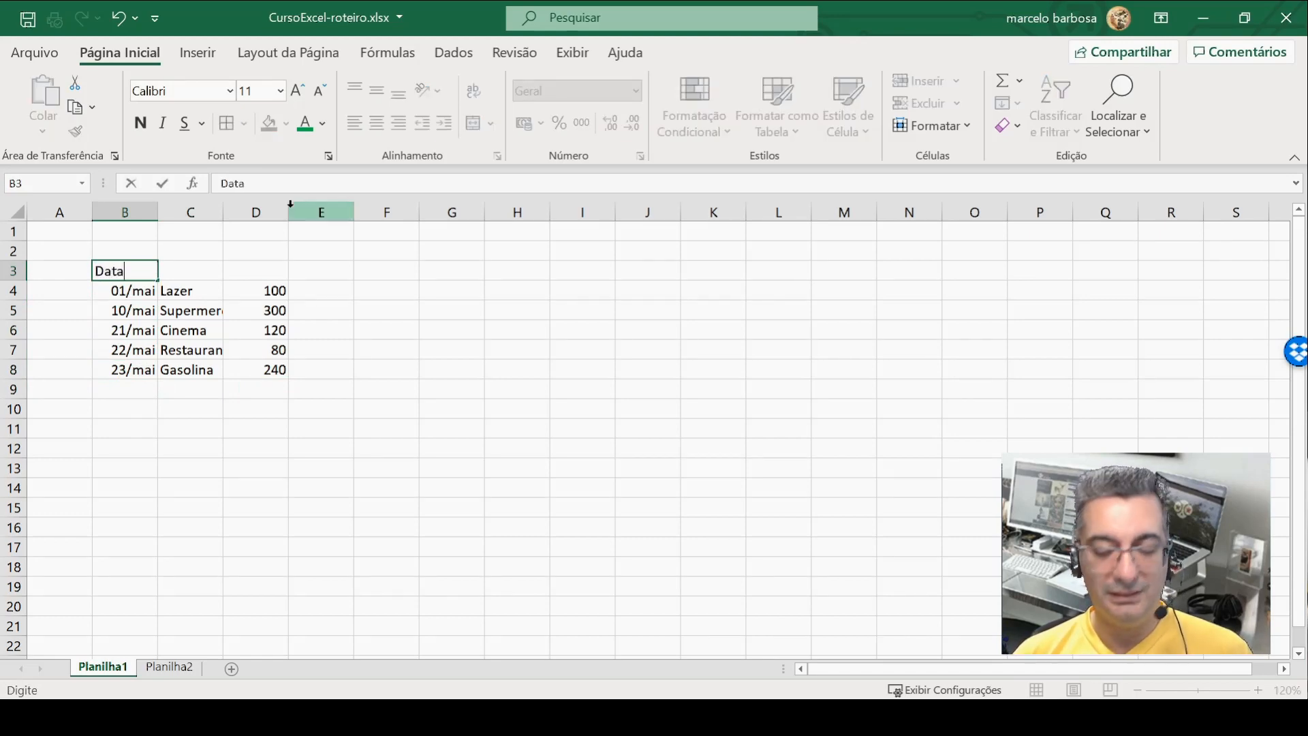
pyautogui.press('Tab')
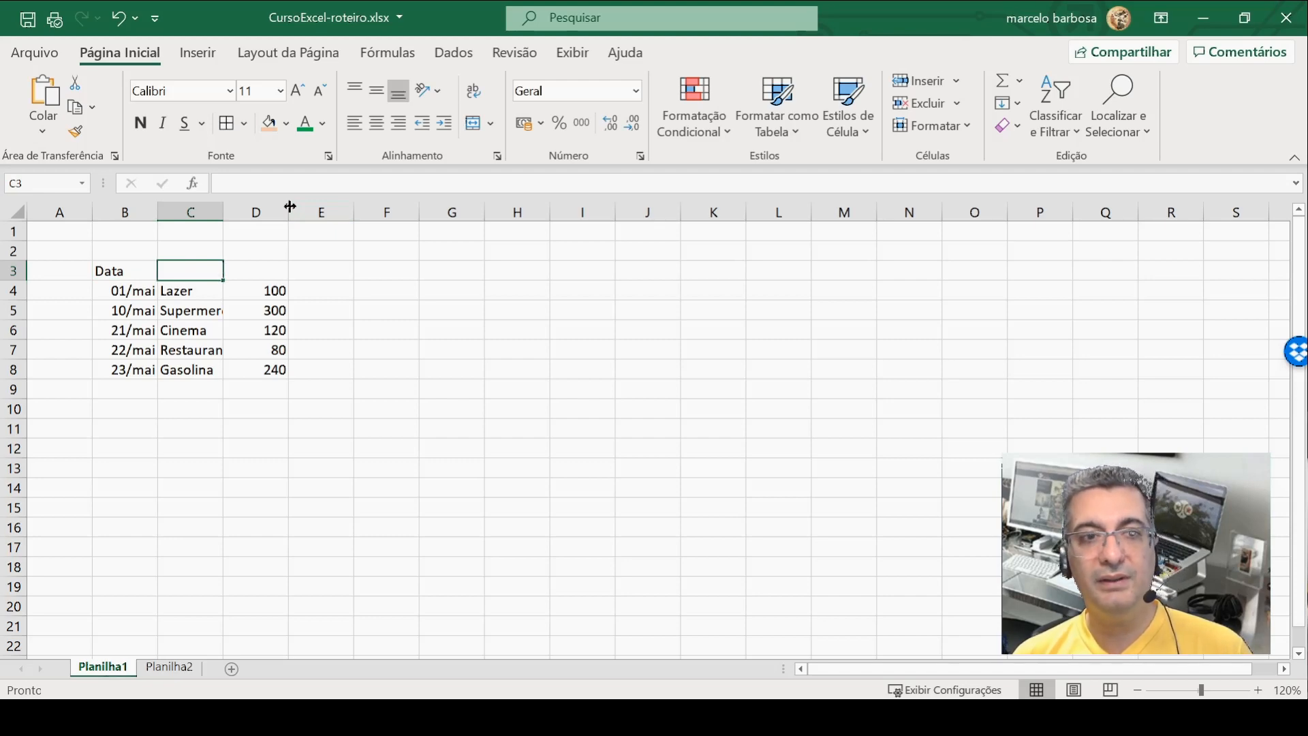
# Step: Enter the headings "Descrição" in cell C3 and "Valor" in cell D3
pyautogui.write('Descrião')
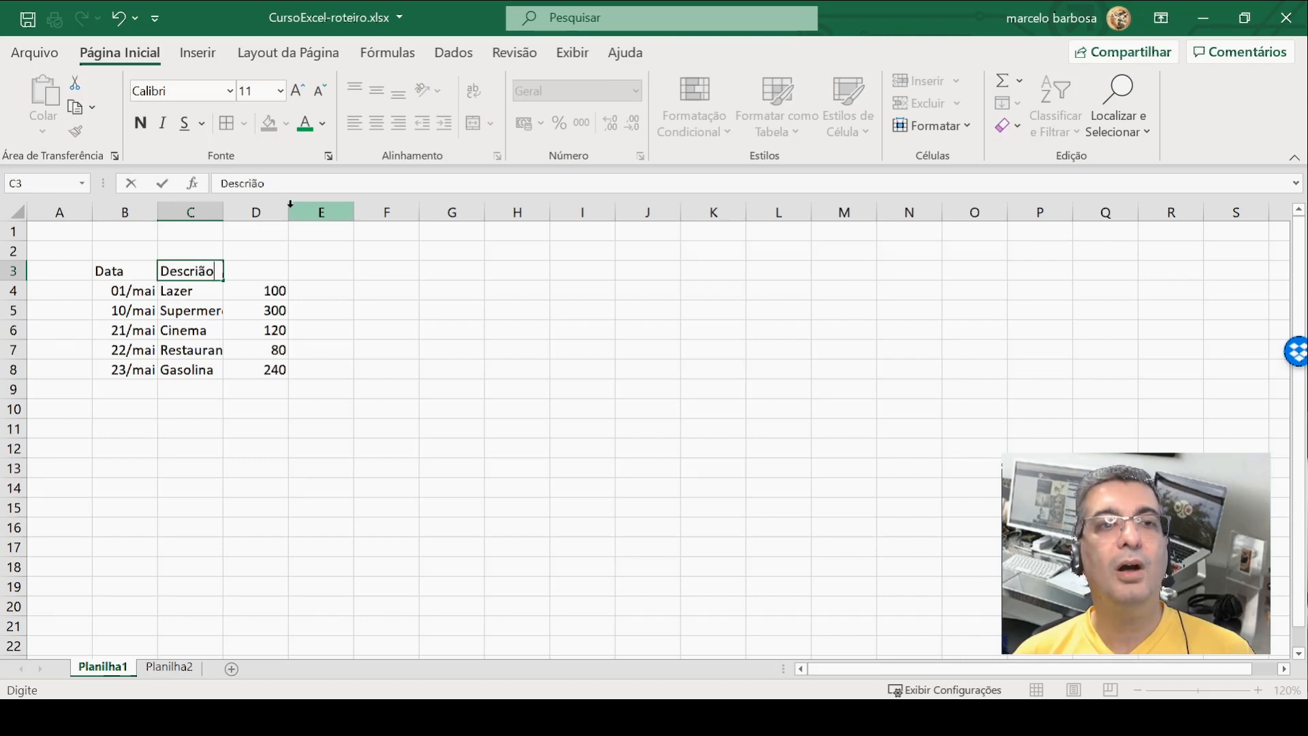
pyautogui.press('BackSpace')
pyautogui.press('BackSpace')
pyautogui.write('ç')
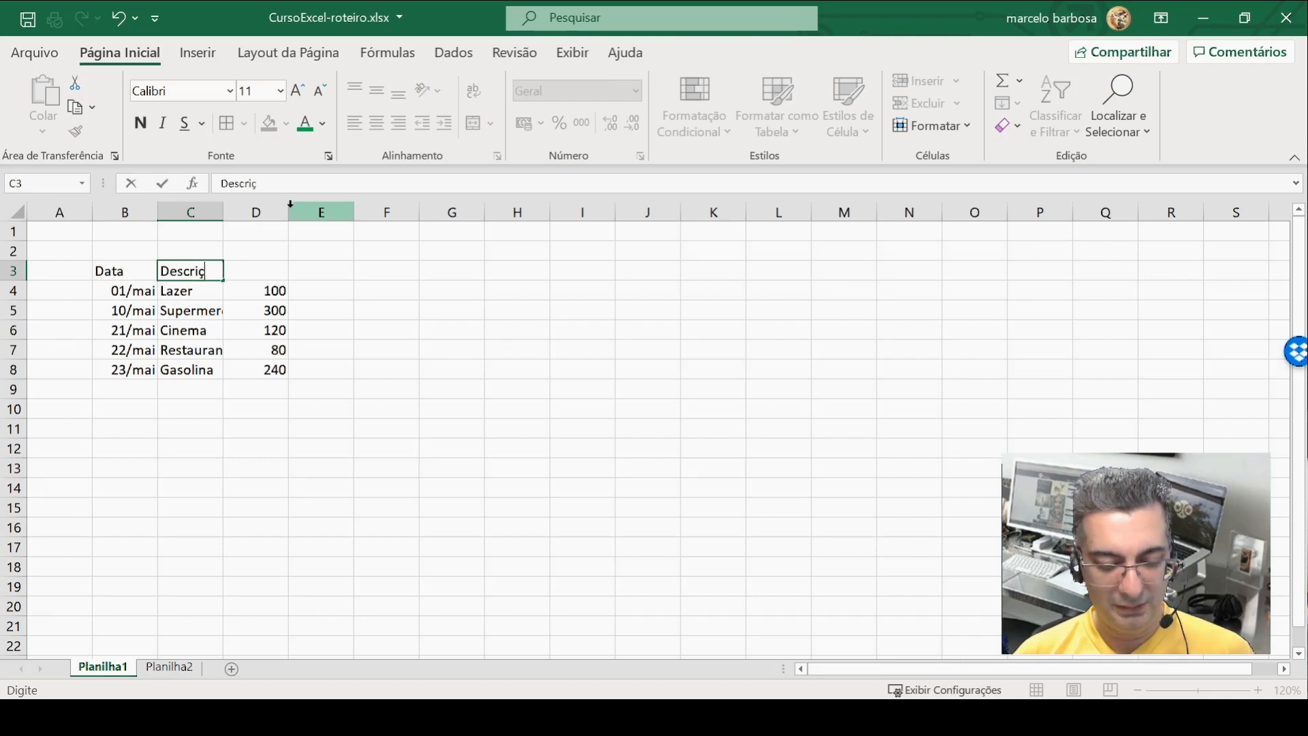
pyautogui.write('ão')
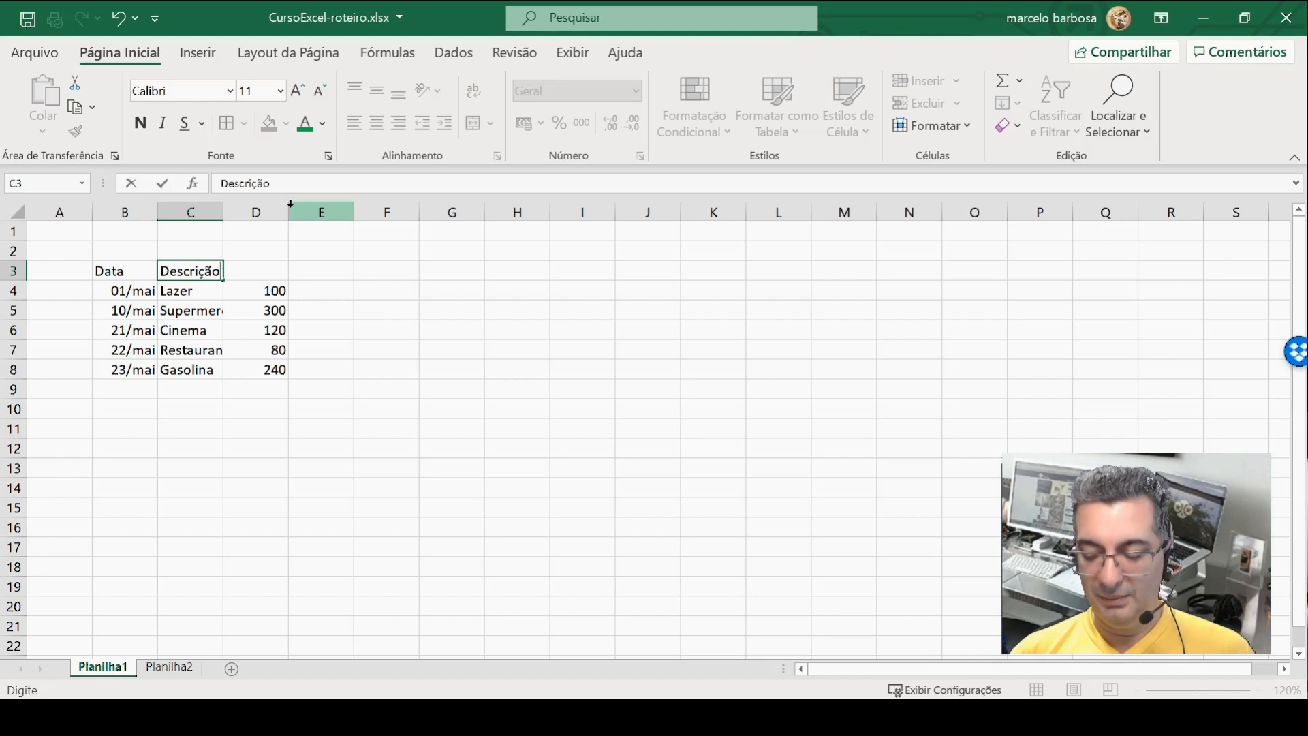
pyautogui.press('Tab')
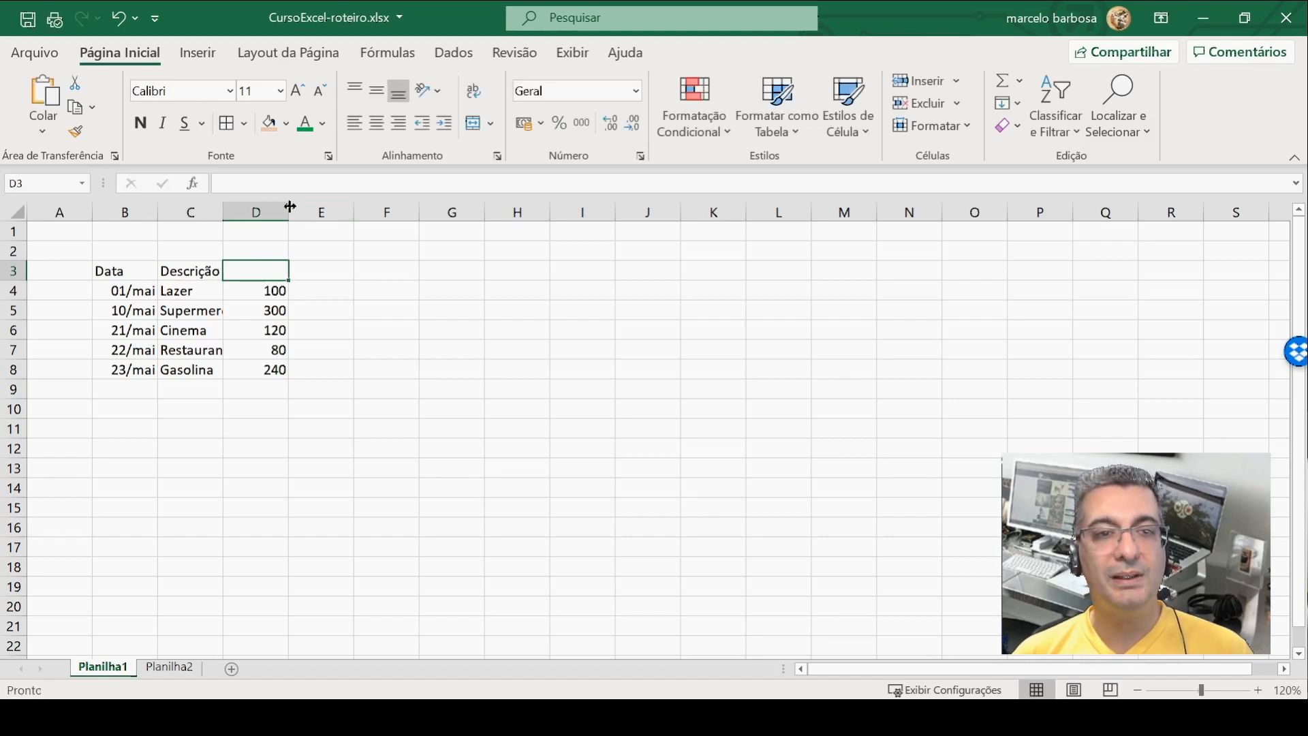
pyautogui.write('Valor')
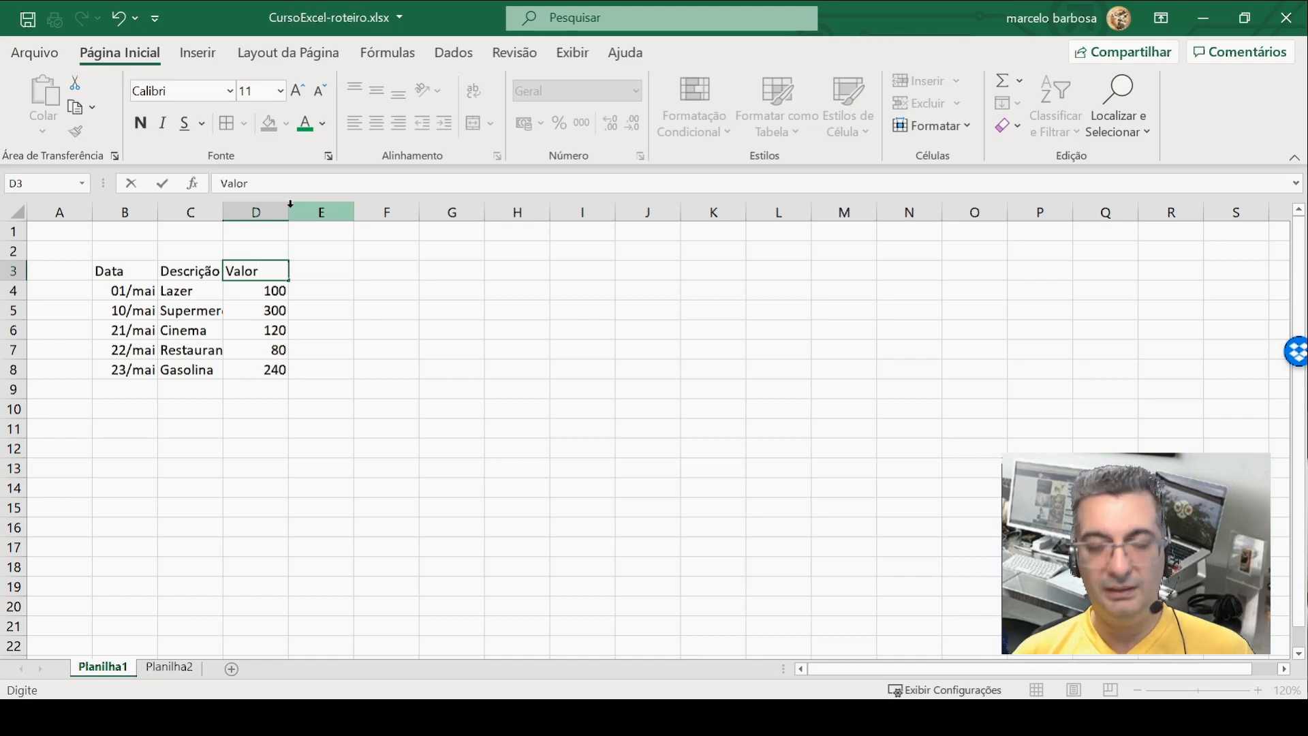
pyautogui.press('Return')
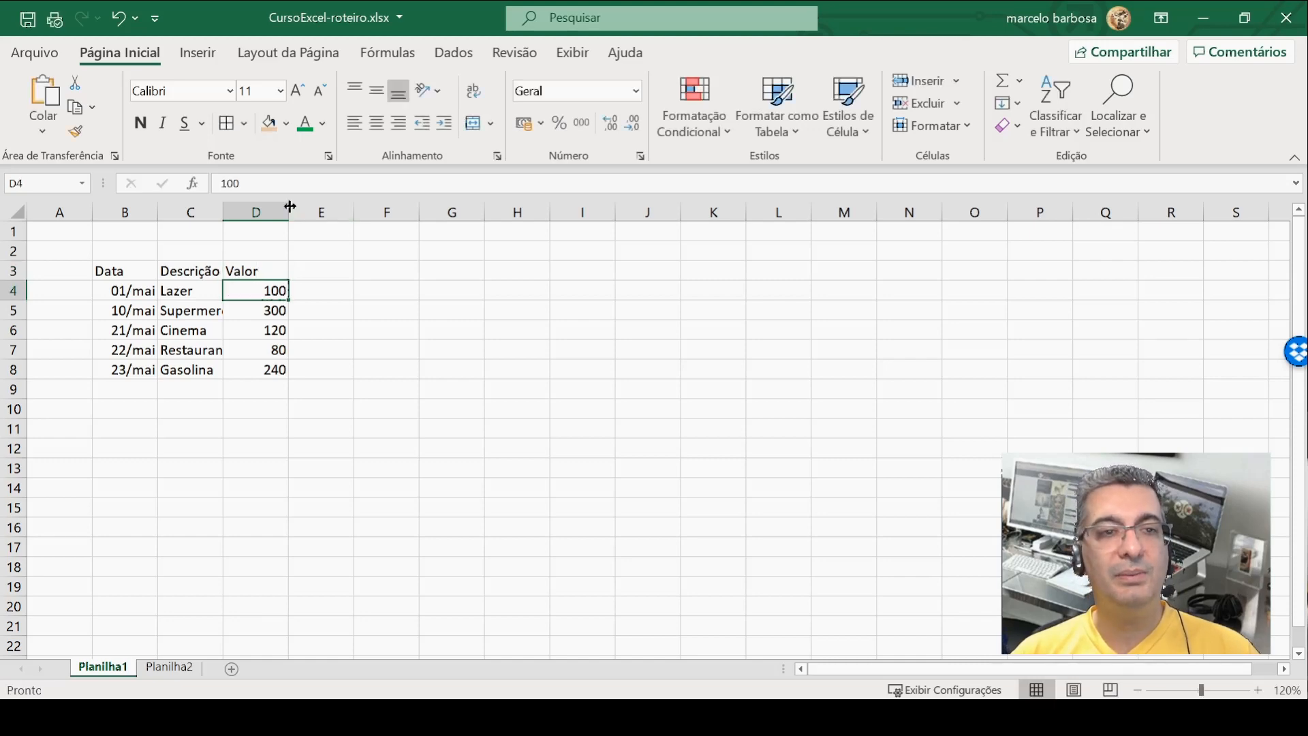
# Step: Apply bold to the heading "Data" in cell B3
pyautogui.press('Left')
pyautogui.press('Left')
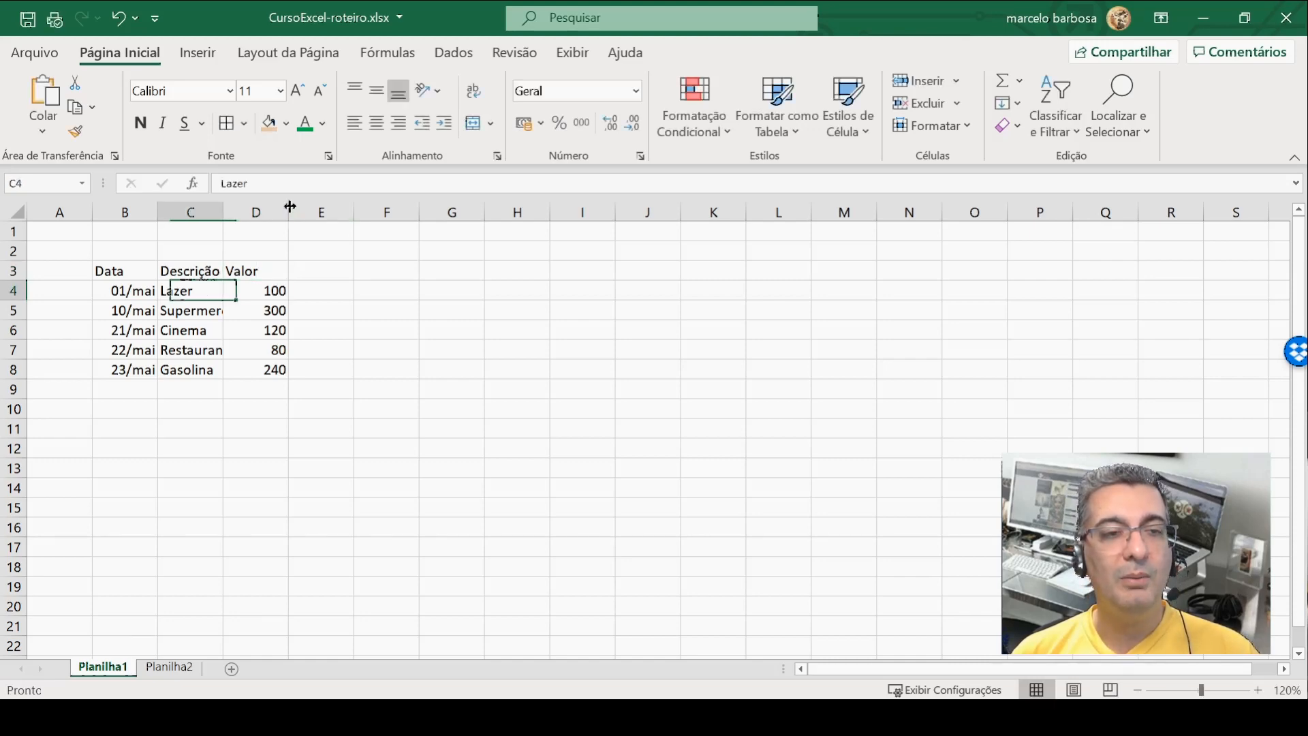
pyautogui.press('Up')
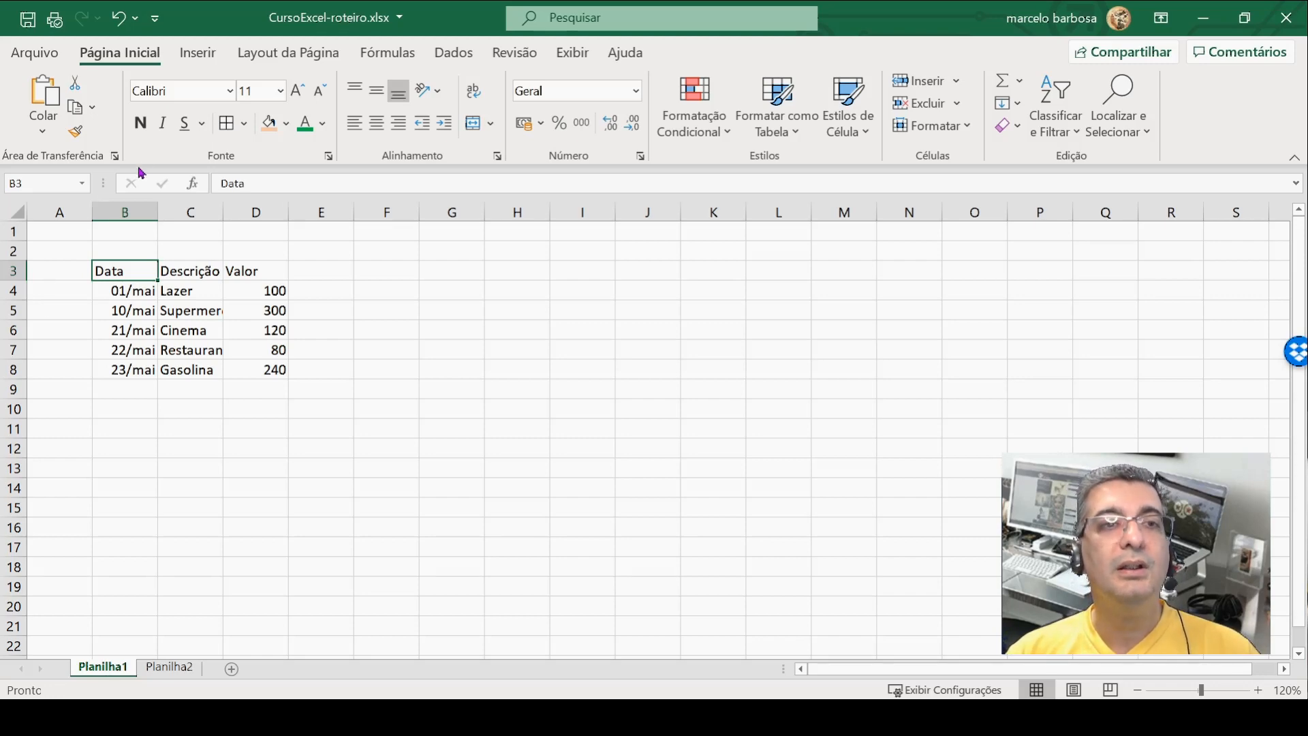
pyautogui.click(143, 124)
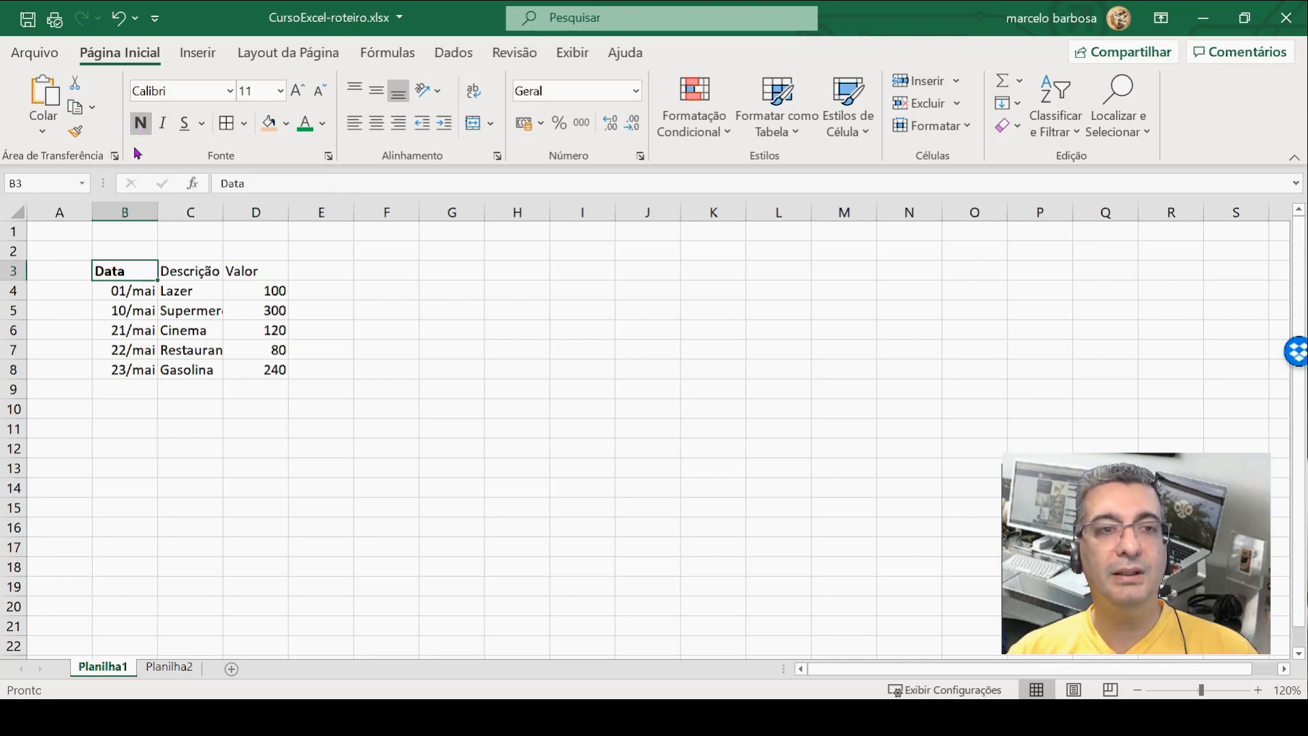
# Step: Compare the bold state of several heading and description cells, and remove bold from "Data" in B3
pyautogui.click(190, 272)
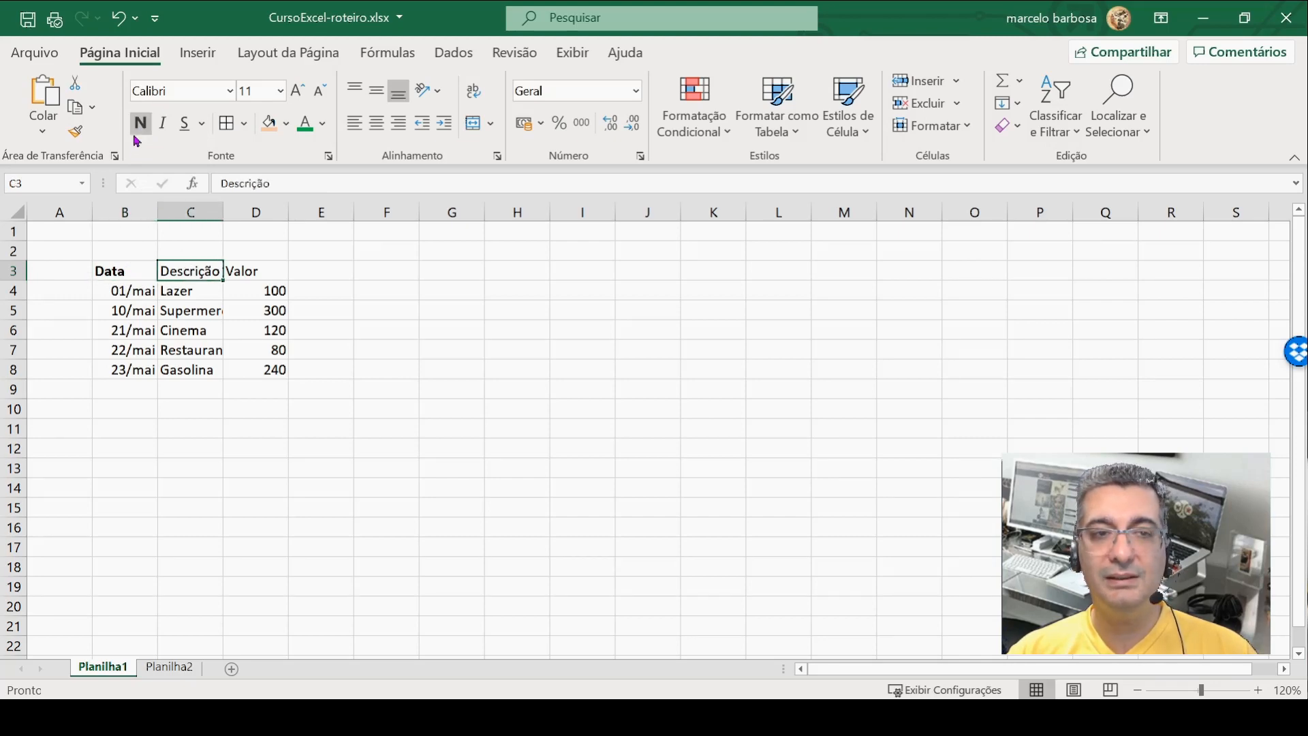
pyautogui.click(234, 274)
pyautogui.click(208, 310)
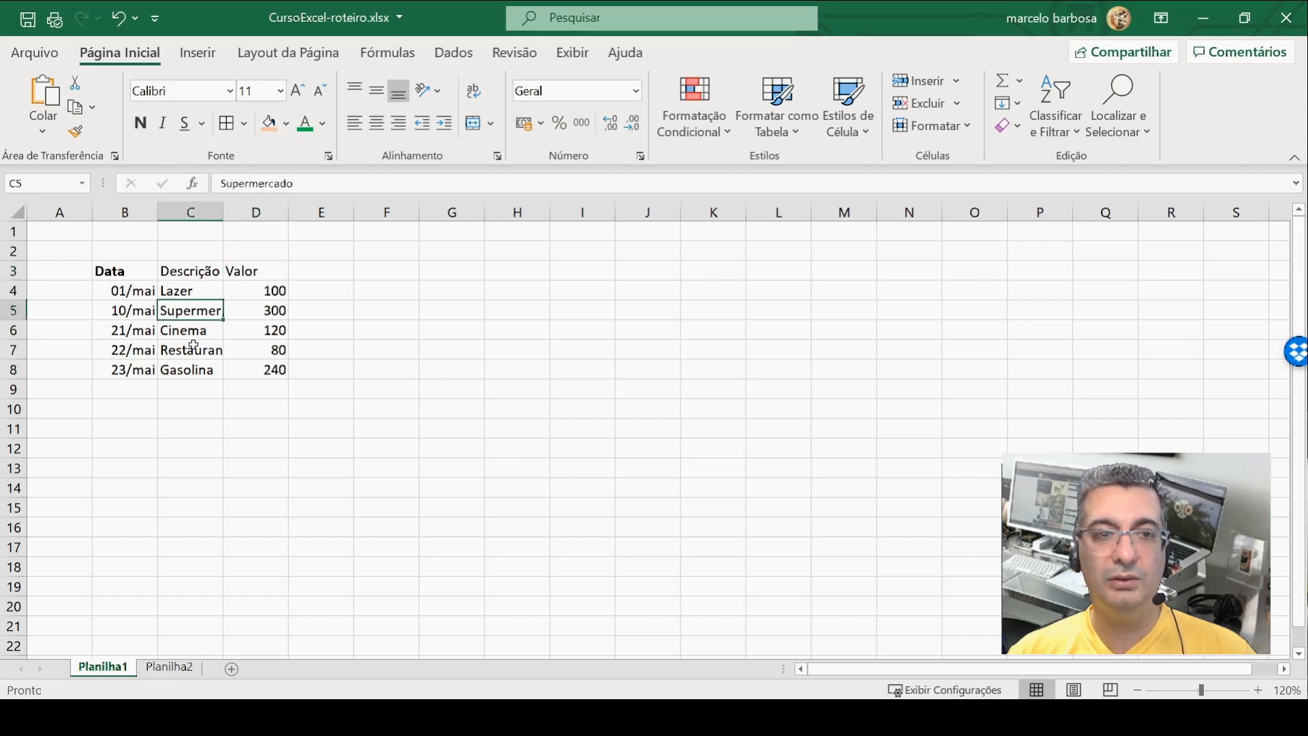
pyautogui.click(193, 346)
pyautogui.click(125, 273)
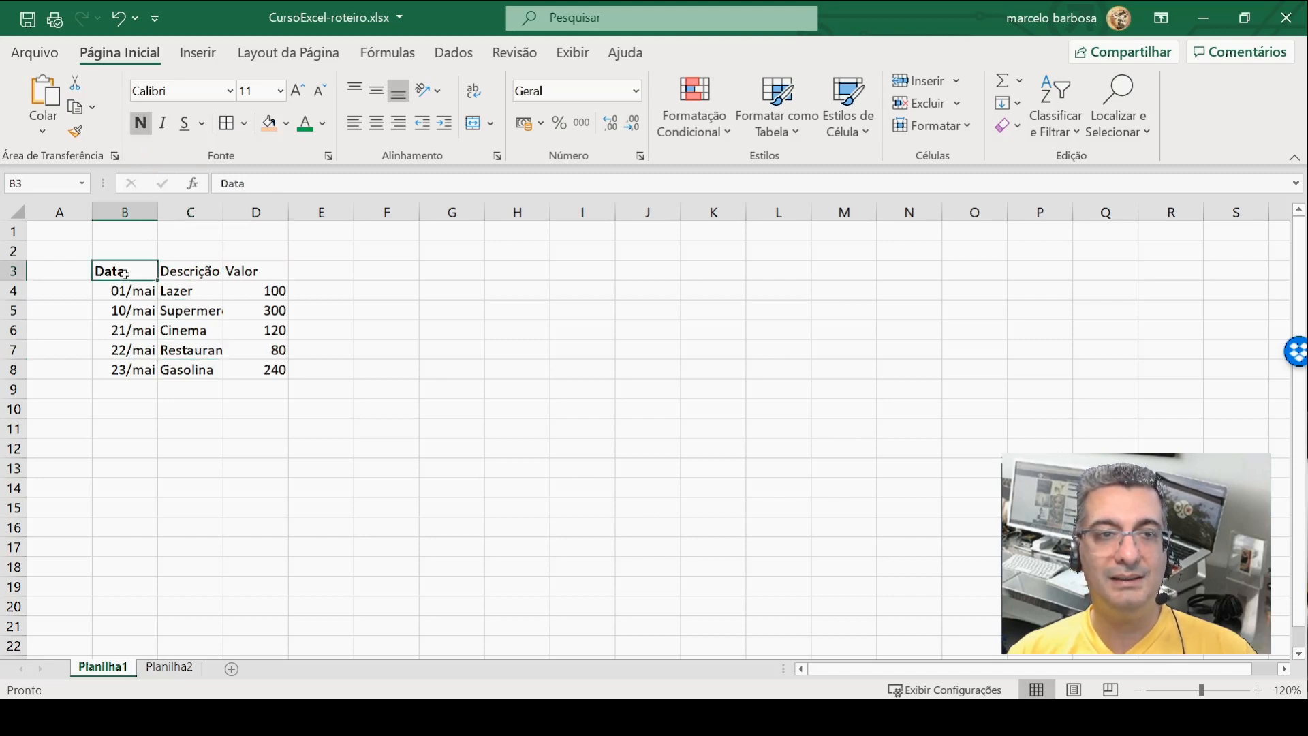
pyautogui.click(141, 131)
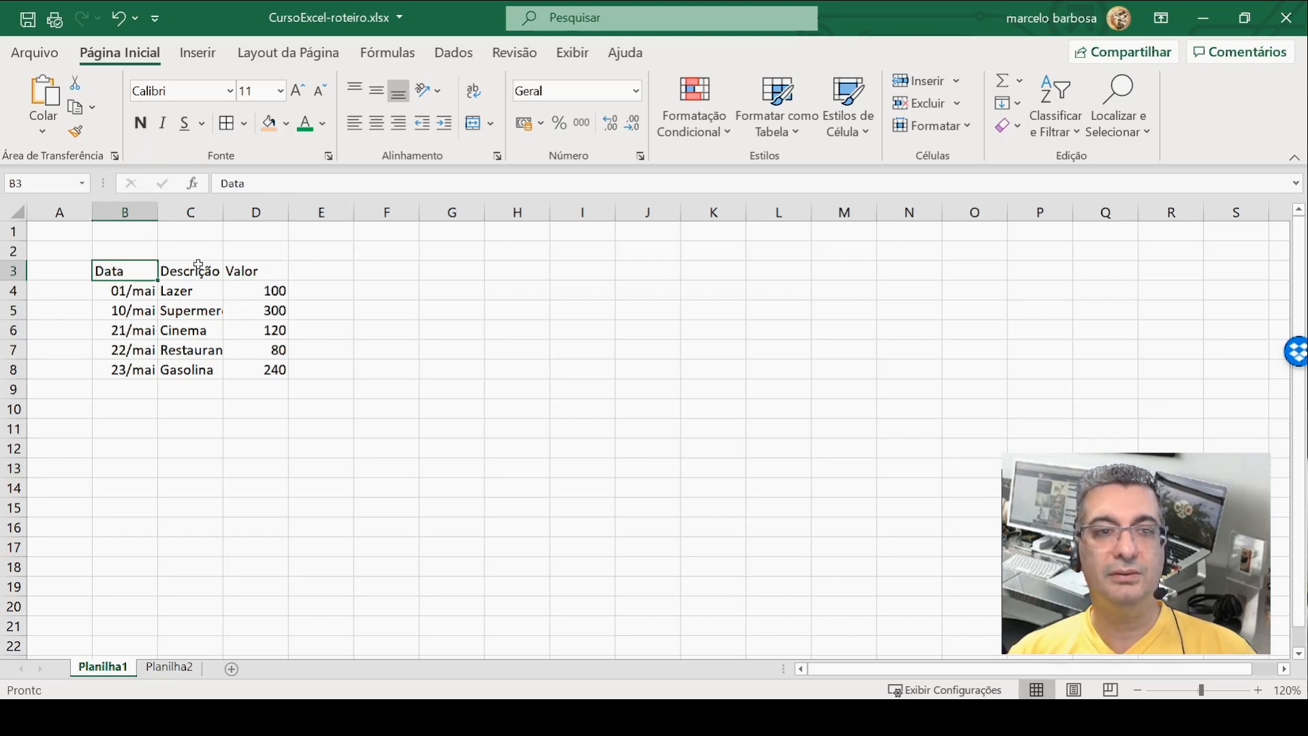
# Step: Apply bold to the heading "Descrição" in cell C3 and remove it again
pyautogui.click(198, 275)
pyautogui.click(141, 124)
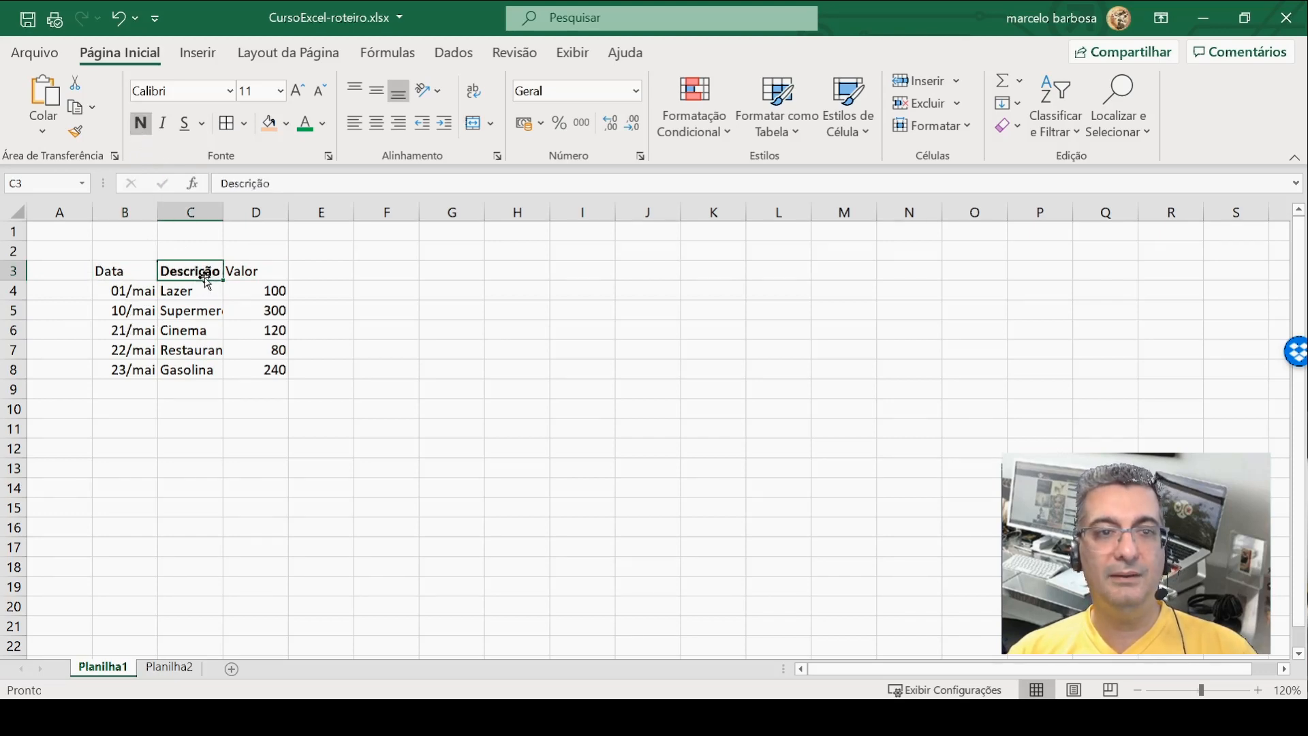
pyautogui.click(141, 128)
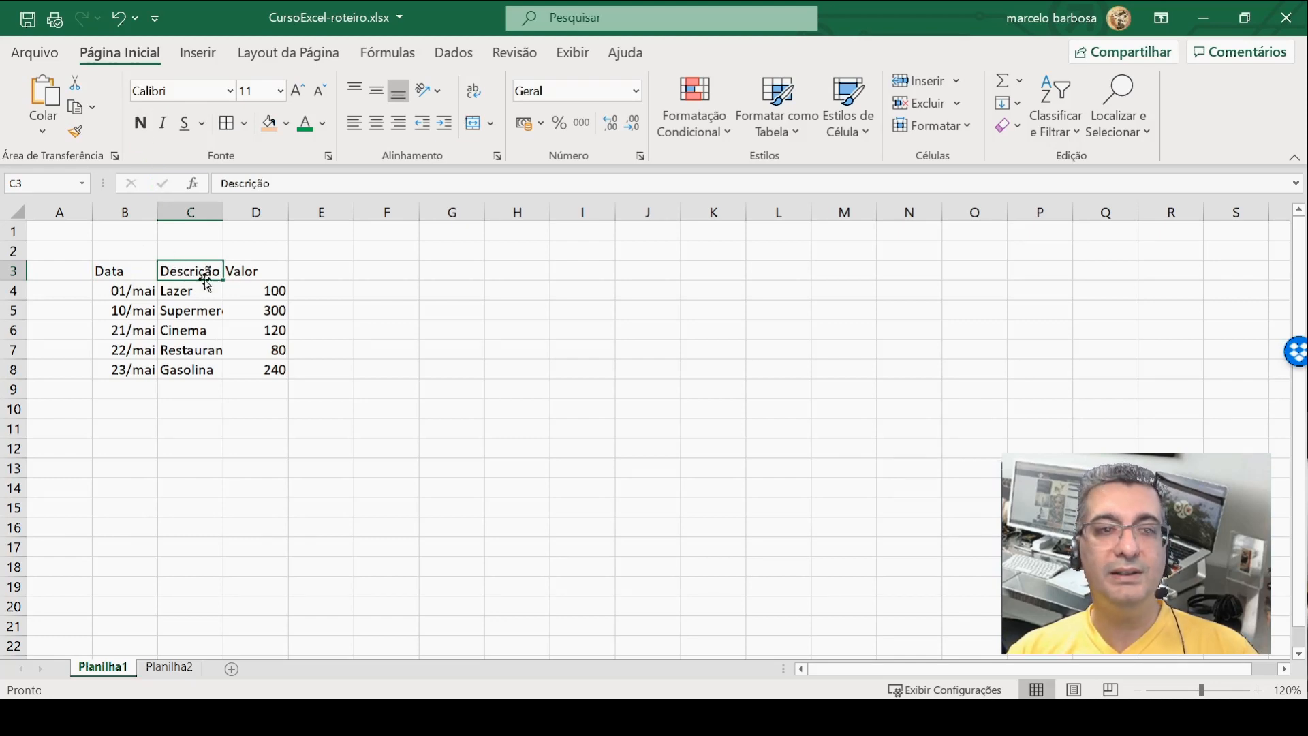
# Step: Apply bold to the three headings in B3:D3 together and check the formatting of each heading cell
pyautogui.click(122, 272)
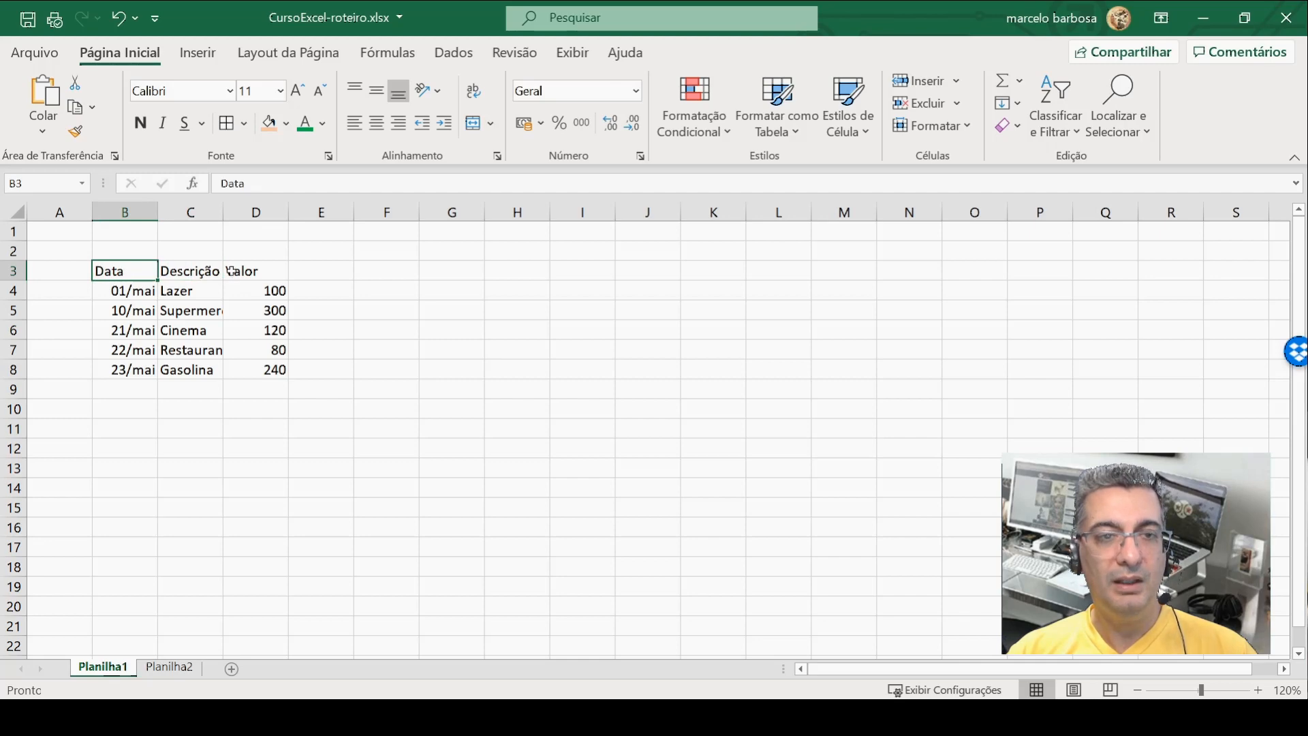
pyautogui.hotkey('shift', 'Right')
pyautogui.hotkey('shift', 'Right')
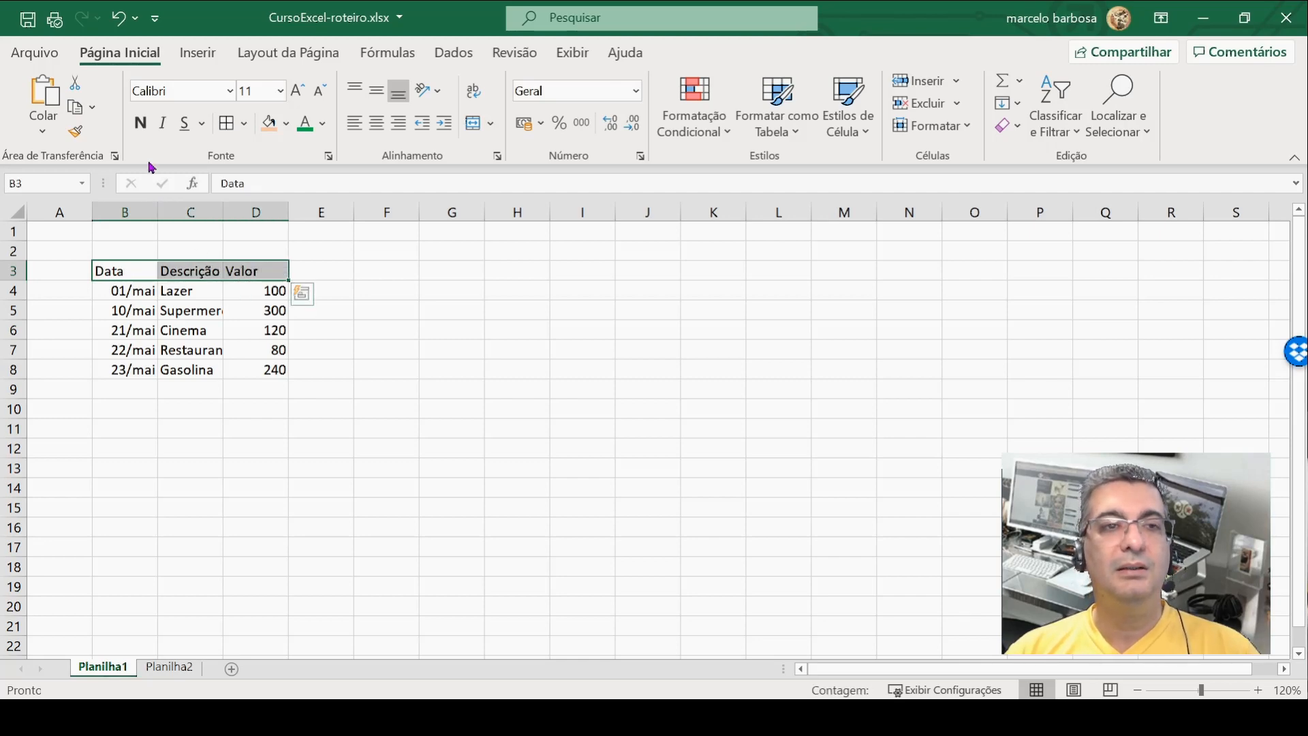
pyautogui.click(141, 123)
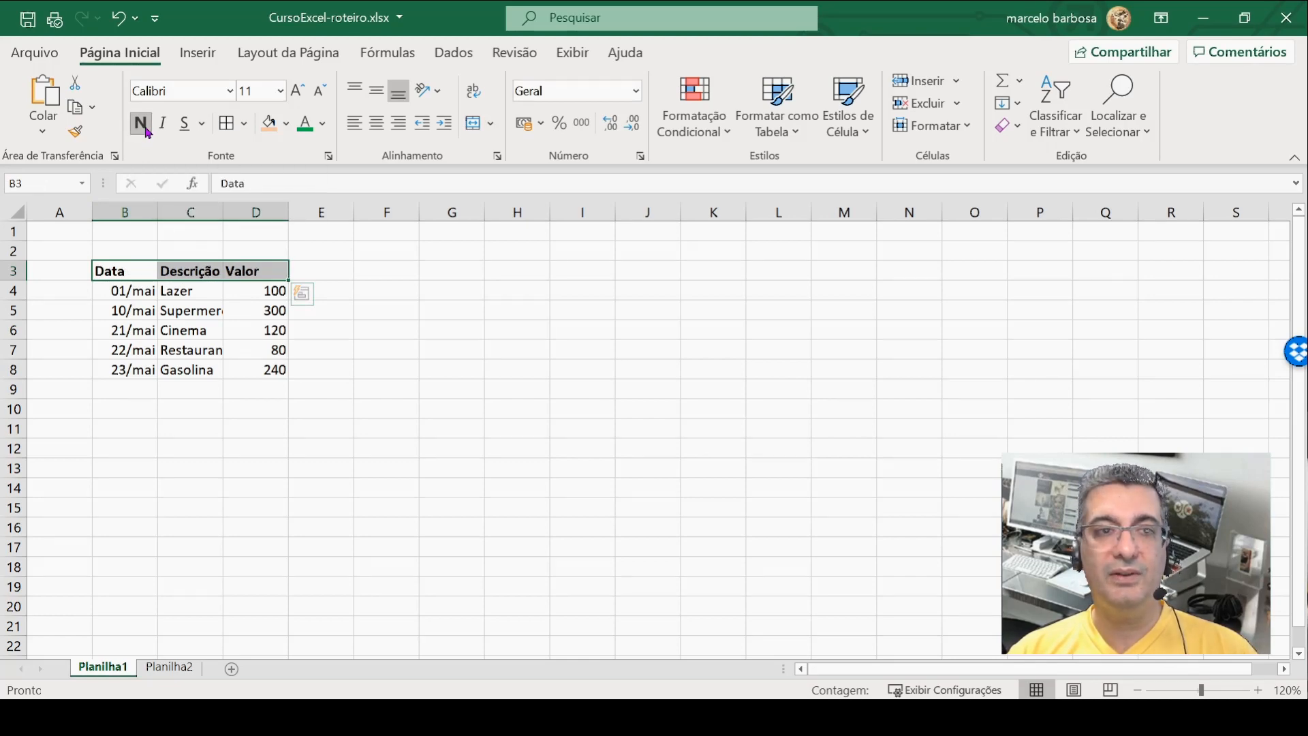
pyautogui.click(128, 292)
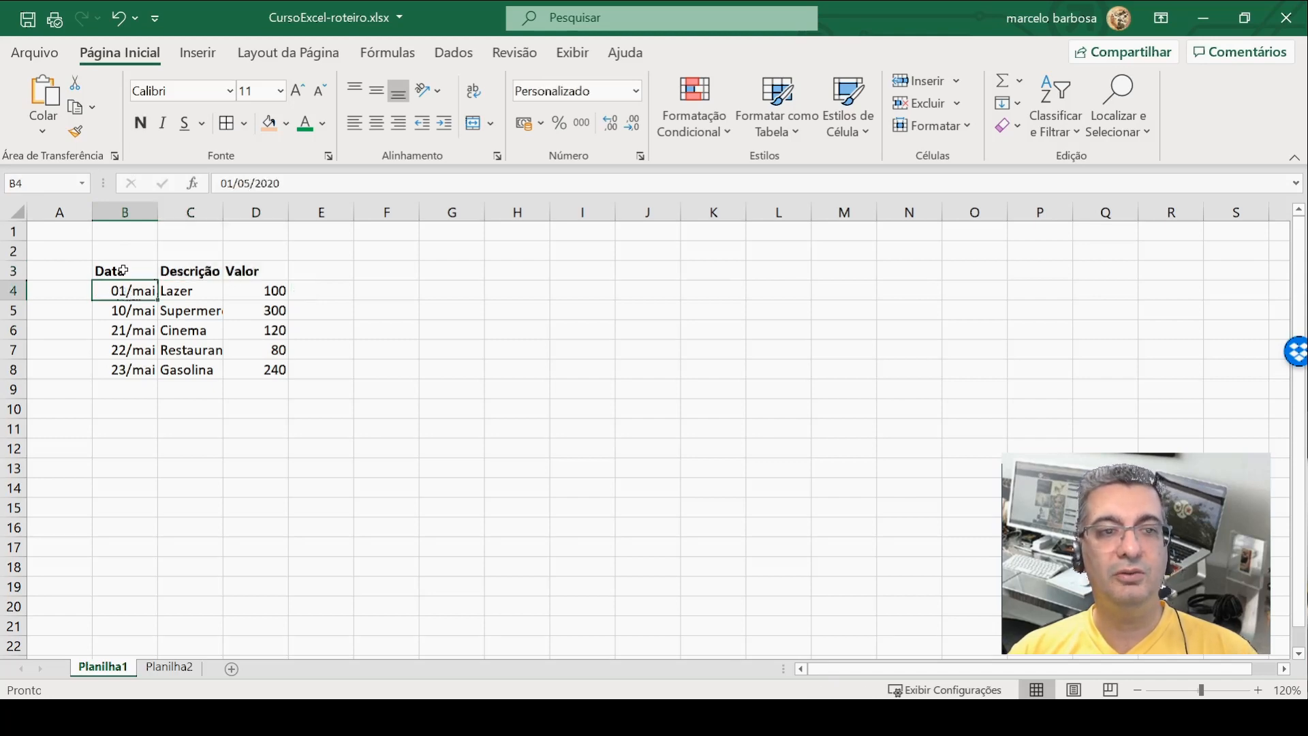
pyautogui.click(125, 270)
pyautogui.click(189, 270)
pyautogui.click(242, 273)
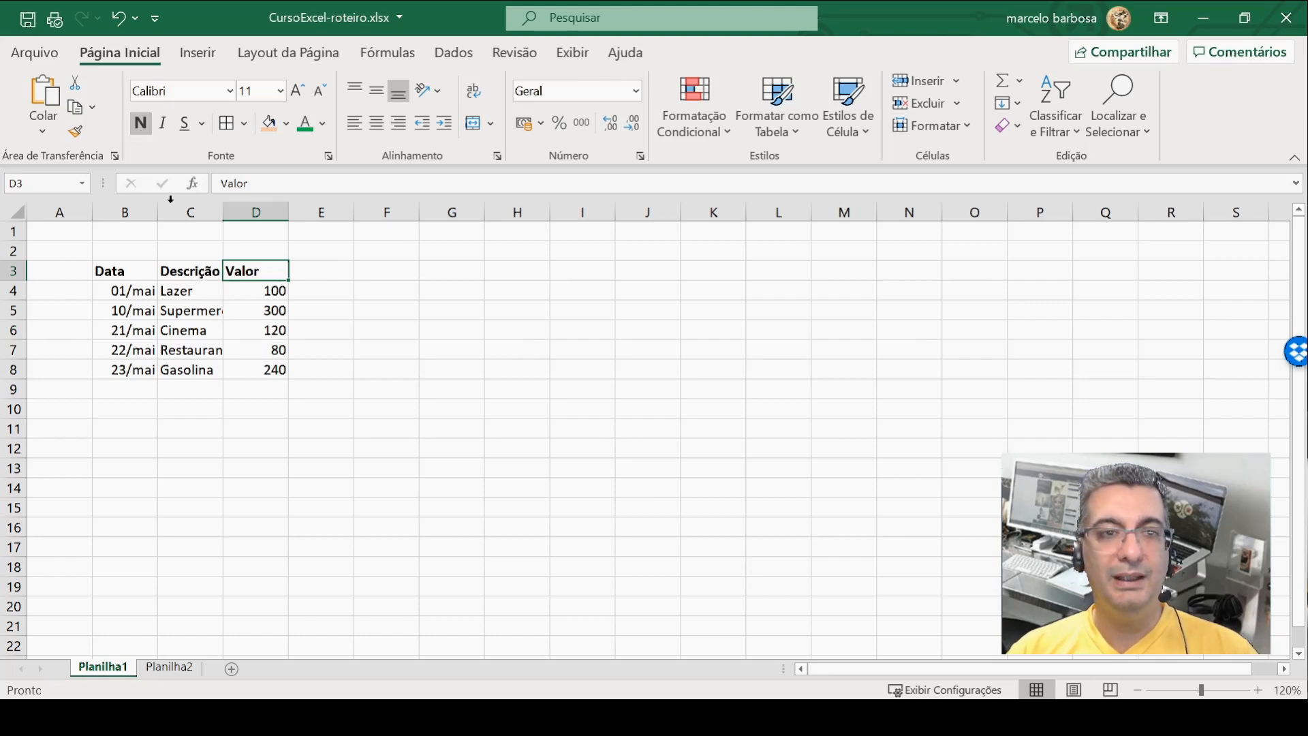
# Step: Turn bold off for the heading "Data" in cell B3 and turn it back on
pyautogui.click(201, 275)
pyautogui.press('Right')
pyautogui.press('Left')
pyautogui.press('Left')
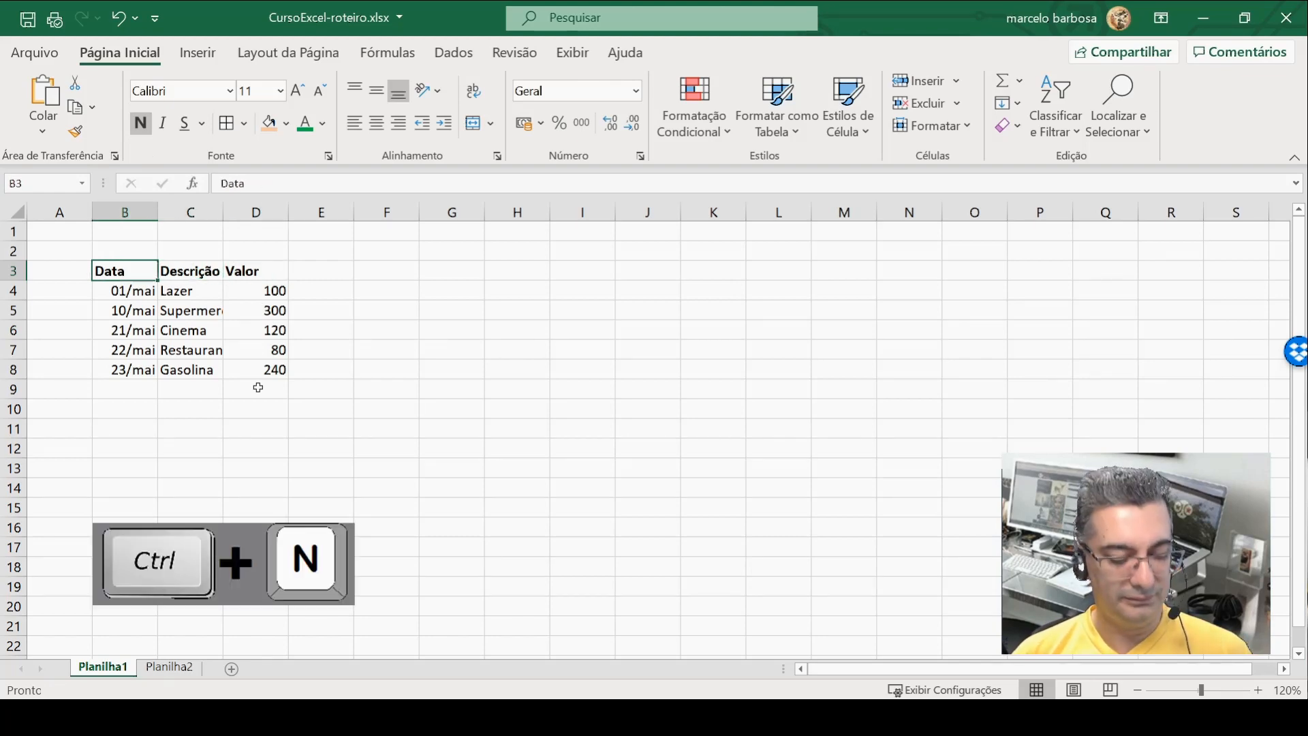
pyautogui.hotkey('ctrl', 'n')
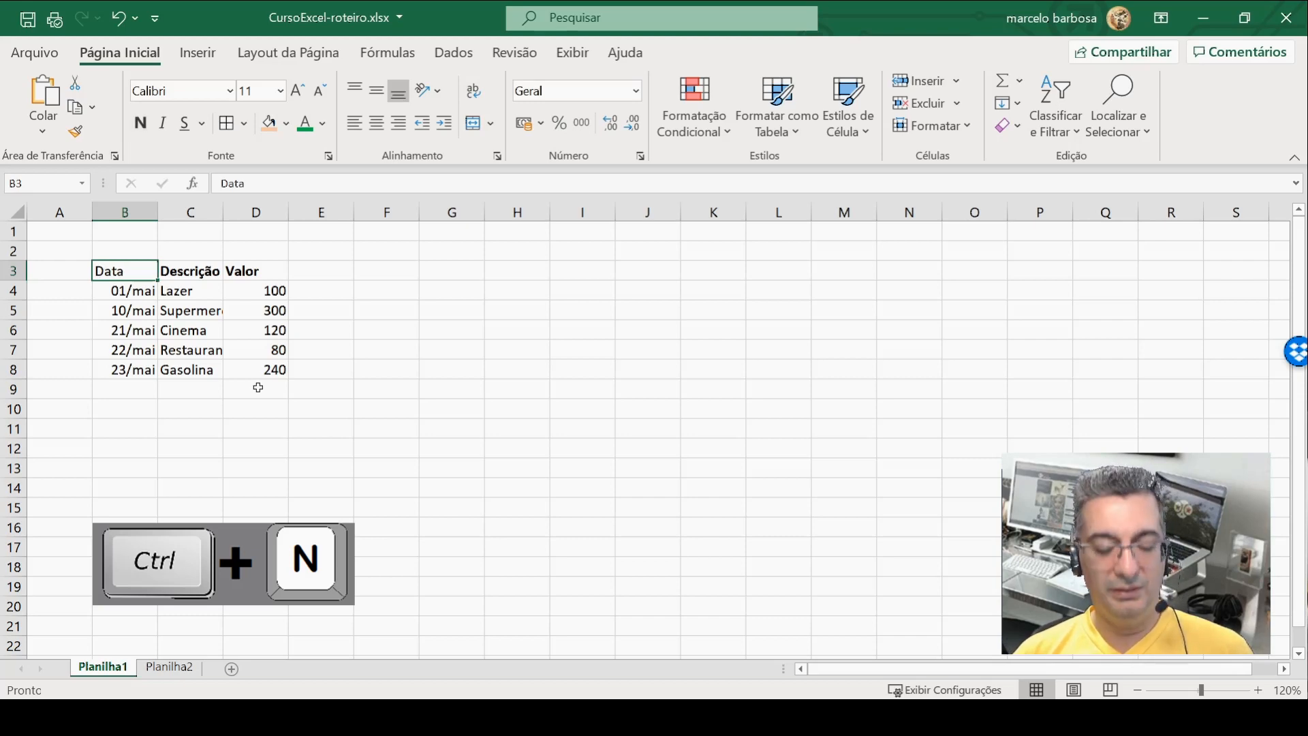
pyautogui.hotkey('ctrl', 'n')
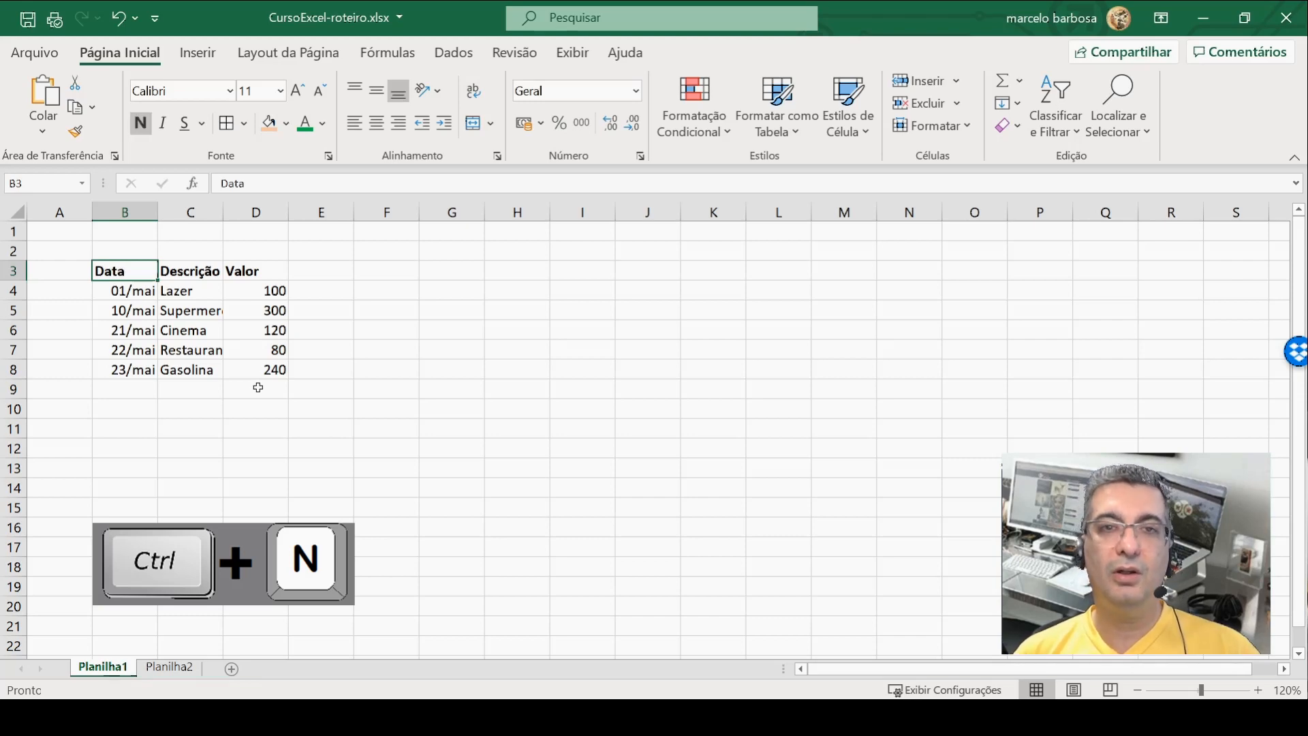
# Step: Apply bold to "Lazer" in cell C4 and remove it again
pyautogui.press('Right')
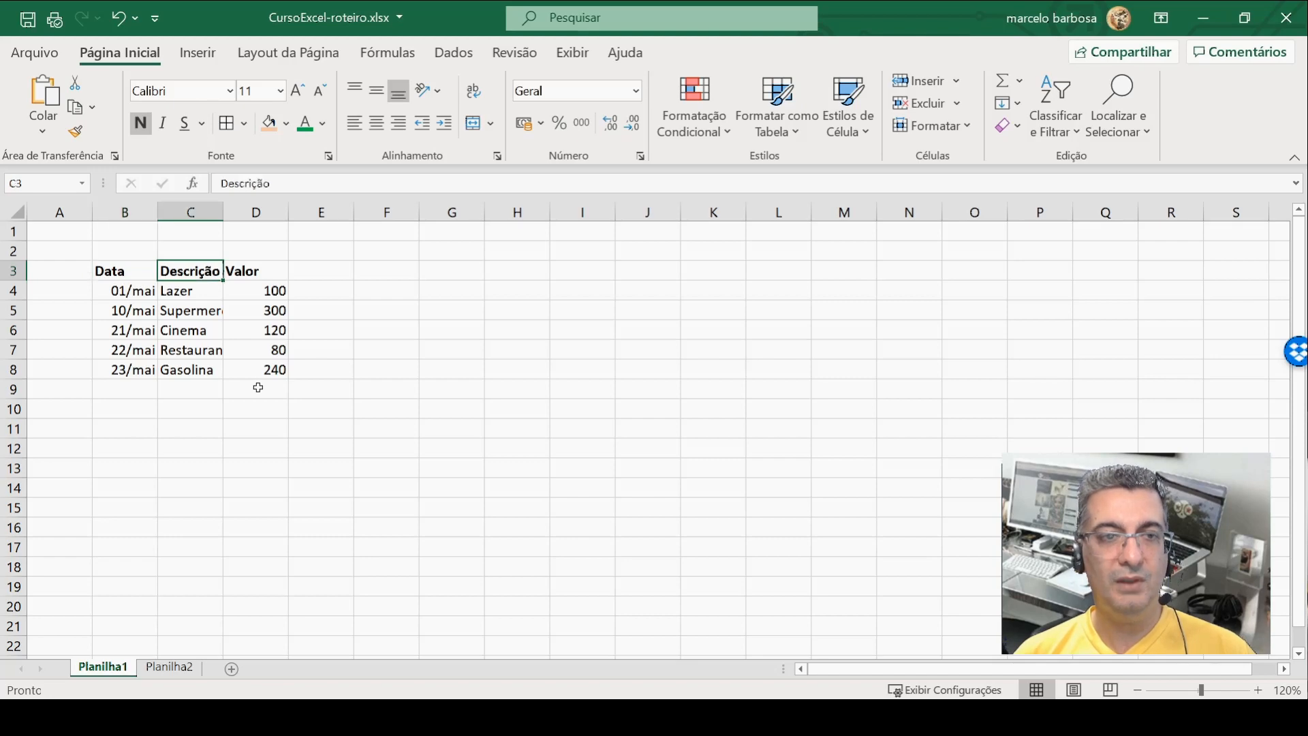
pyautogui.press('Down')
pyautogui.hotkey('ctrl', 'n')
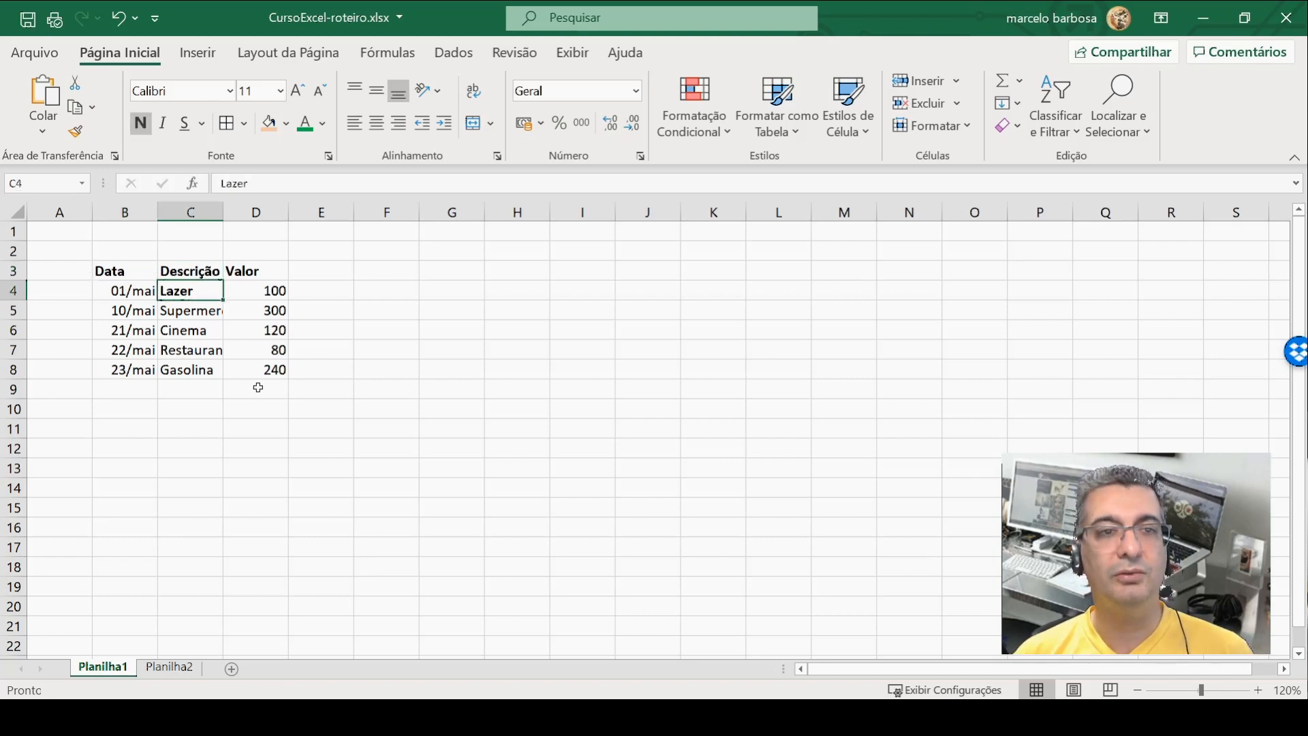
pyautogui.hotkey('ctrl', 'n')
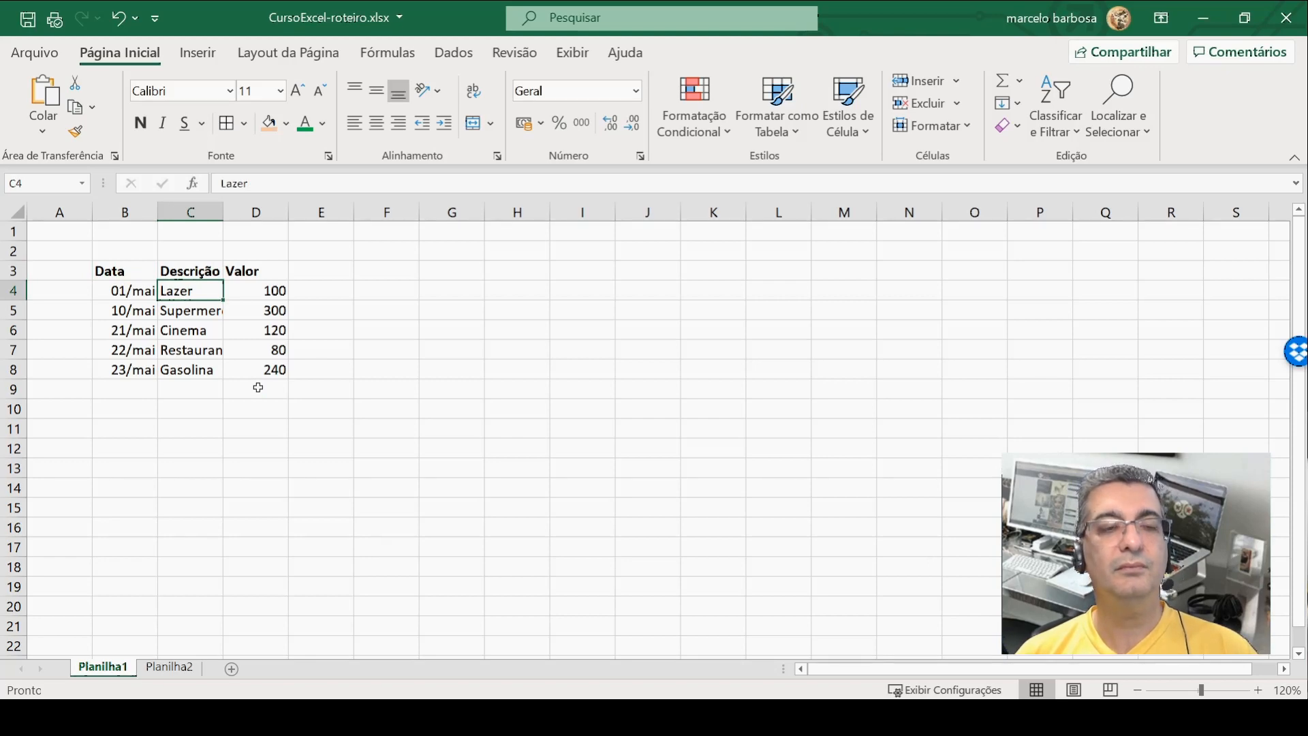
pyautogui.press('Down')
pyautogui.press('Down')
pyautogui.press('Down')
pyautogui.press('Down')
pyautogui.press('Down')
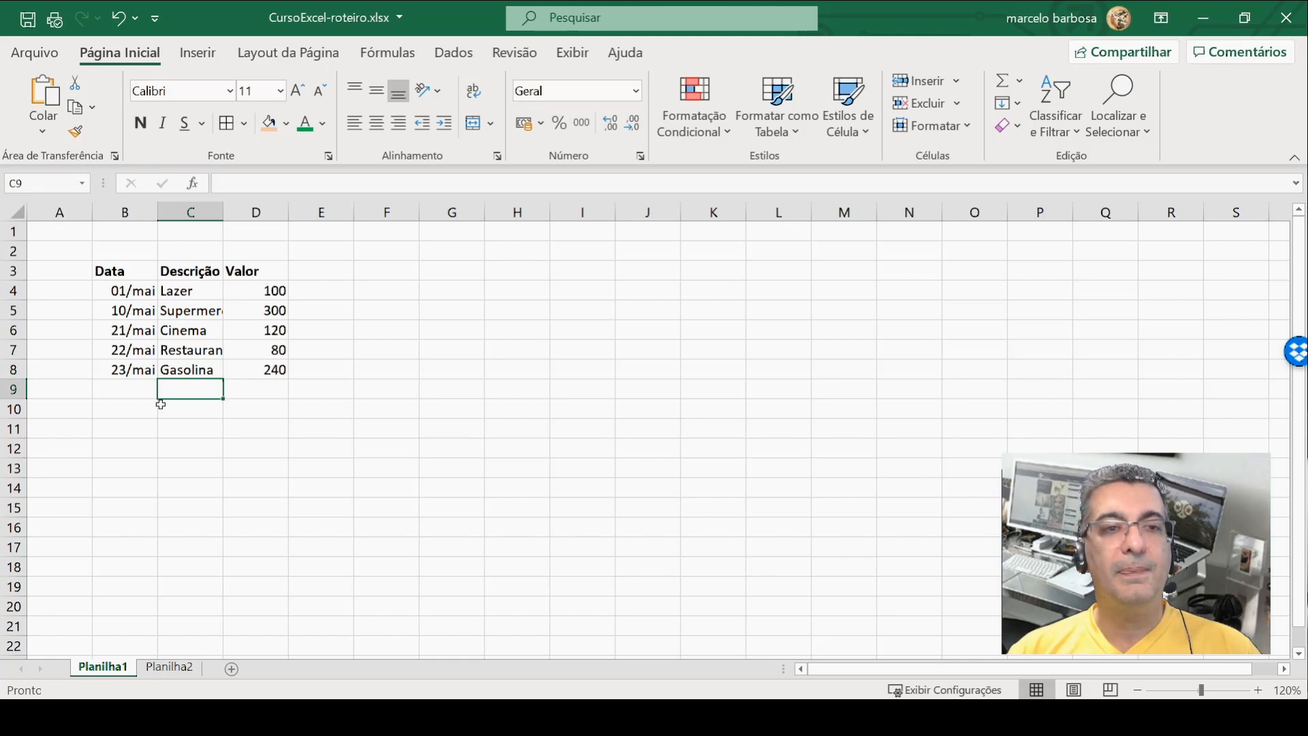
# Step: Extend the description in cell C4 to "Lazer (teatro)" while keeping its existing text
pyautogui.click(186, 292)
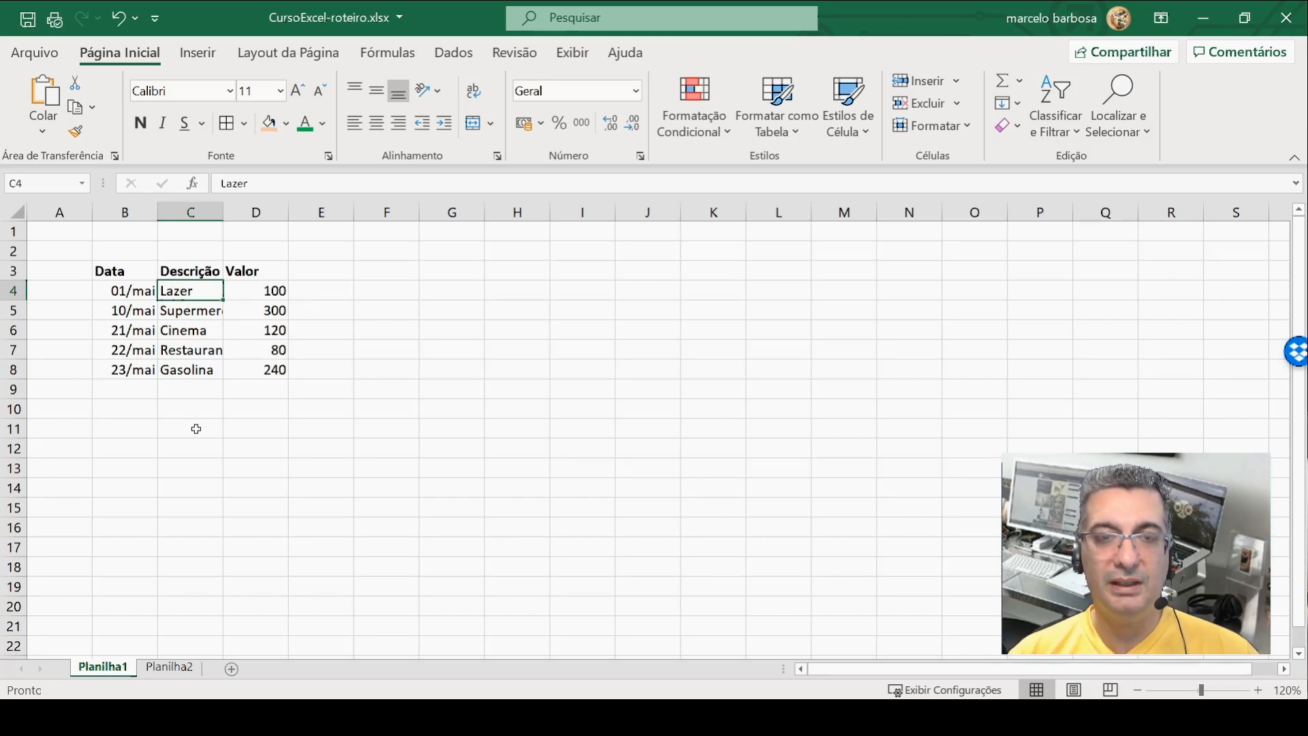
pyautogui.press('F2')
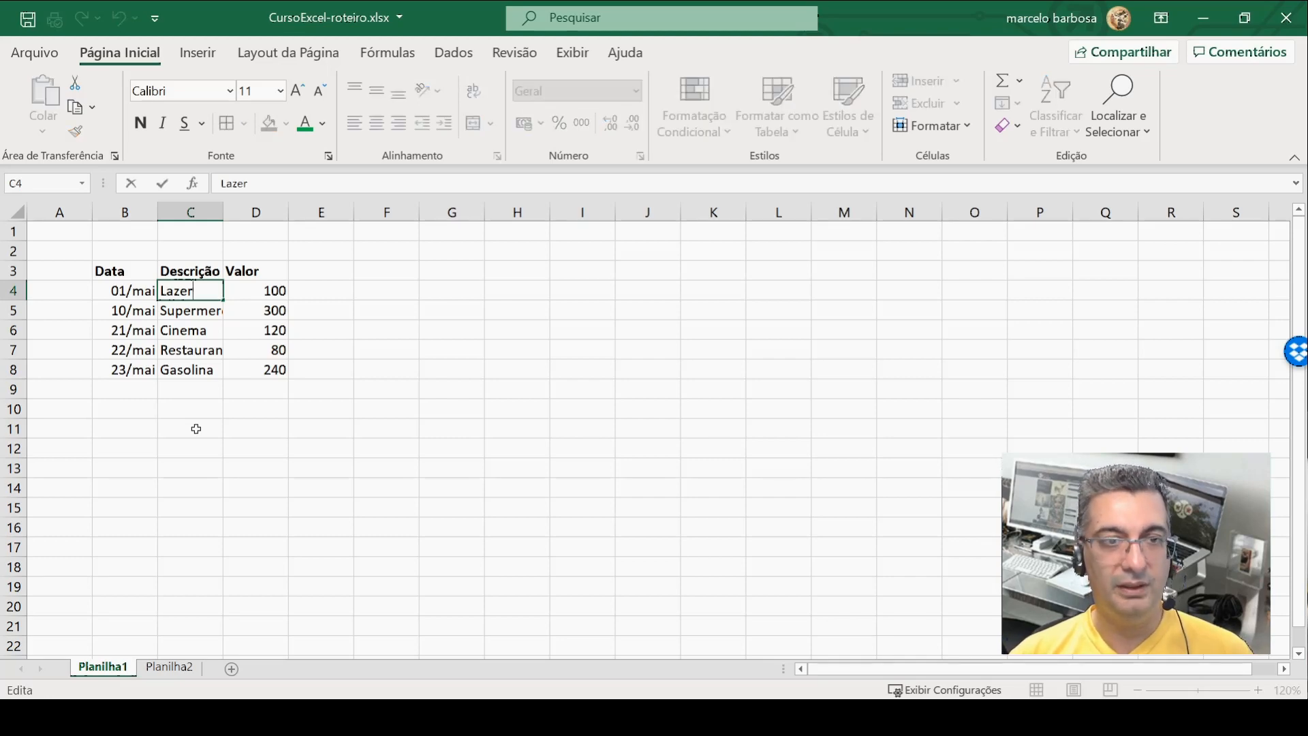
pyautogui.write('(')
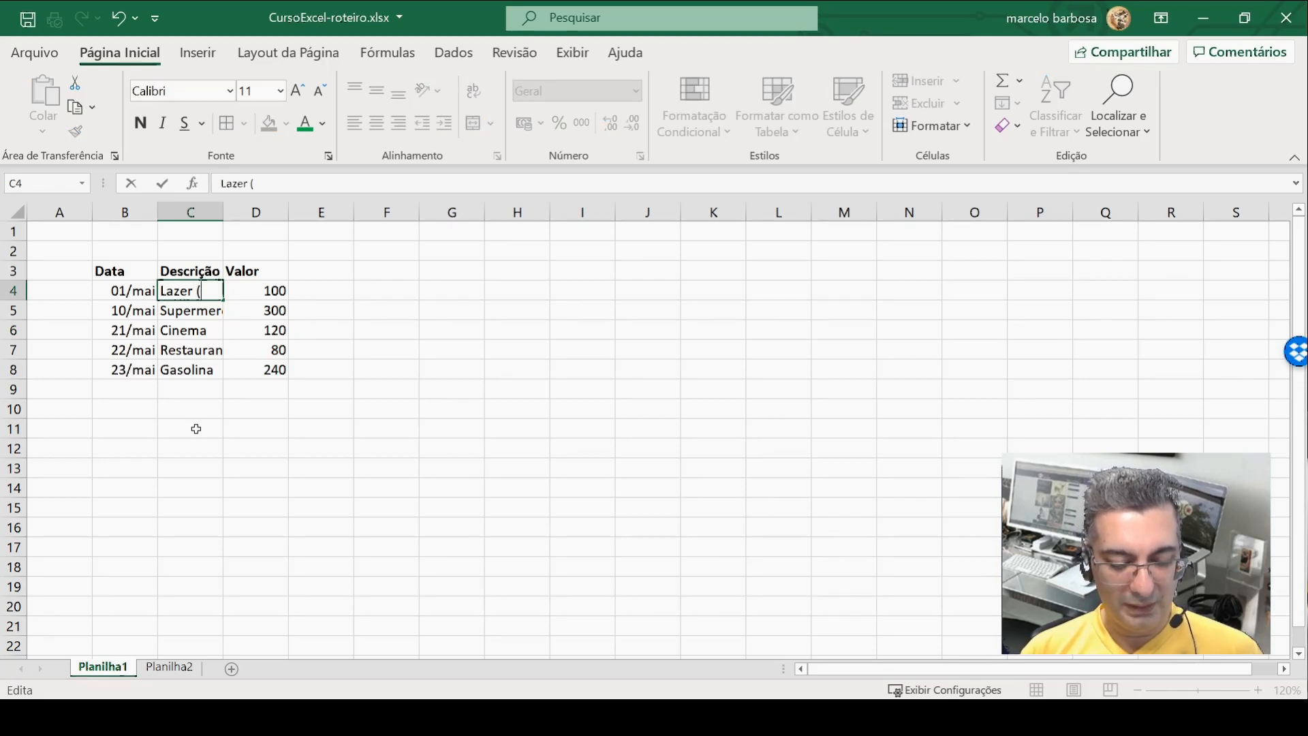
pyautogui.write('teatro')
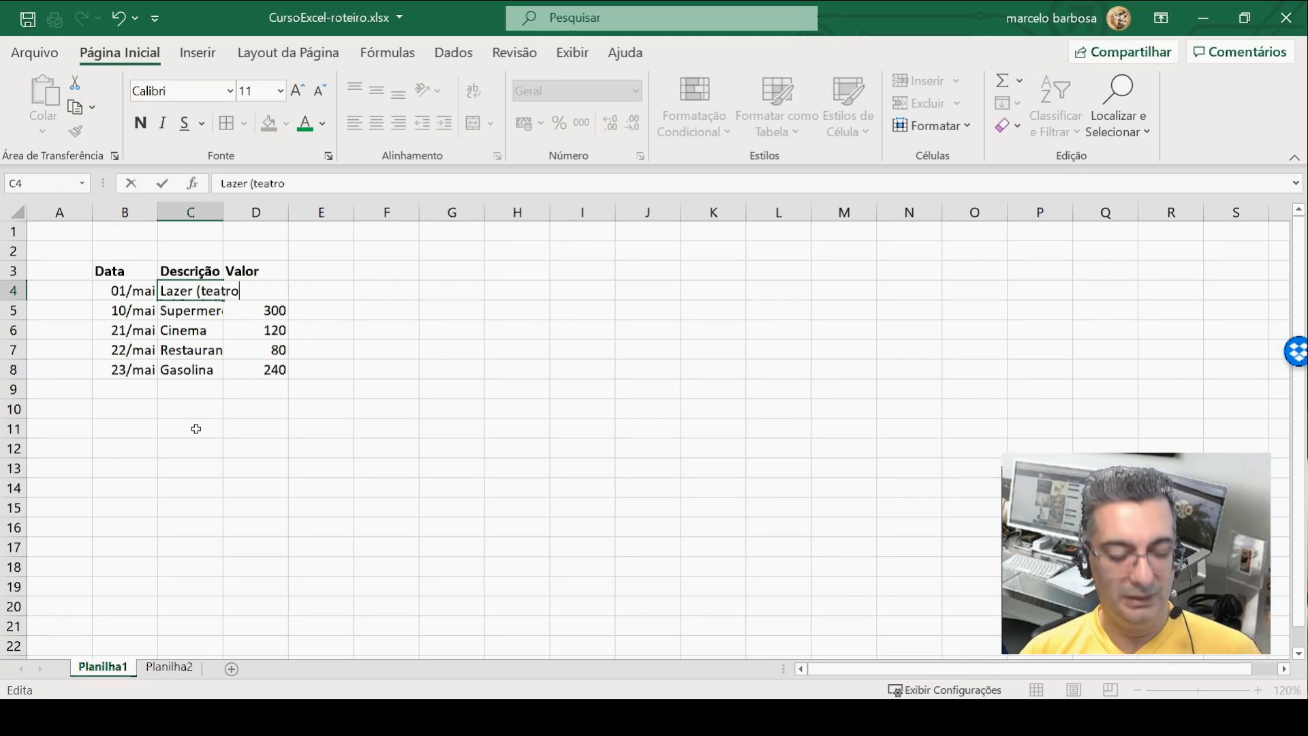
pyautogui.write(')')
pyautogui.press('Return')
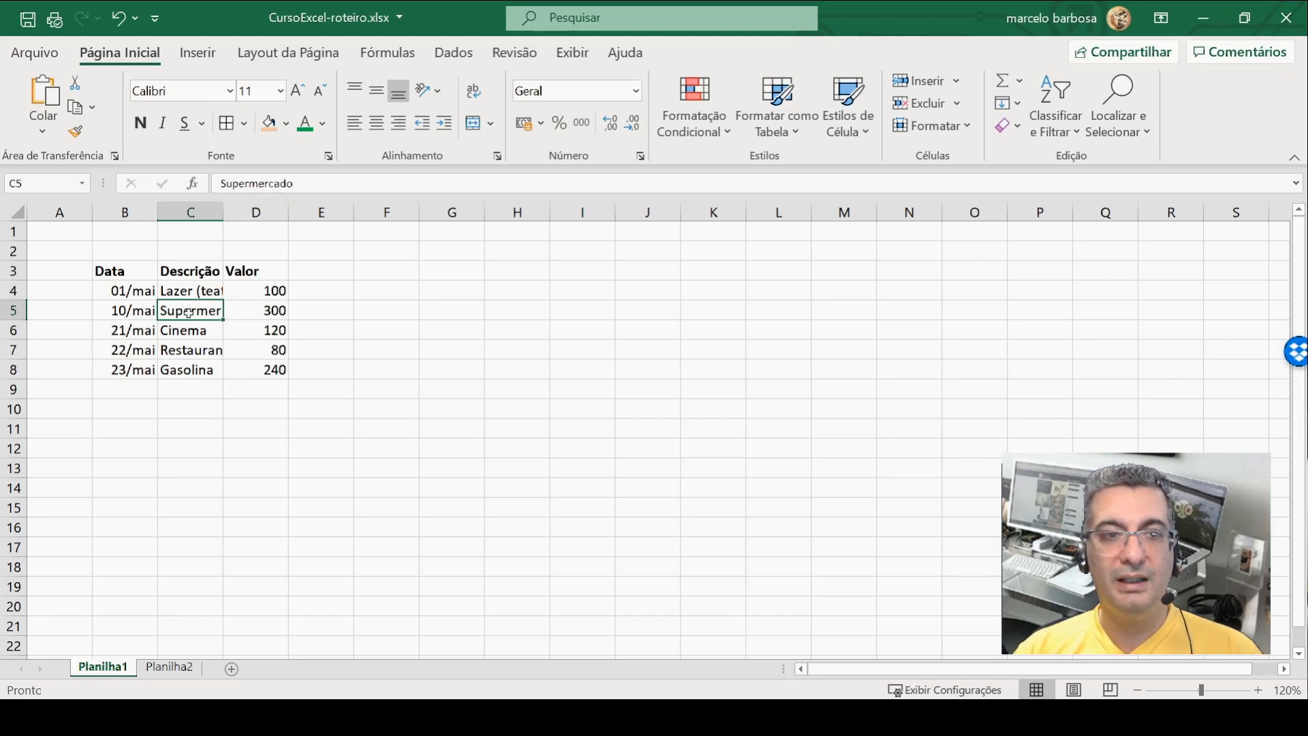
# Step: Extend the description in cell C5 to "Supermercado (hiermercado xyz)"
pyautogui.press('F2')
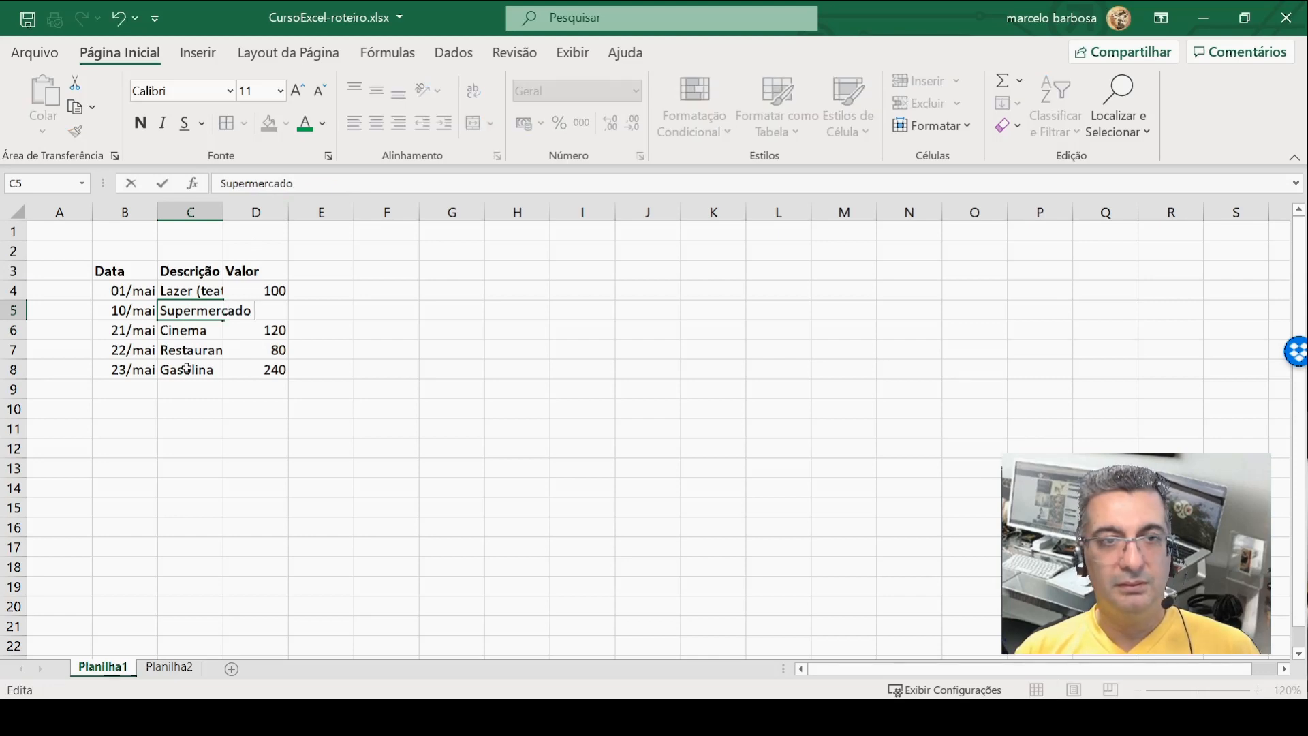
pyautogui.write('(')
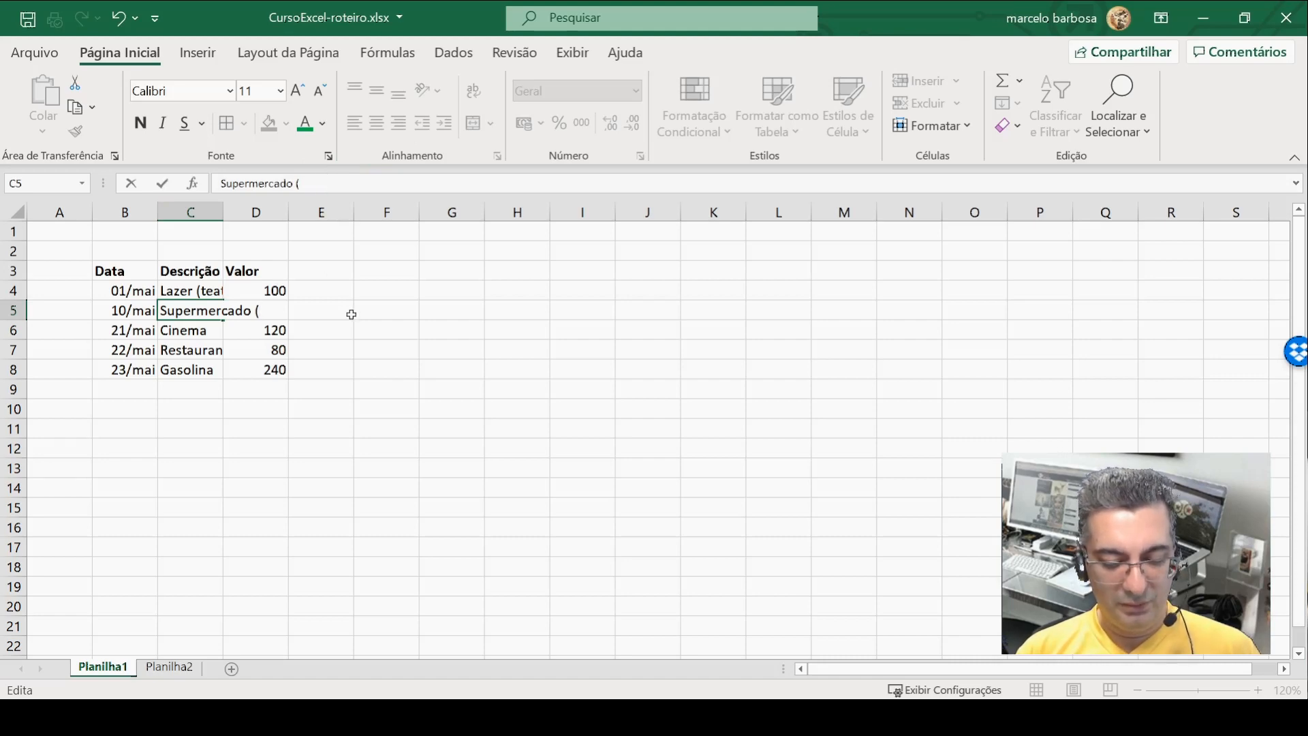
pyautogui.write('hiermercad')
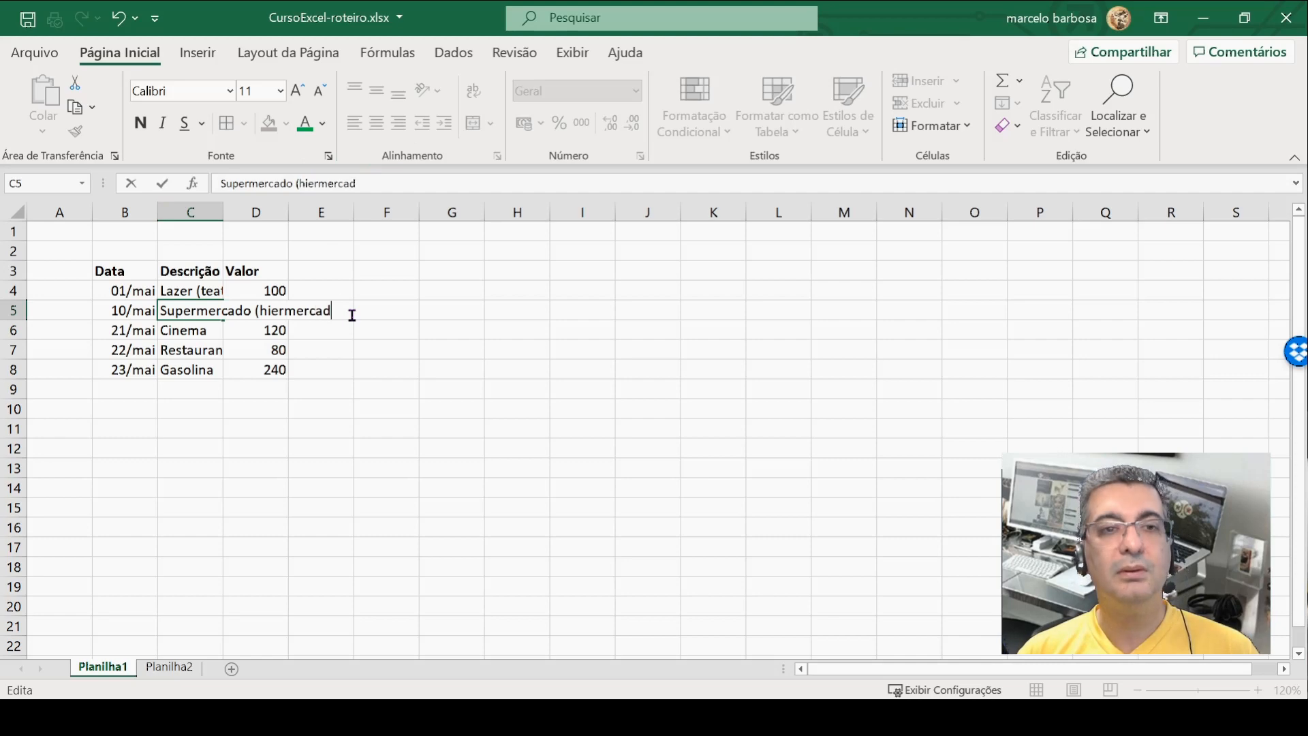
pyautogui.write('o xyz)')
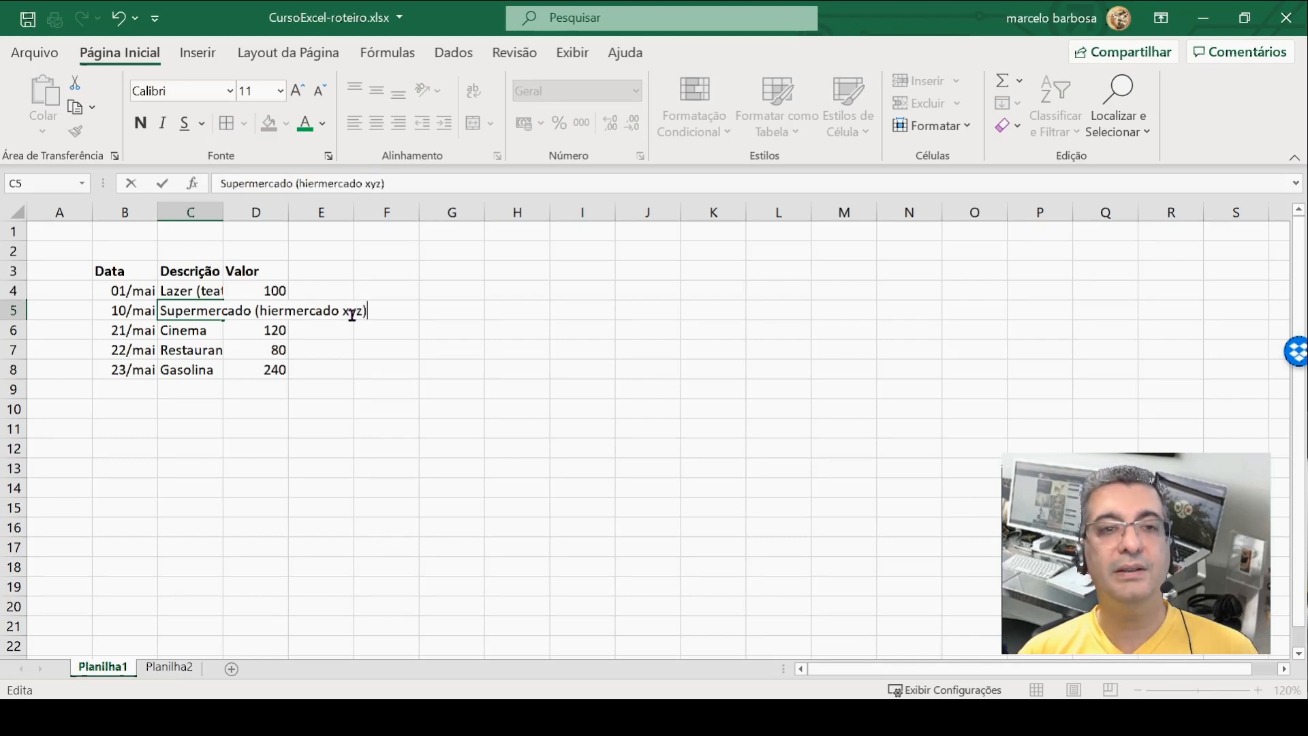
pyautogui.press('Return')
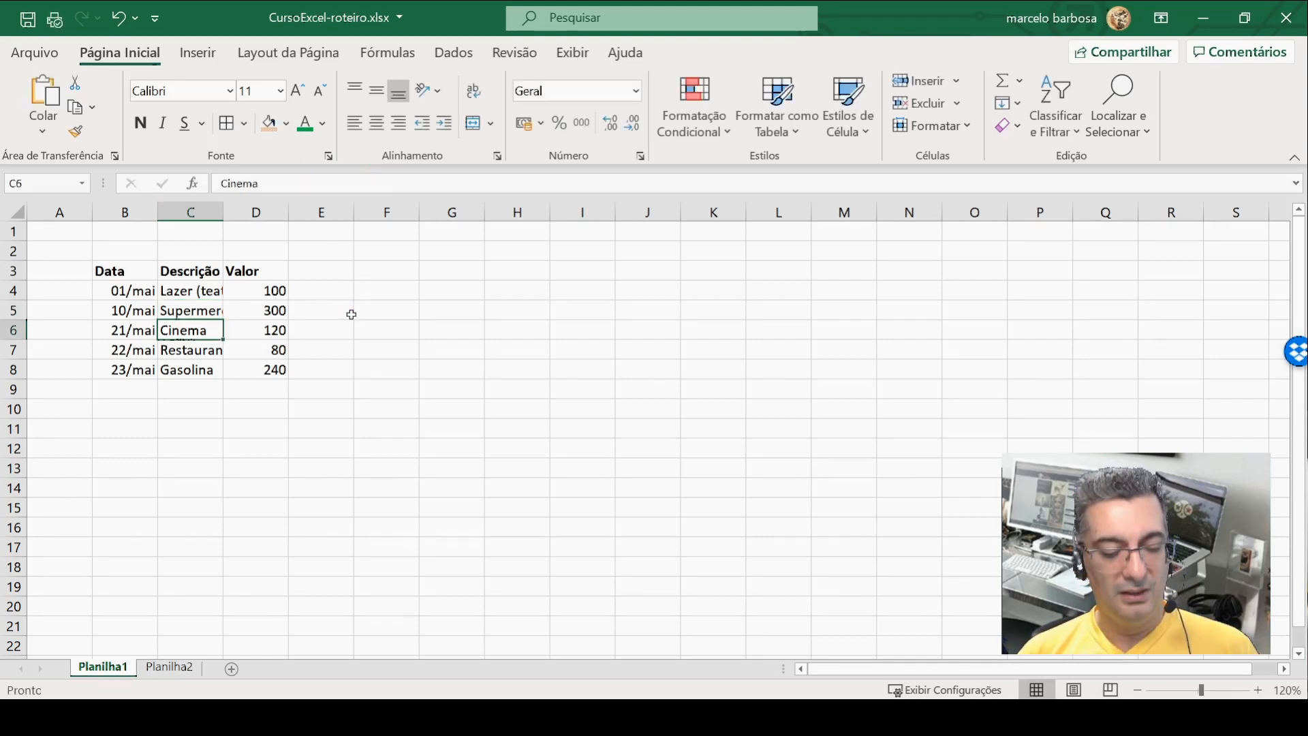
pyautogui.press('F2')
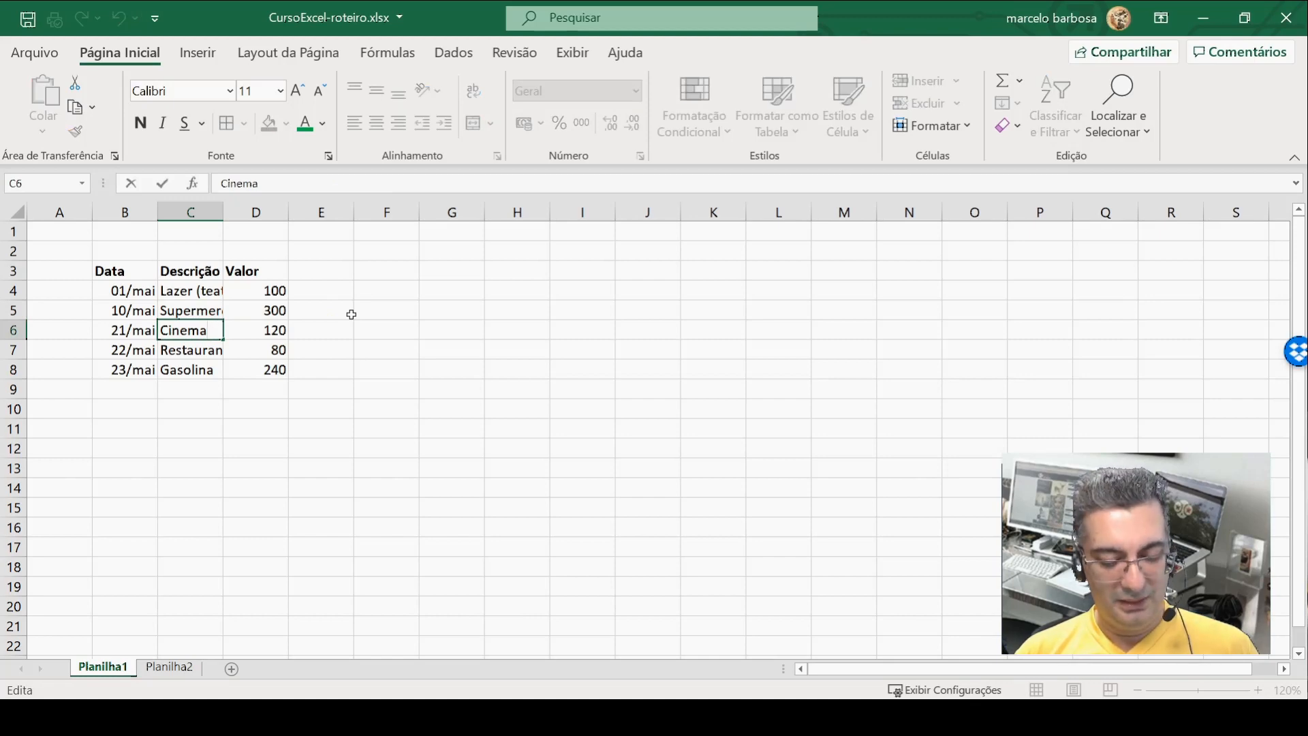
pyautogui.write('(')
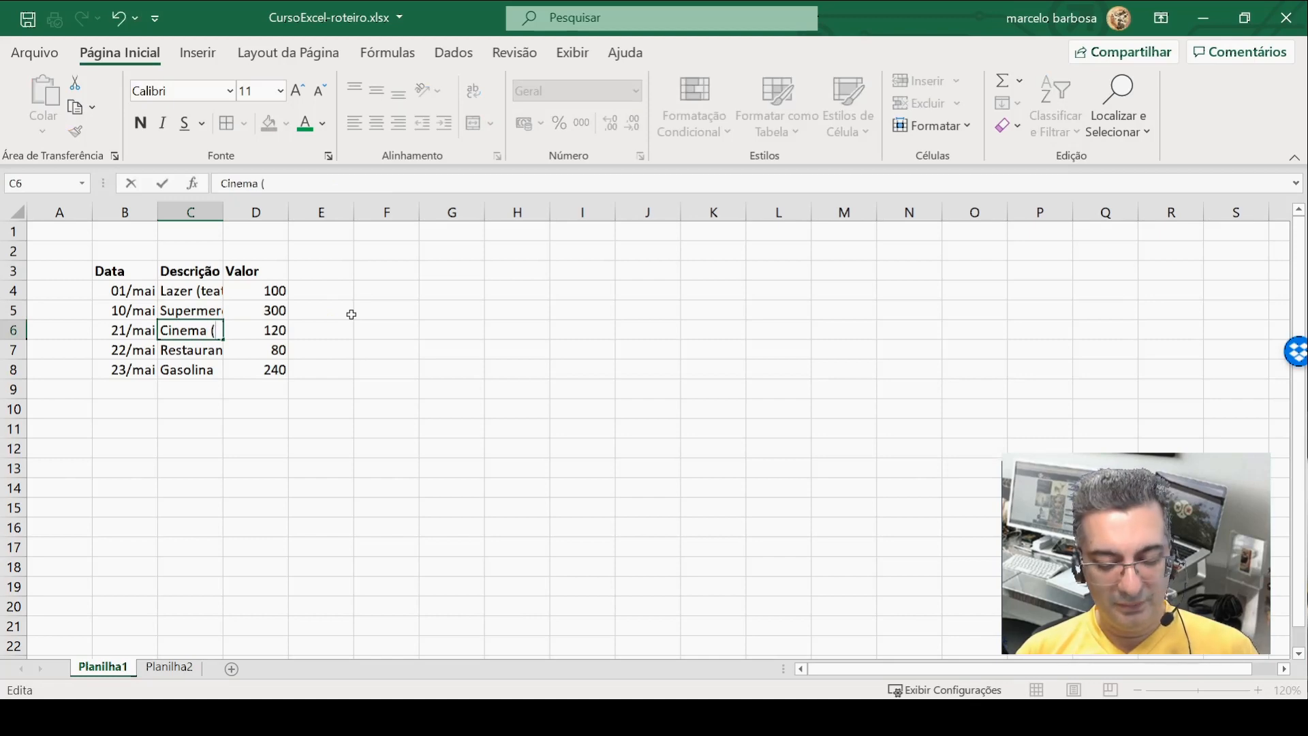
pyautogui.write('cine ssss')
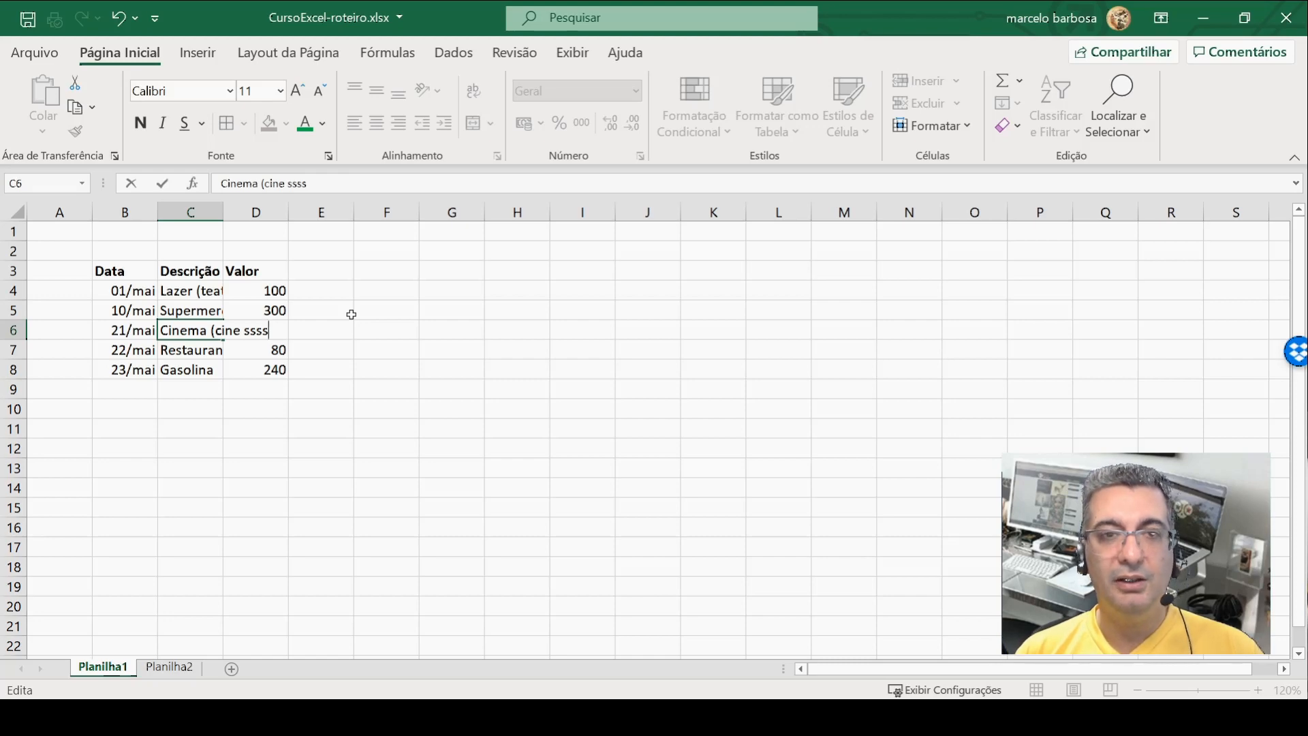
pyautogui.press('Escape')
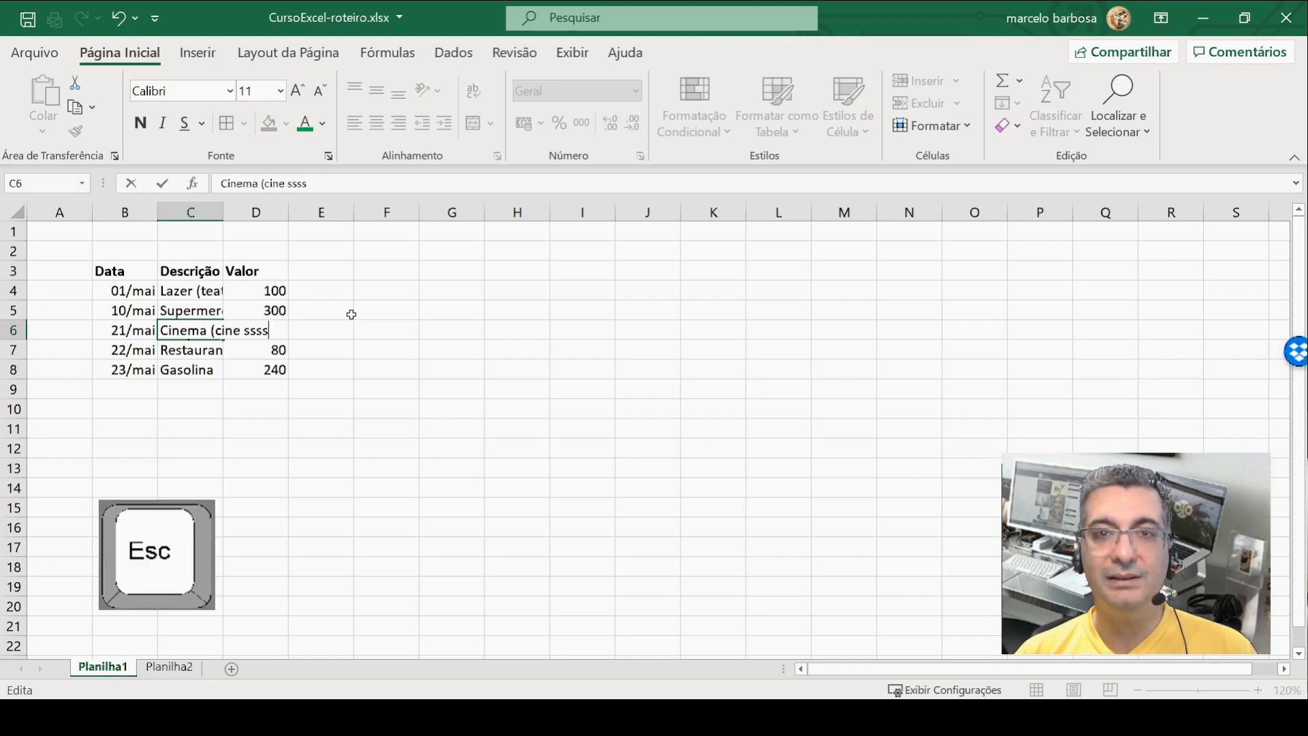
pyautogui.press('Escape')
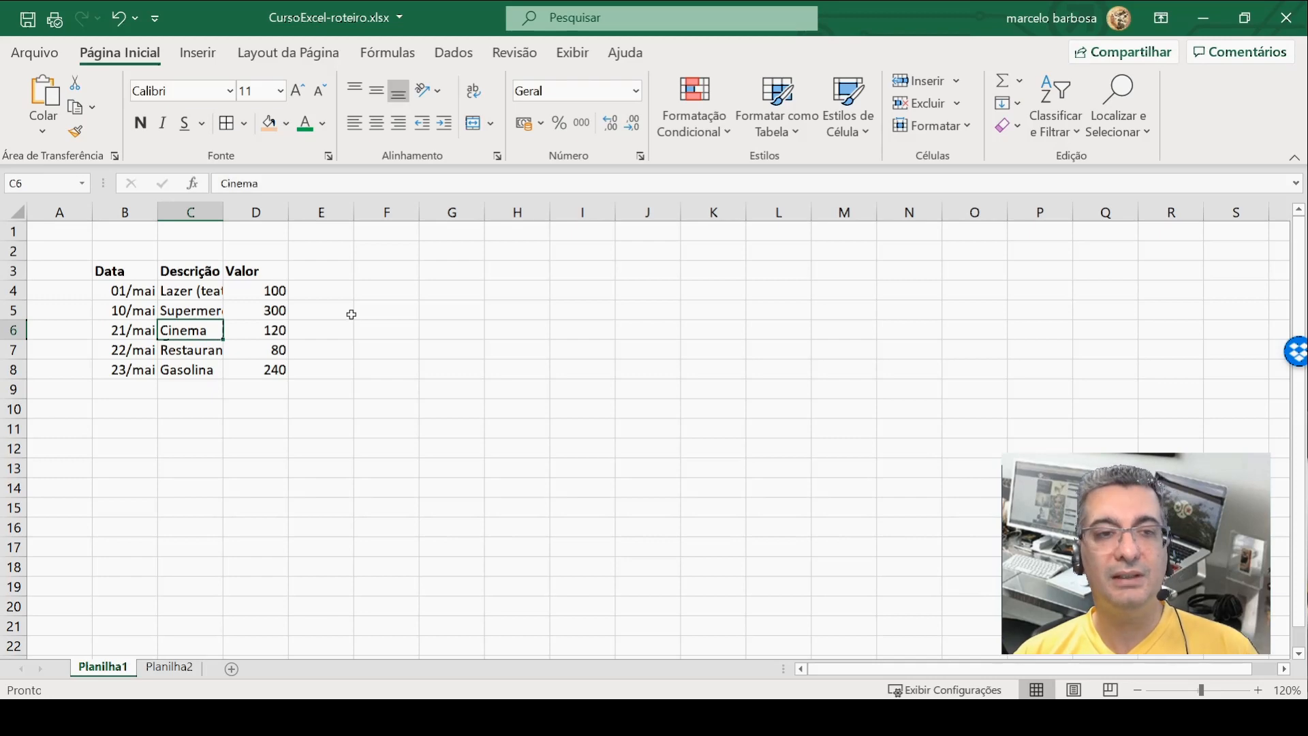
# Step: Extend the description in cell C6 to "Cinema (cine dfdfdfdf)"
pyautogui.press('F2')
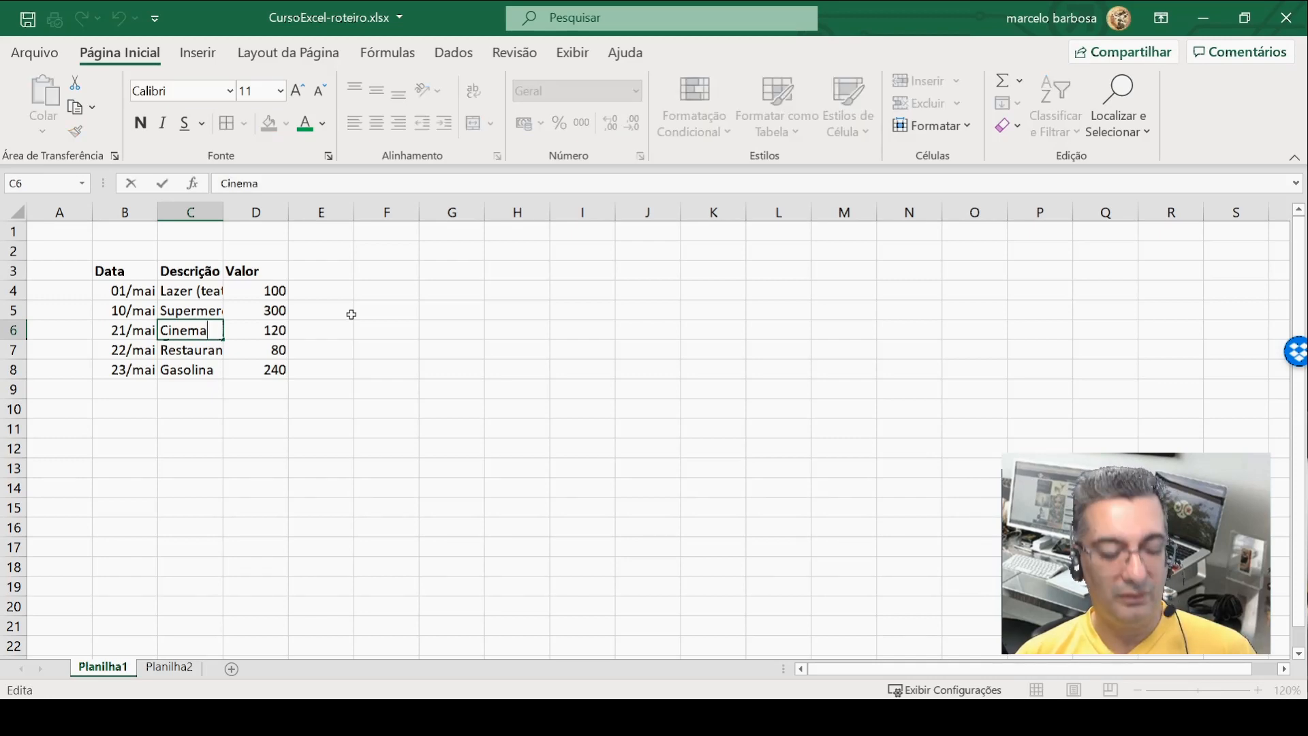
pyautogui.write('(cine')
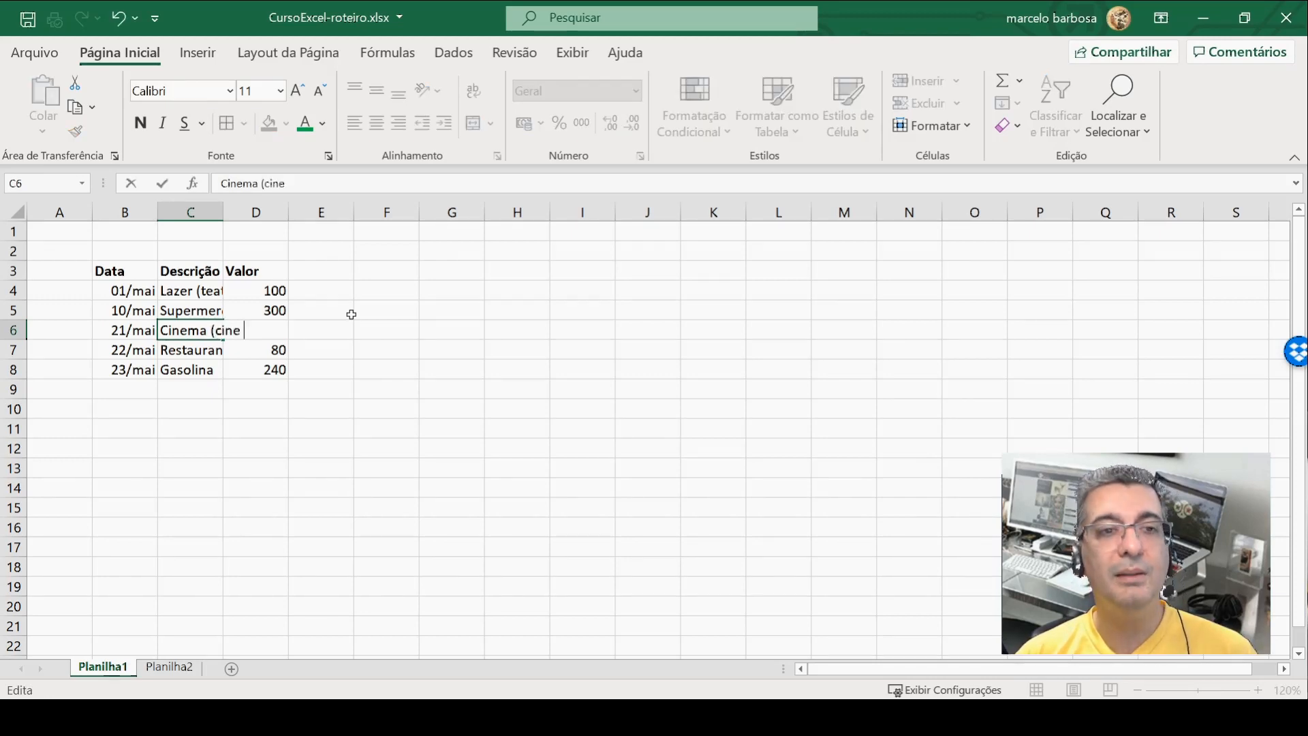
pyautogui.write(' dfdfdfdf)')
pyautogui.press('Return')
# Step: Extend the descriptions in C7 to "Restaurante (abs food)" and in C8 to "Gasolina (posto jjj)"
pyautogui.press('F2')
pyautogui.write('(')
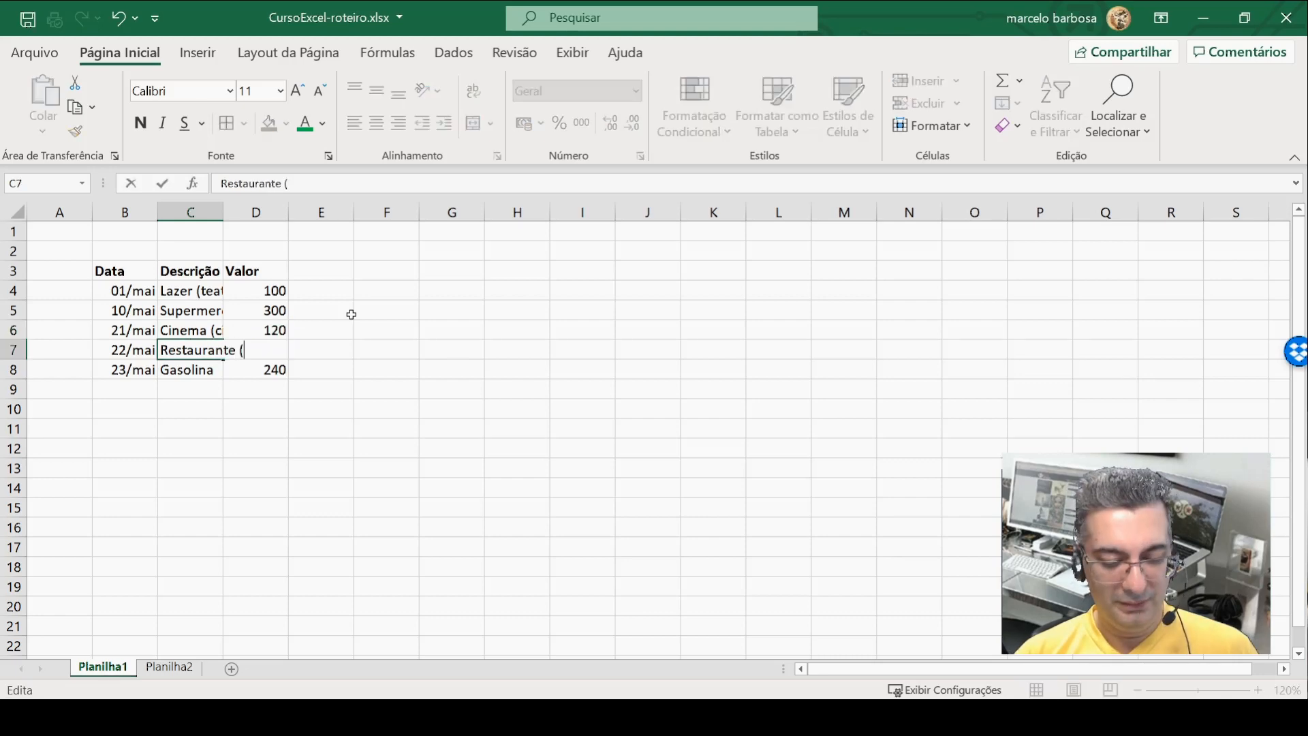
pyautogui.write('abc food)')
pyautogui.press('Return')
pyautogui.press('F2')
pyautogui.write('(po')
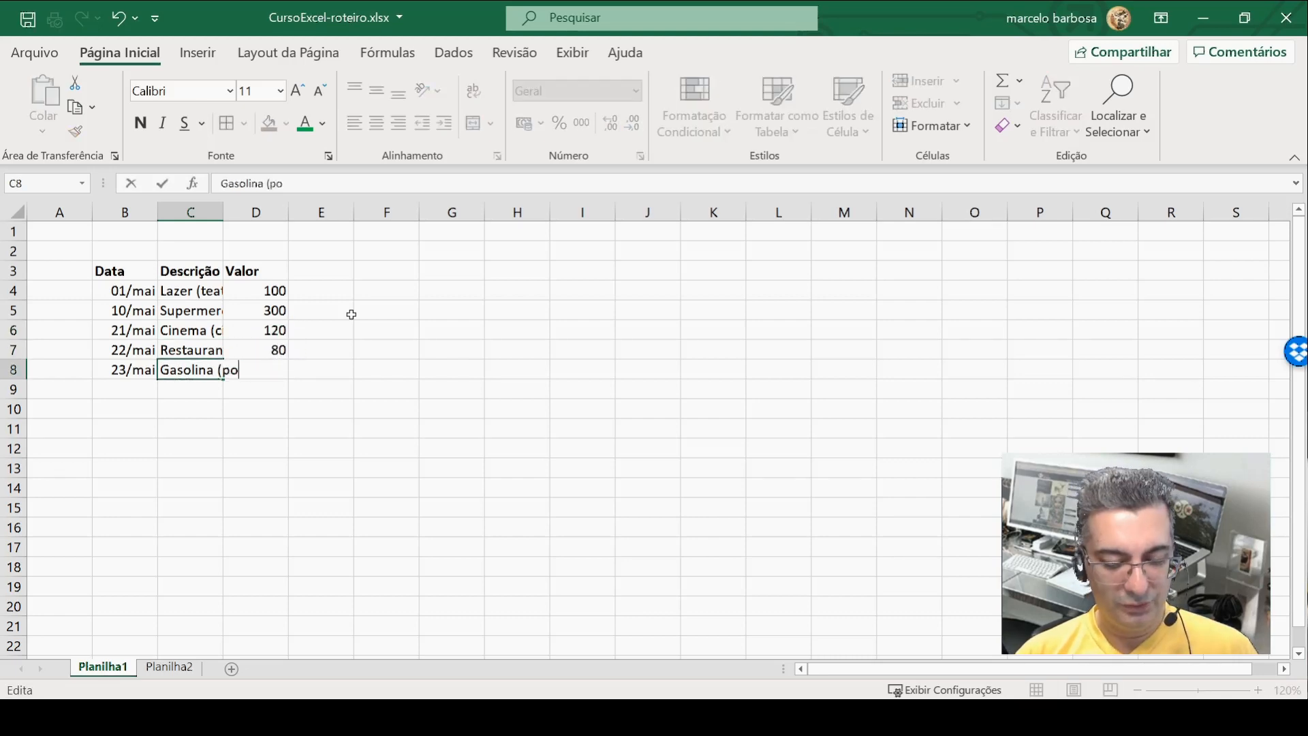
pyautogui.write('sto jjj)')
pyautogui.press('Return')
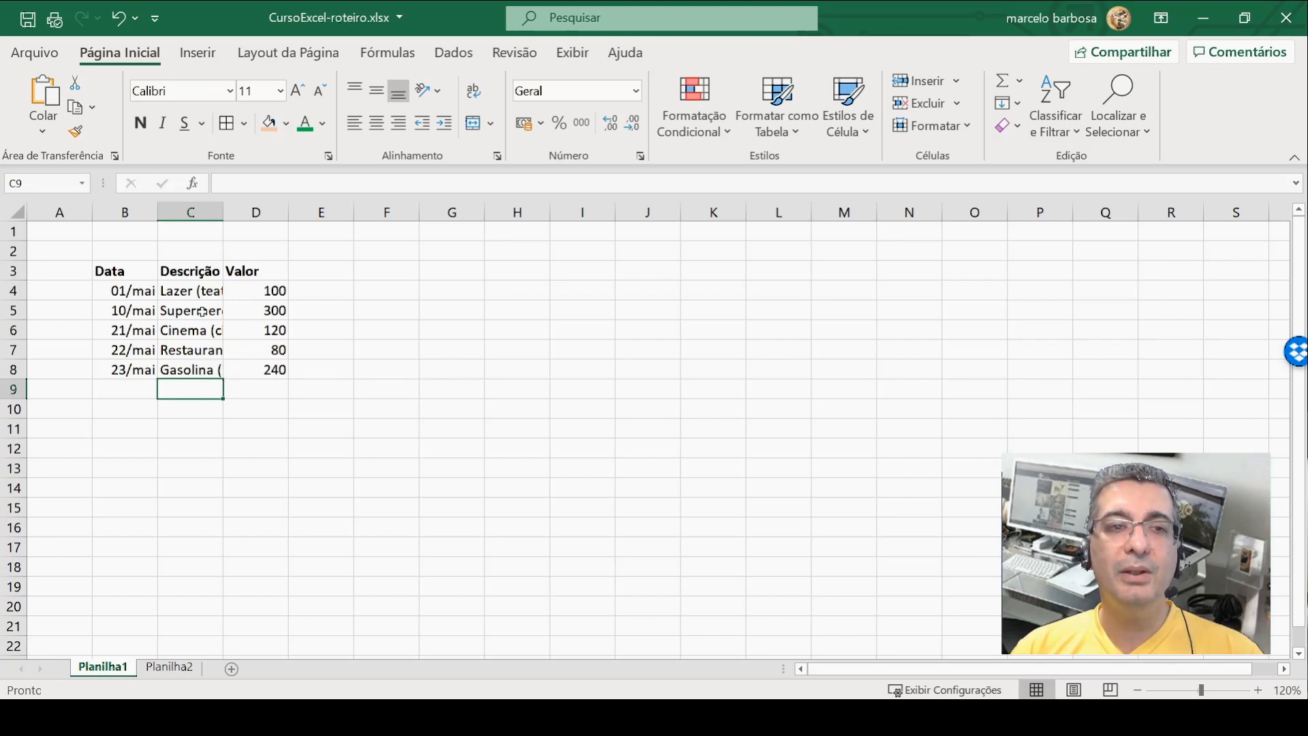
# Step: Widen column C by hand to fit the full descriptions and narrow it again to a width of about 15
pyautogui.click(190, 290)
pyautogui.click(191, 312)
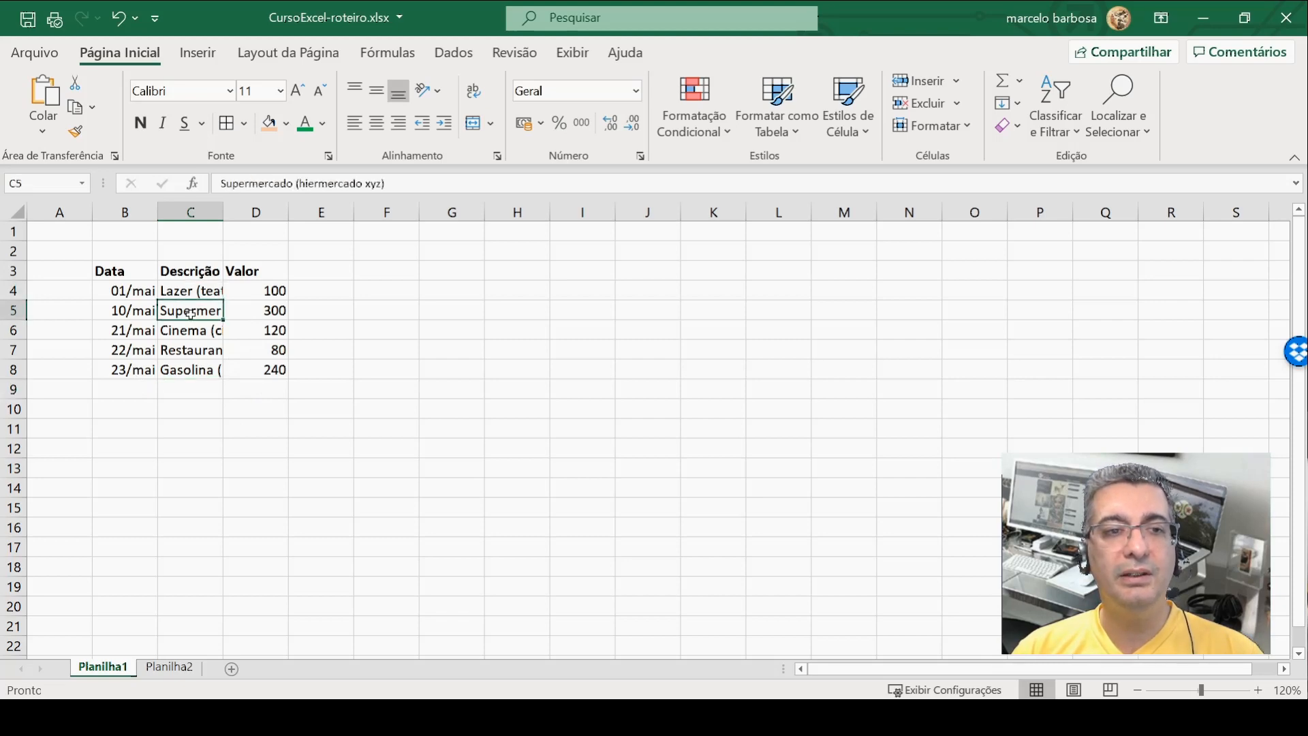
pyautogui.click(191, 330)
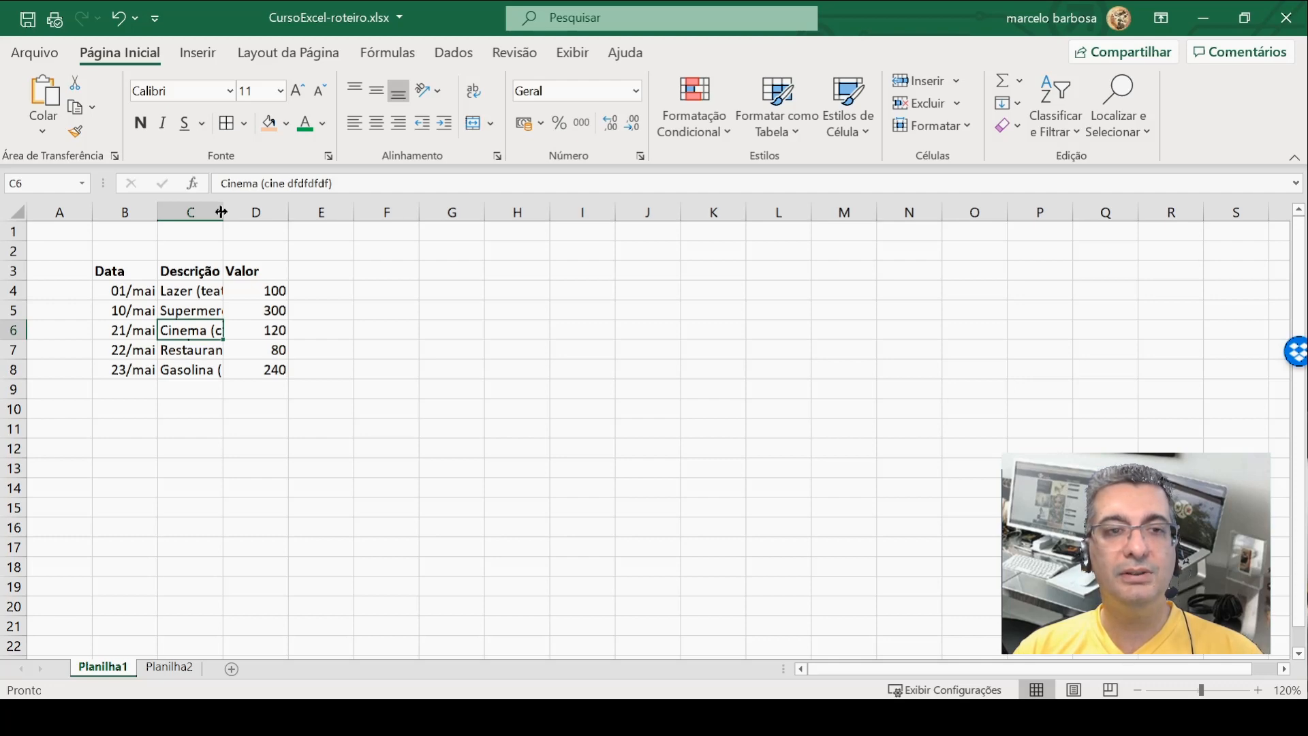
pyautogui.moveTo(221, 212); pyautogui.dragTo(378, 236)
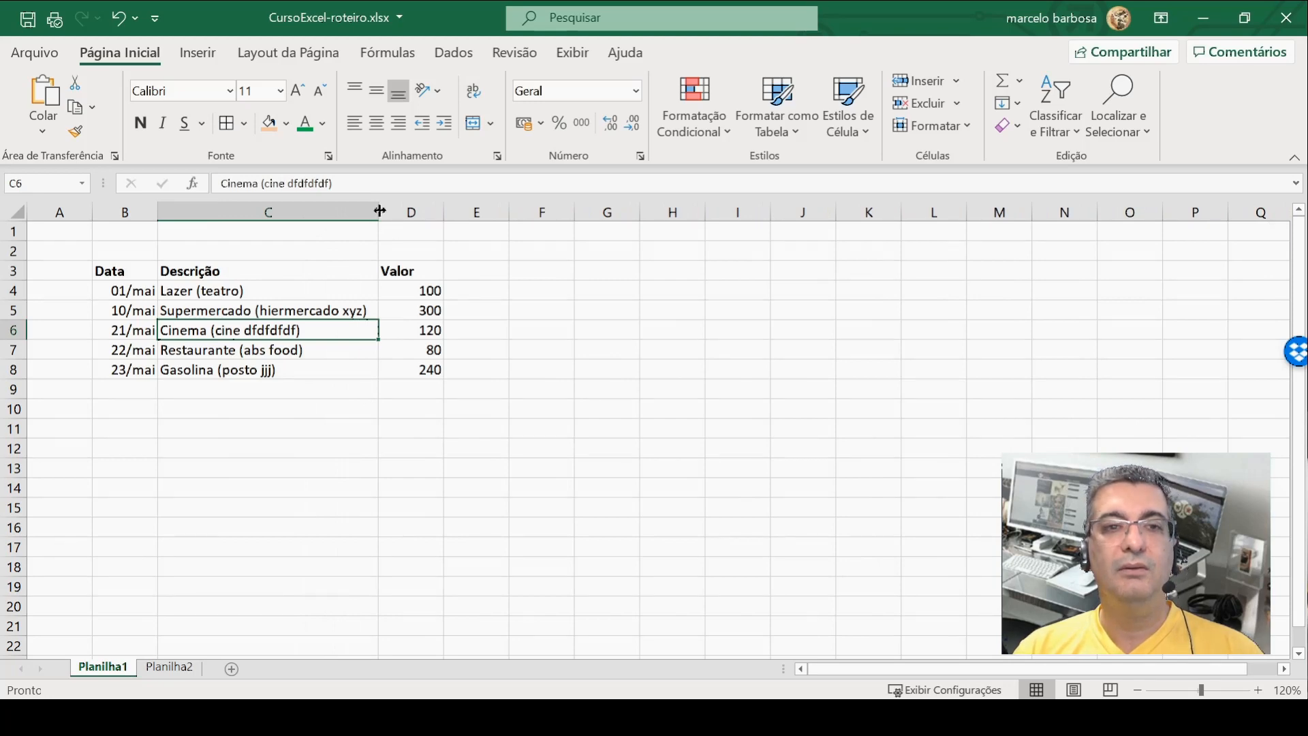
pyautogui.moveTo(380, 212); pyautogui.dragTo(274, 212)
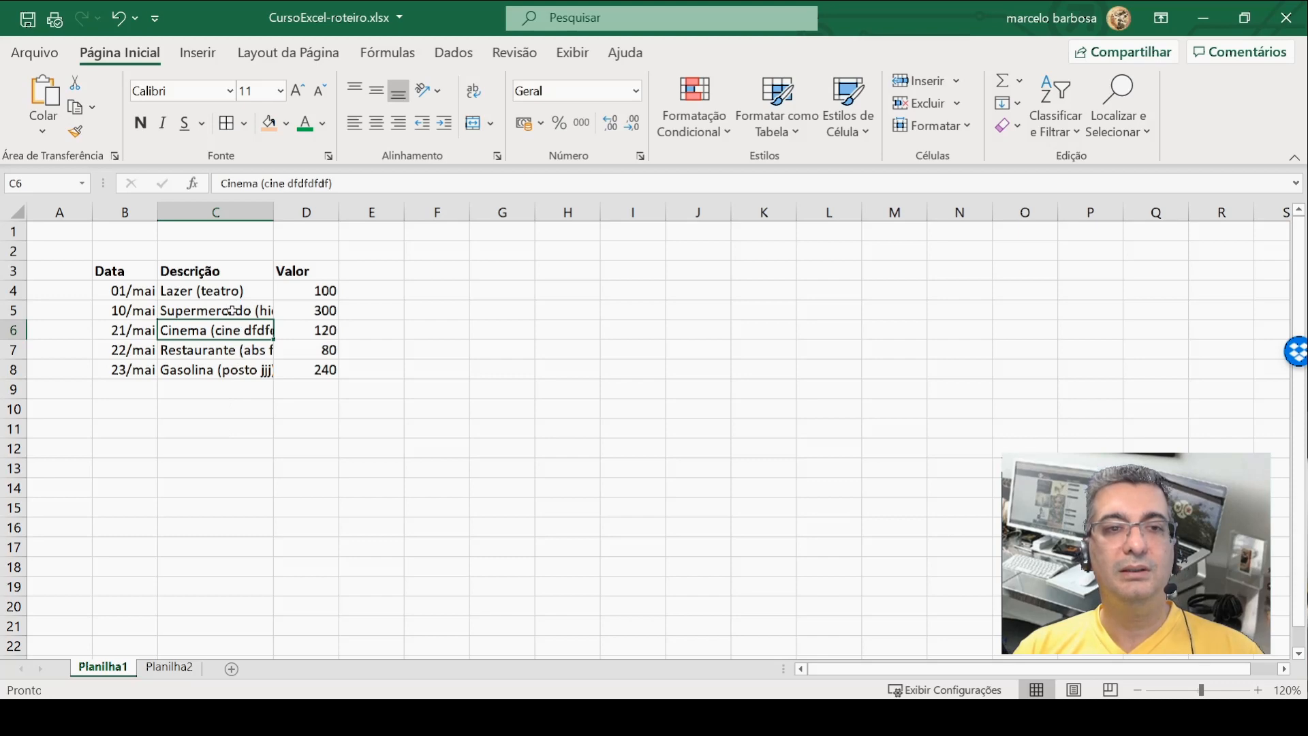
# Step: Set the width of column C to exactly 40
pyautogui.rightClick(215, 210)
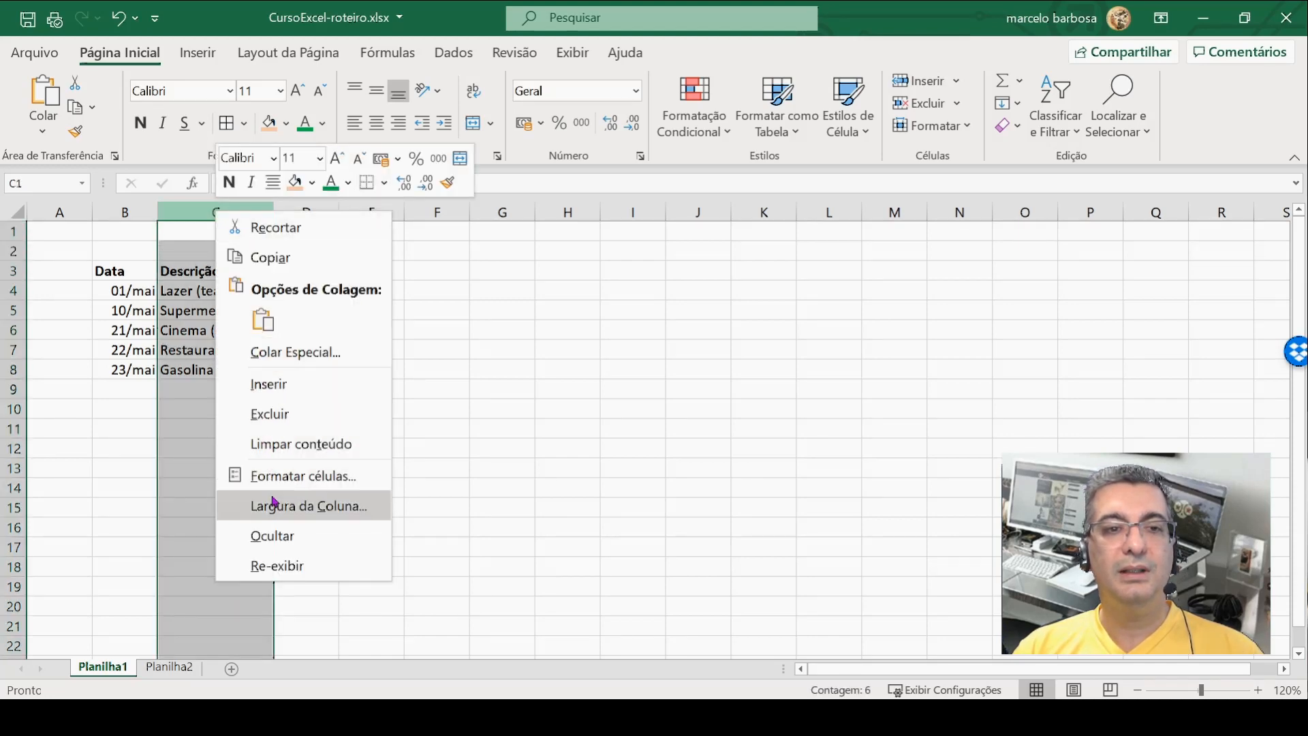
pyautogui.click(308, 506)
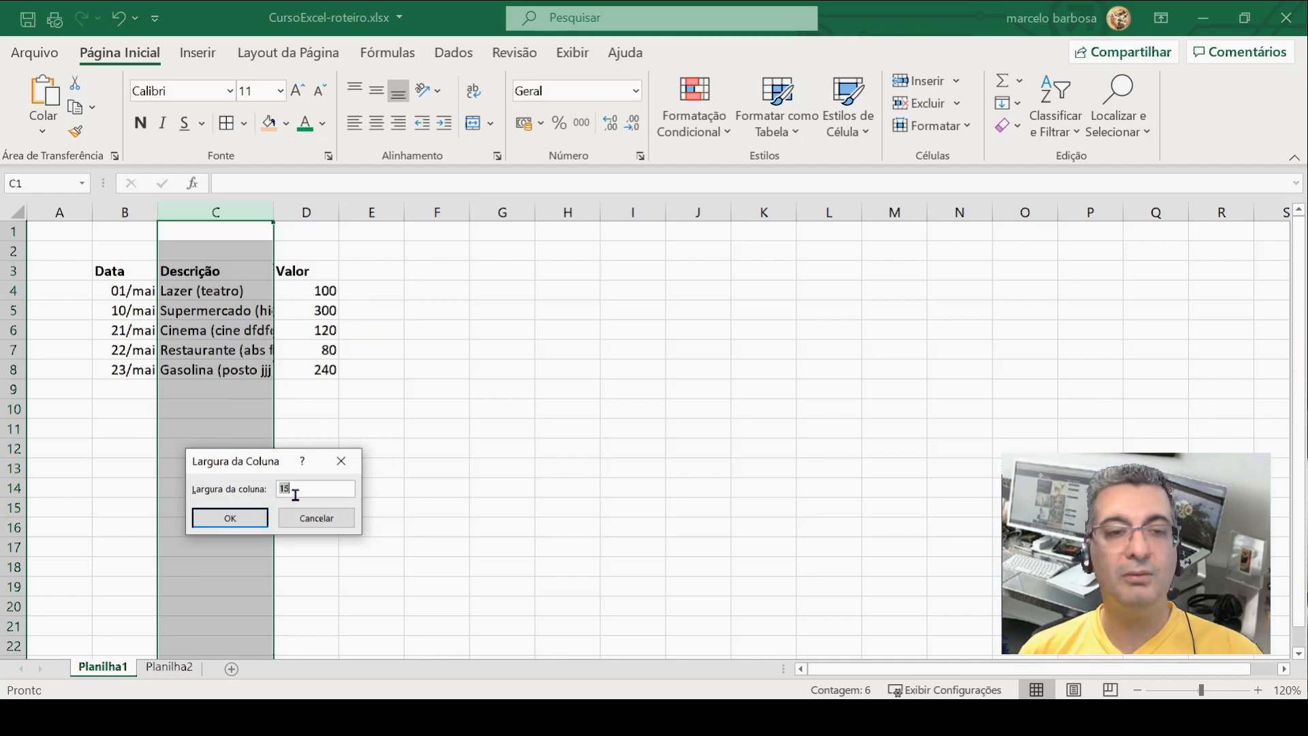
pyautogui.write('40')
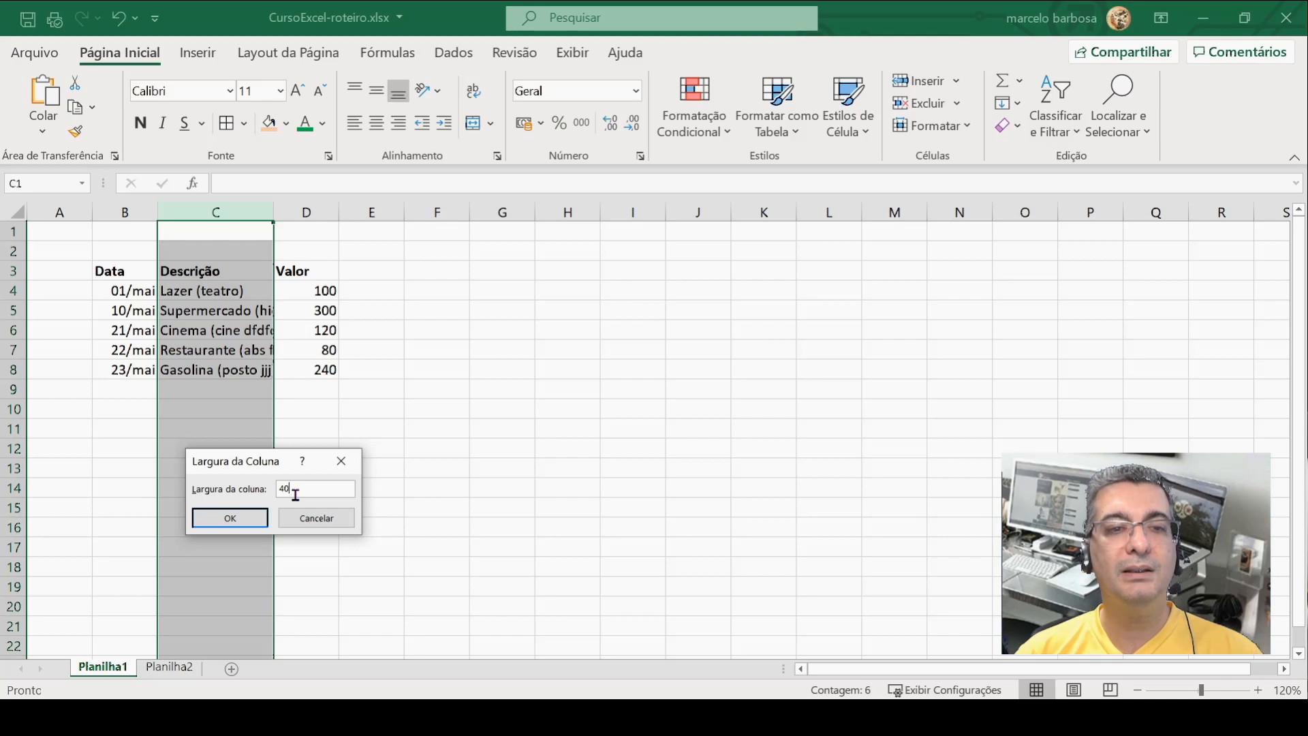
pyautogui.click(244, 520)
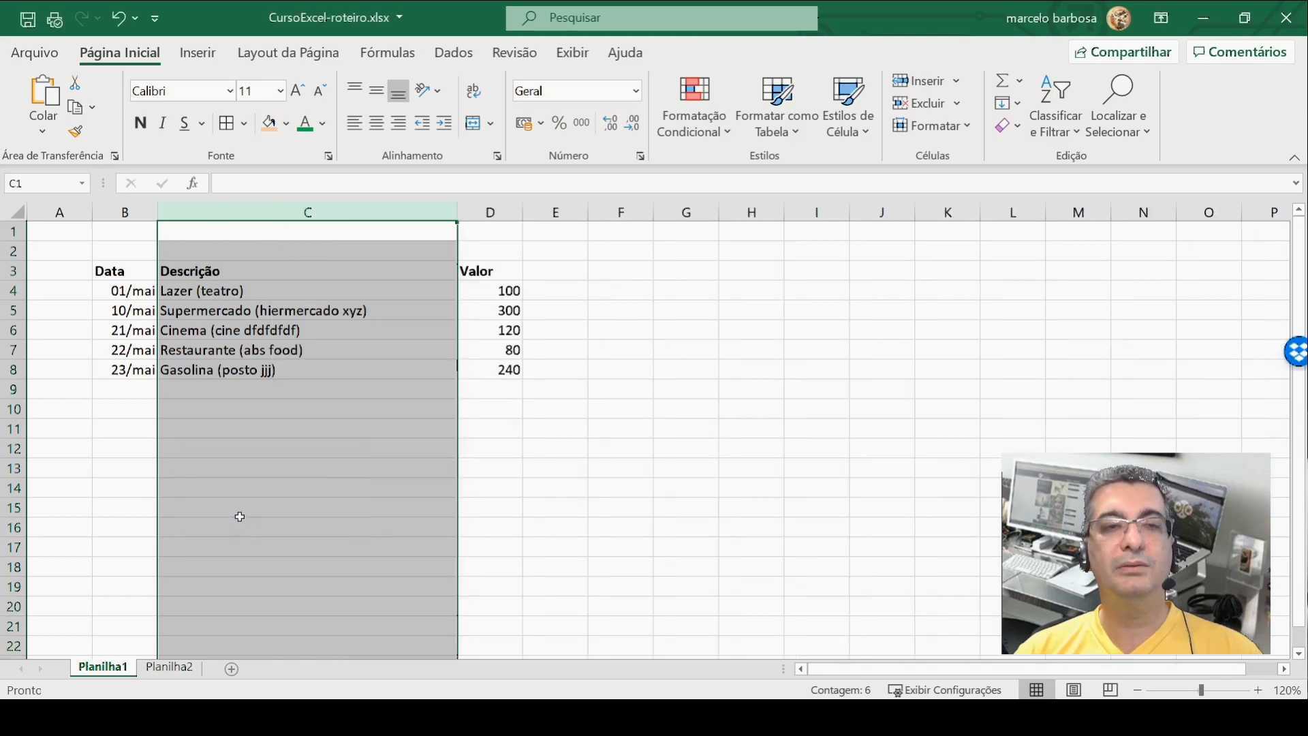
# Step: Narrow column C by hand and auto-fit its width to the longest description
pyautogui.click(282, 315)
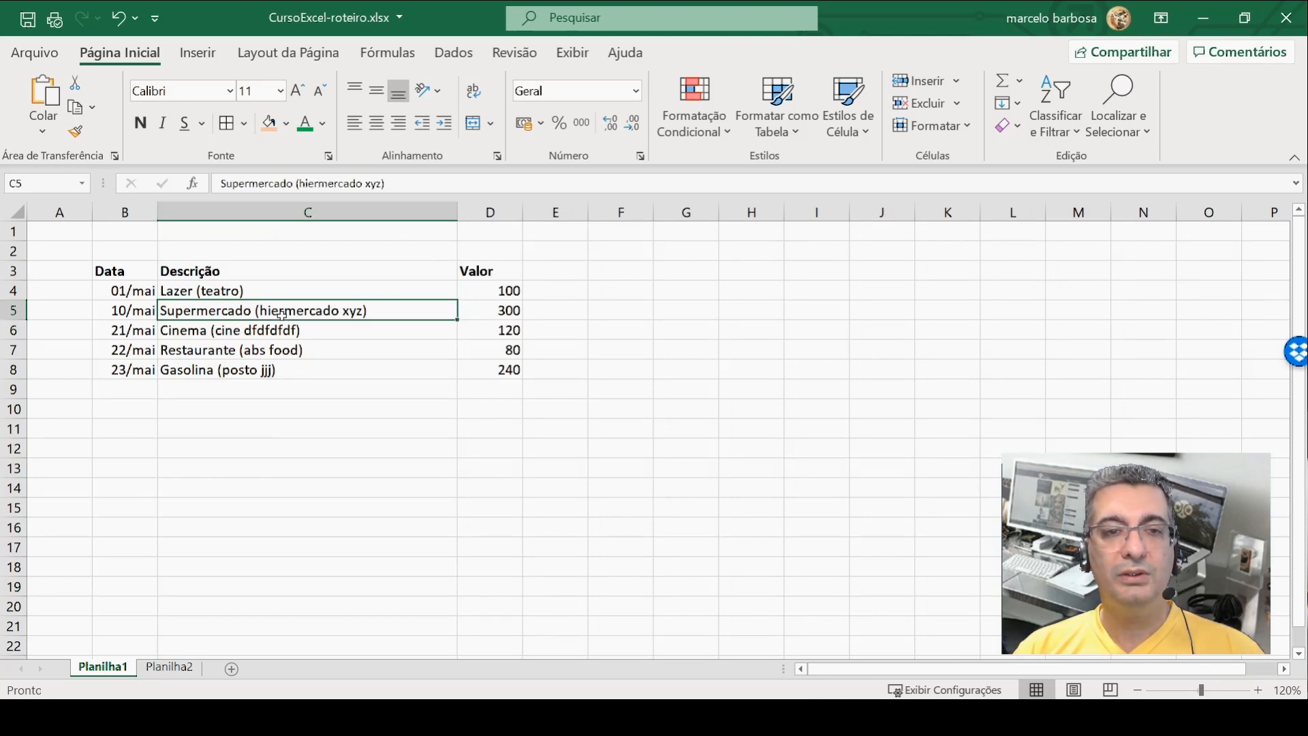
pyautogui.moveTo(456, 212); pyautogui.dragTo(276, 219)
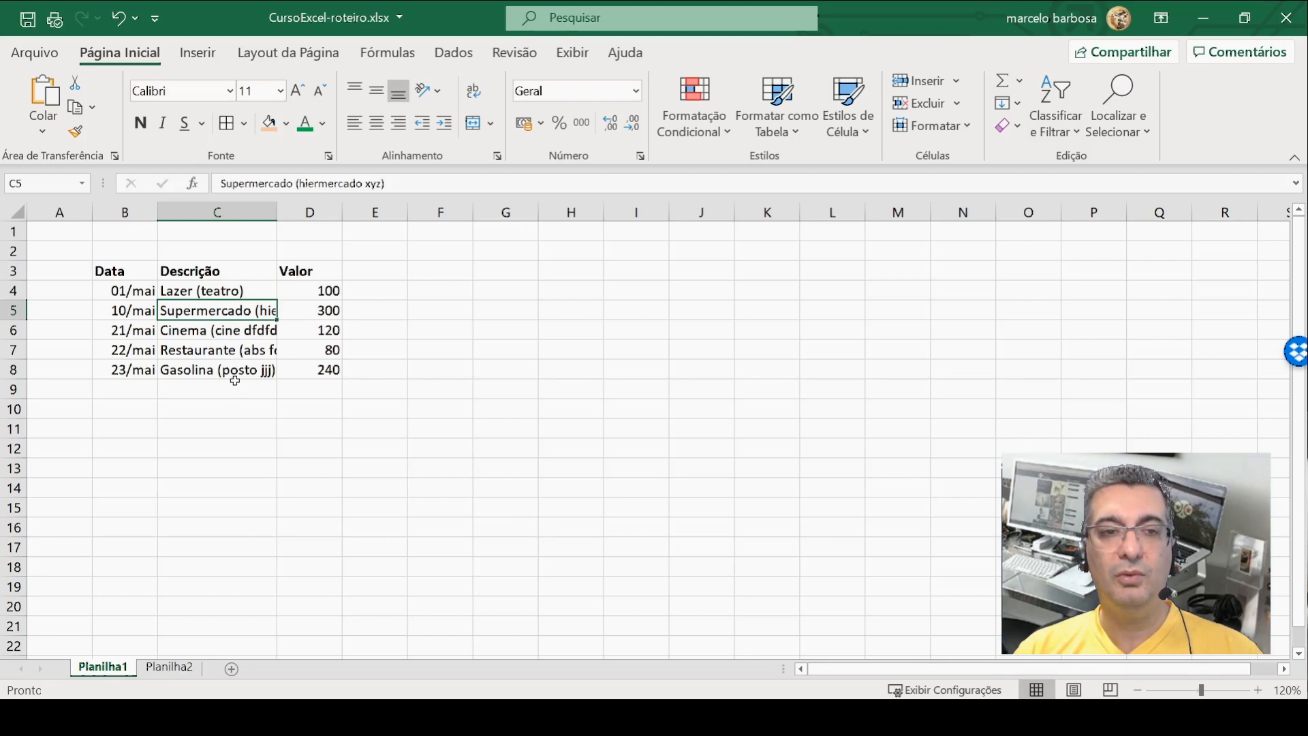
pyautogui.doubleClick(277, 212)
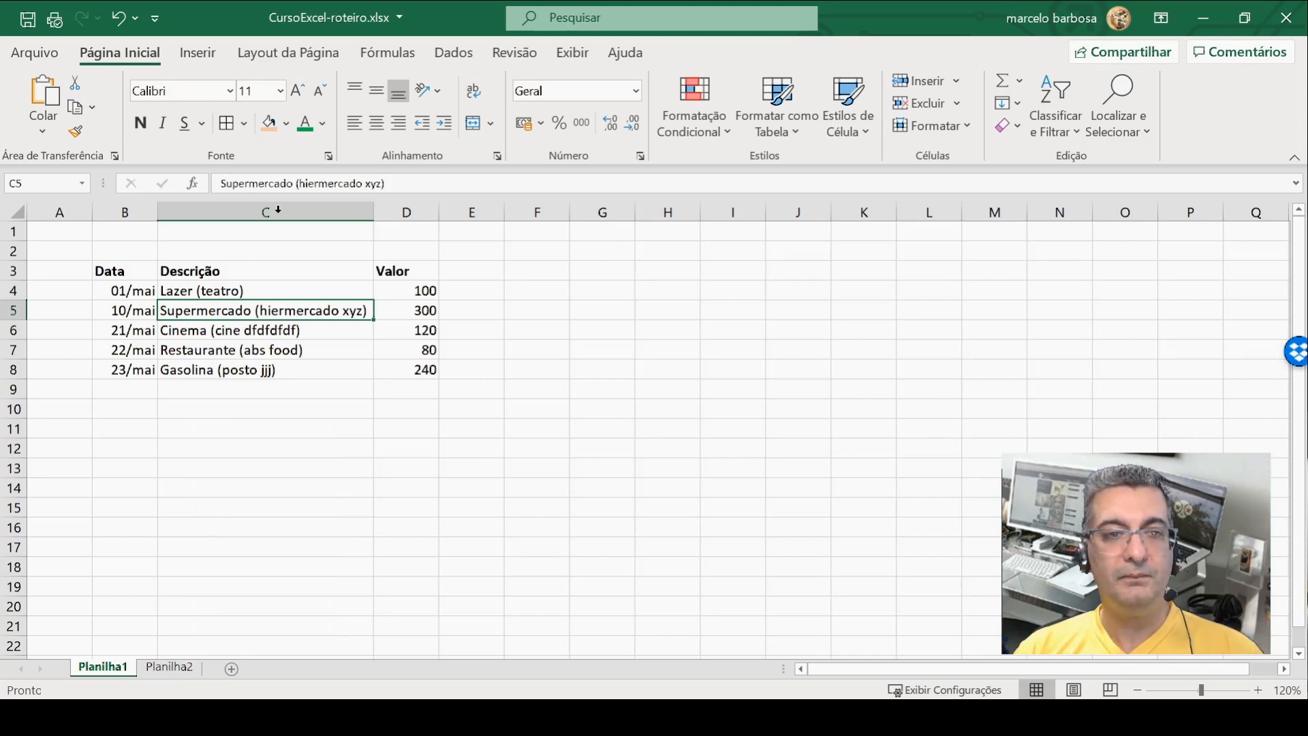
# Step: Add the label "TOTAL" in cell B9 and total the amounts in D9 with =SOMA(D4:D8)
pyautogui.click(128, 395)
pyautogui.write('TOTAL')
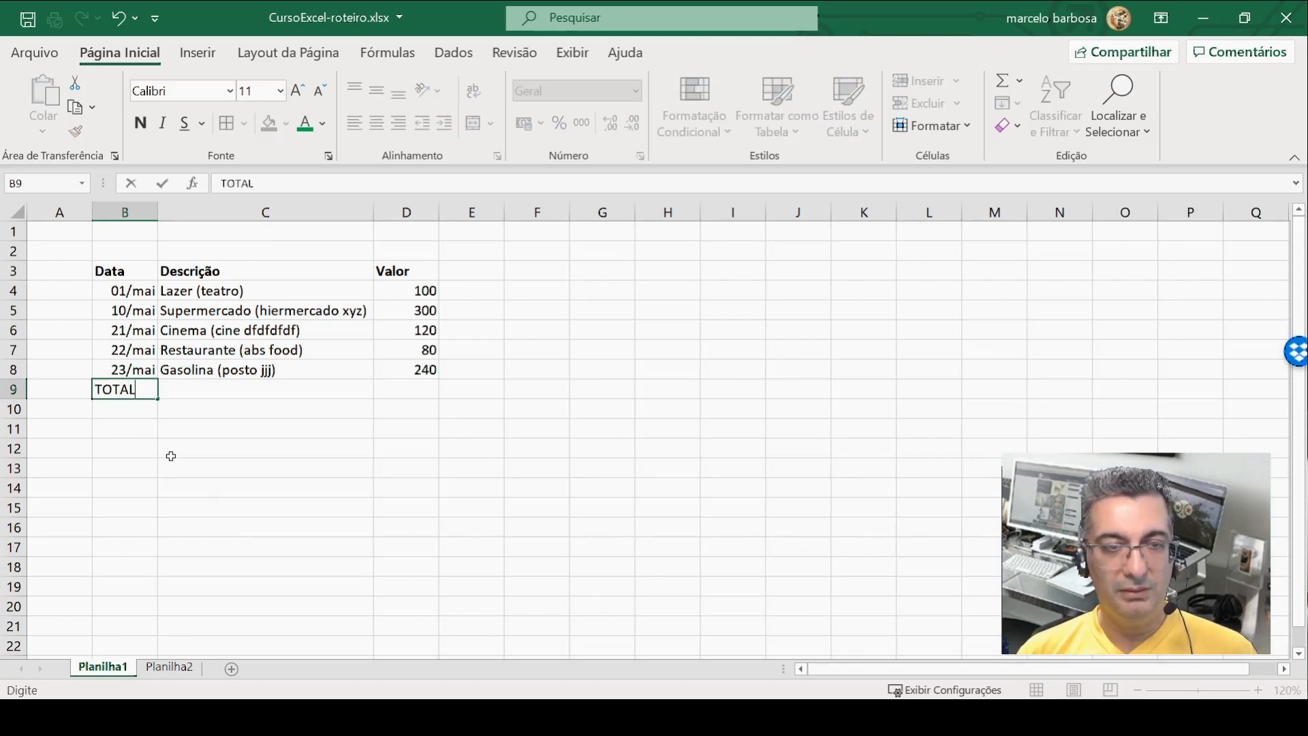
pyautogui.press('Tab')
pyautogui.press('Tab')
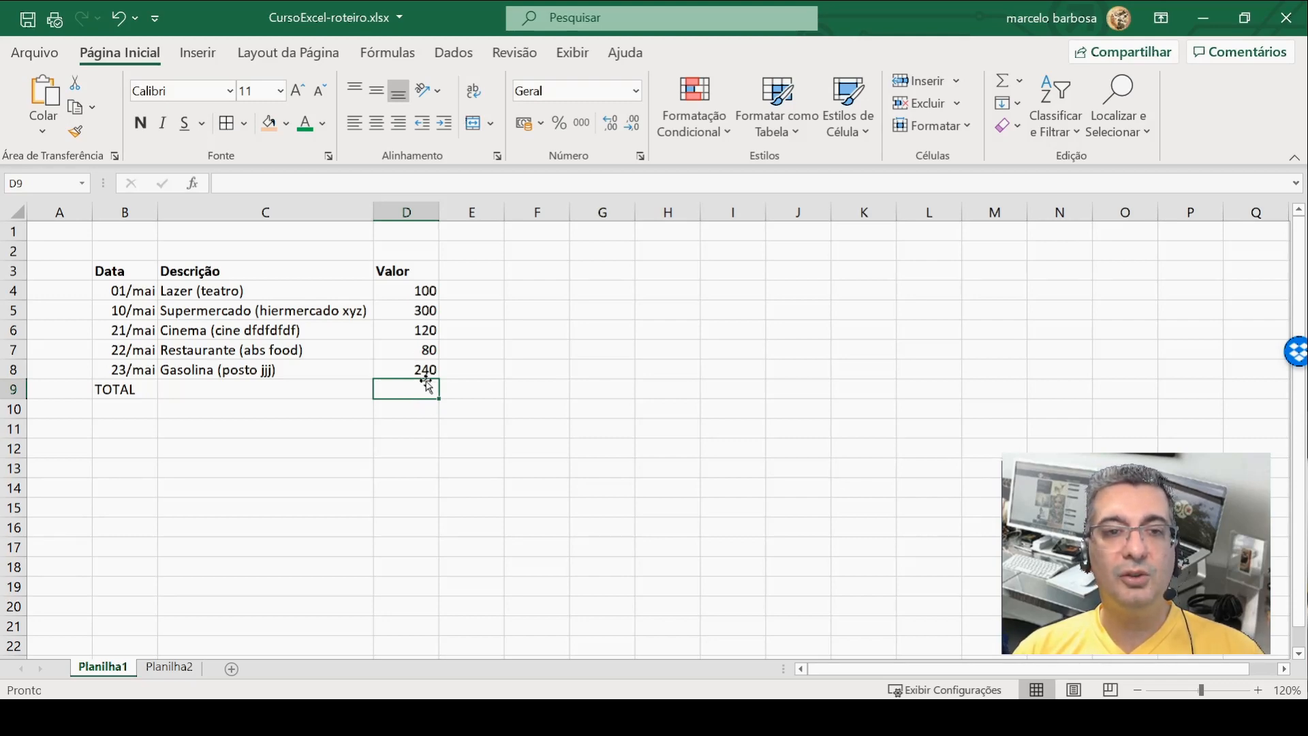
pyautogui.click(1003, 86)
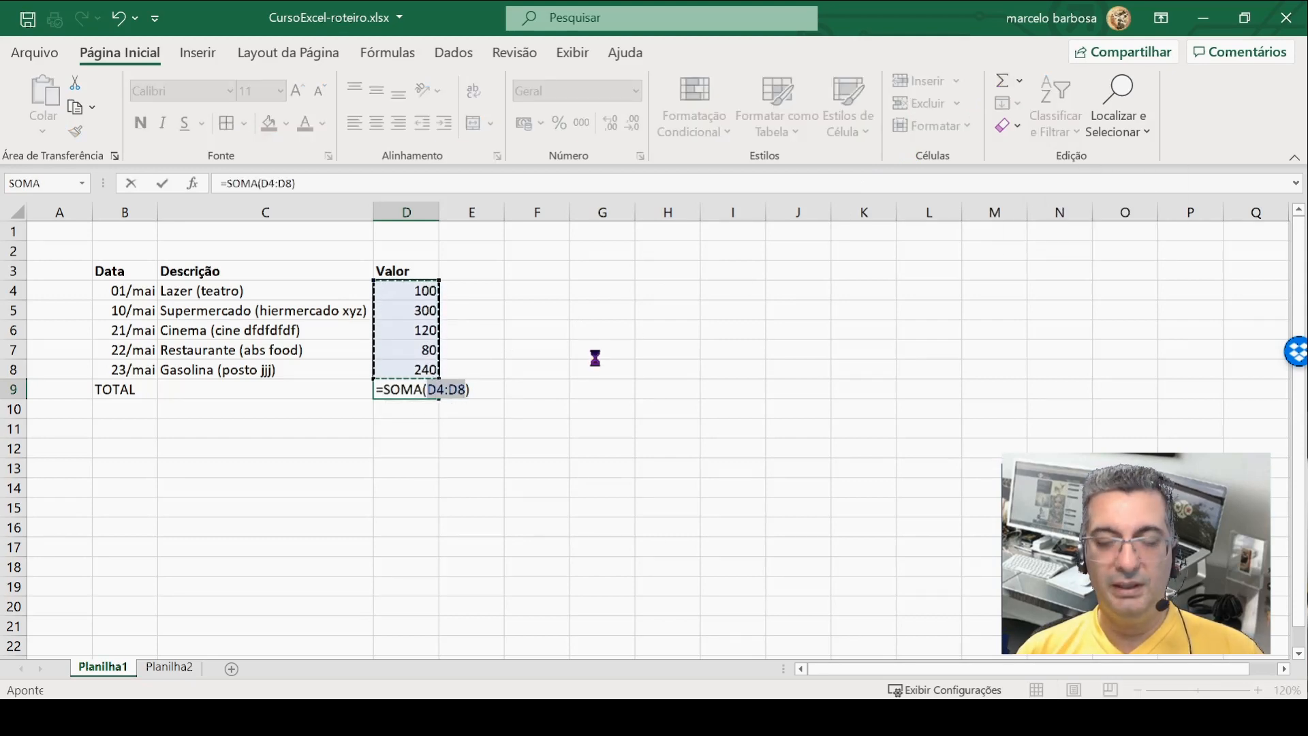
pyautogui.press('Return')
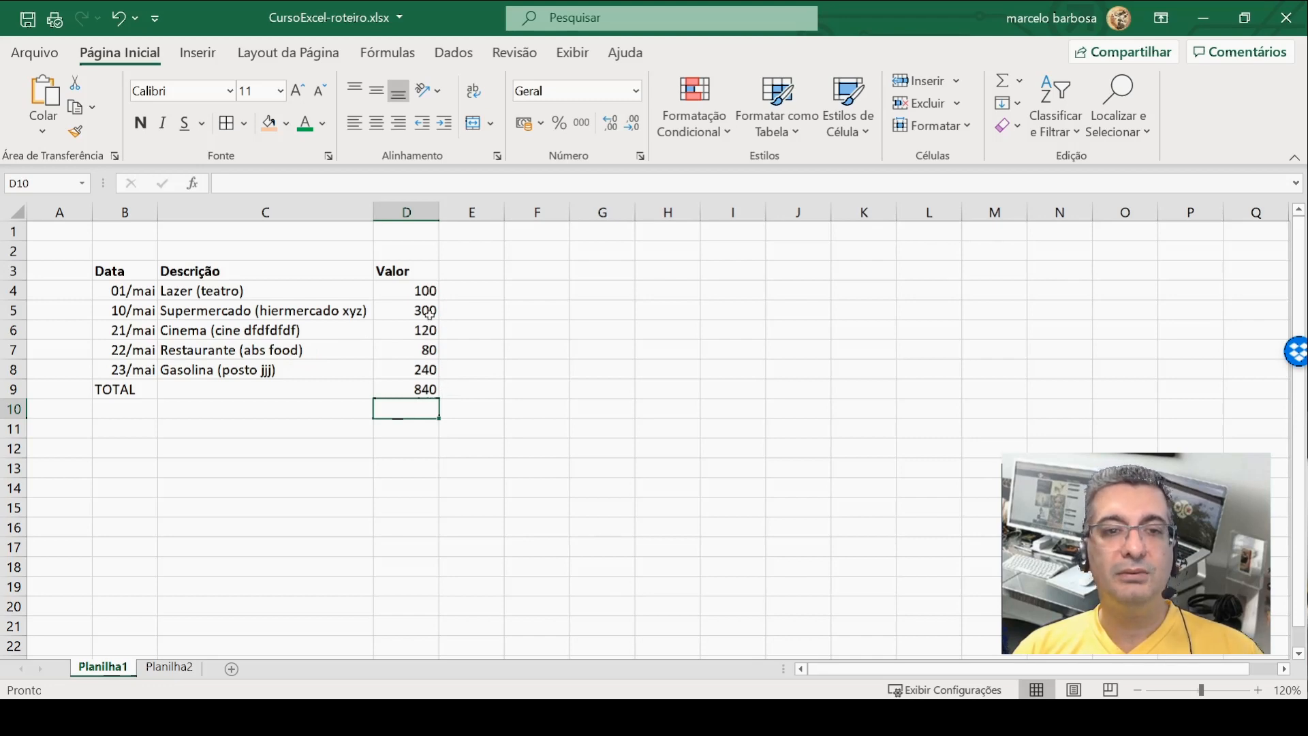
# Step: Apply the accounting currency format (R$) to cell D4 and auto-fit the width of column D
pyautogui.click(408, 290)
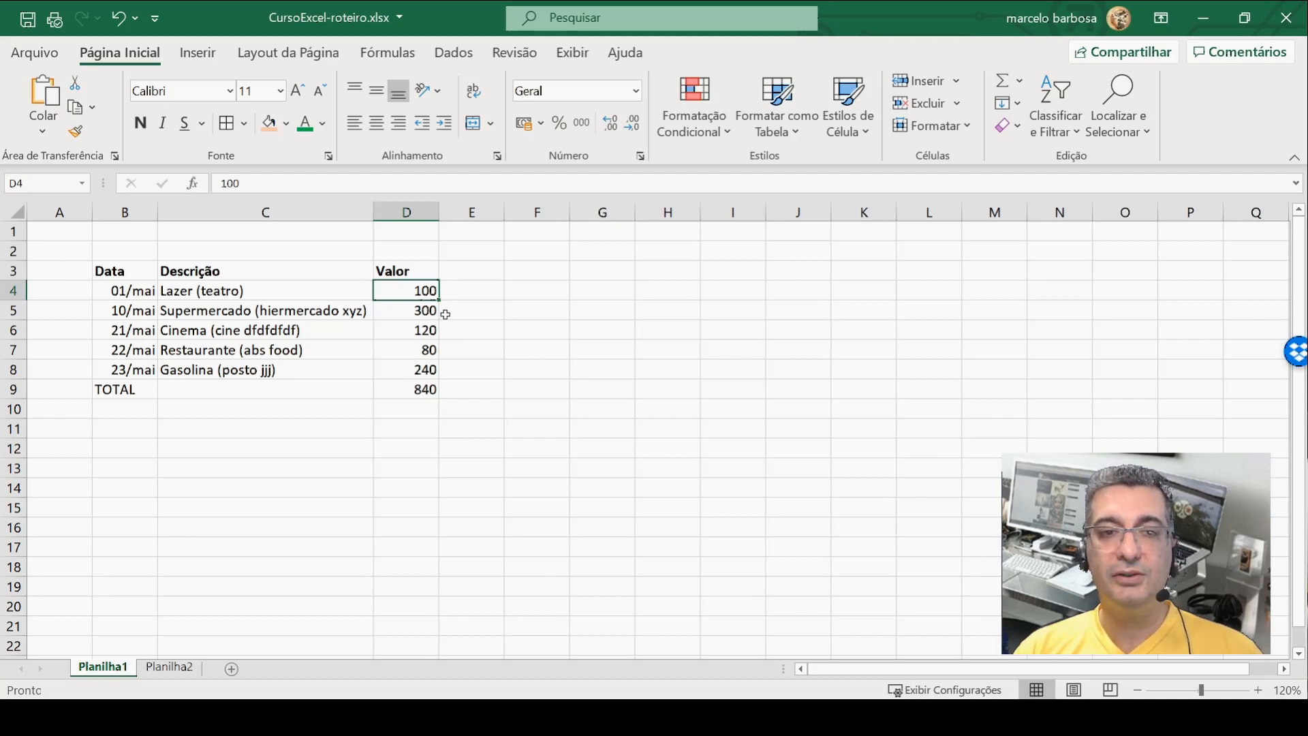
pyautogui.moveTo(406, 292); pyautogui.dragTo(408, 384)
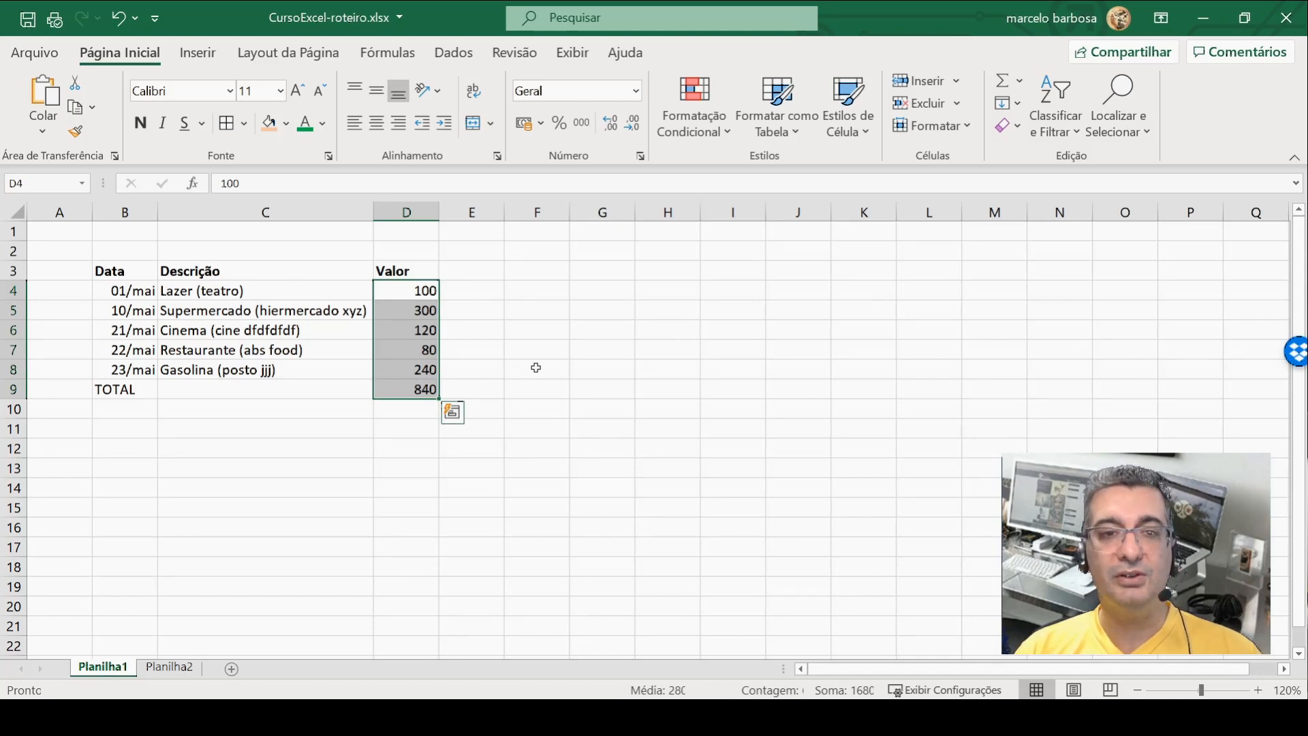
pyautogui.click(396, 290)
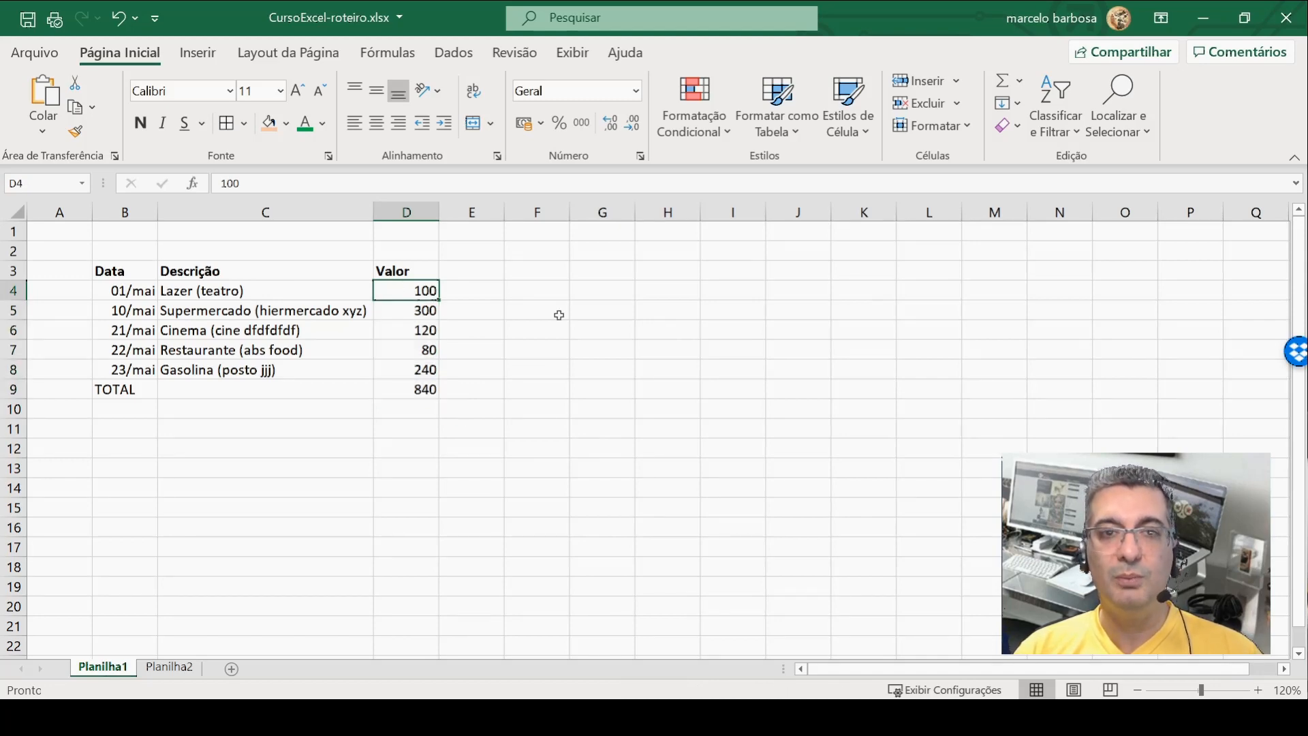
pyautogui.click(523, 124)
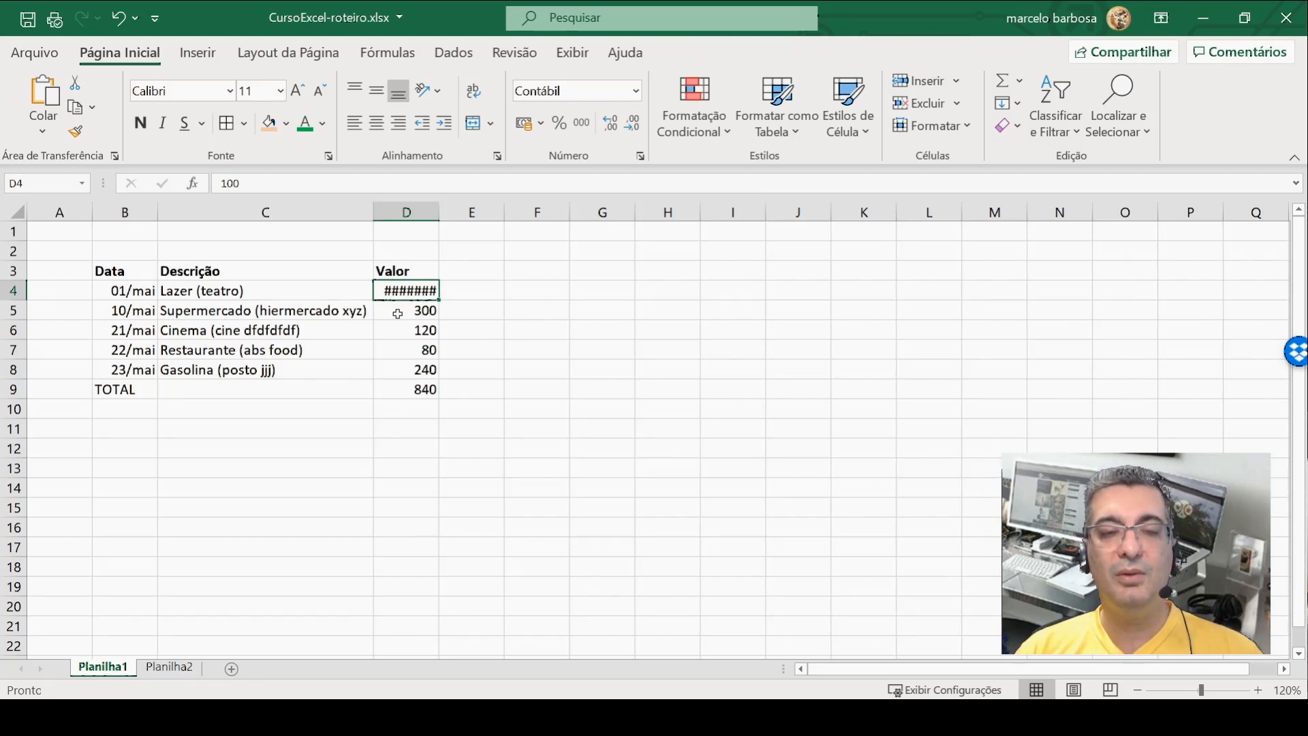
pyautogui.doubleClick(438, 209)
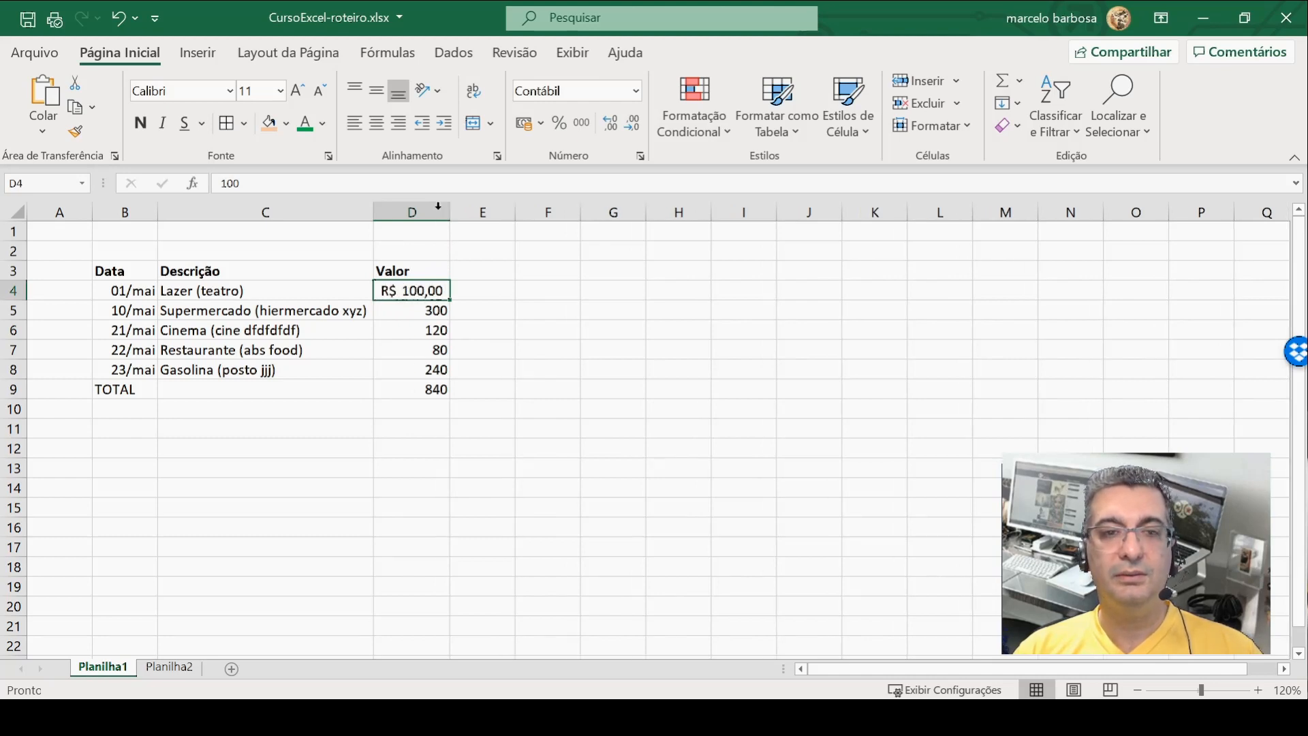
# Step: Apply the accounting currency format (R$) to the remaining amounts and the total in D5:D9
pyautogui.click(433, 309)
pyautogui.click(526, 127)
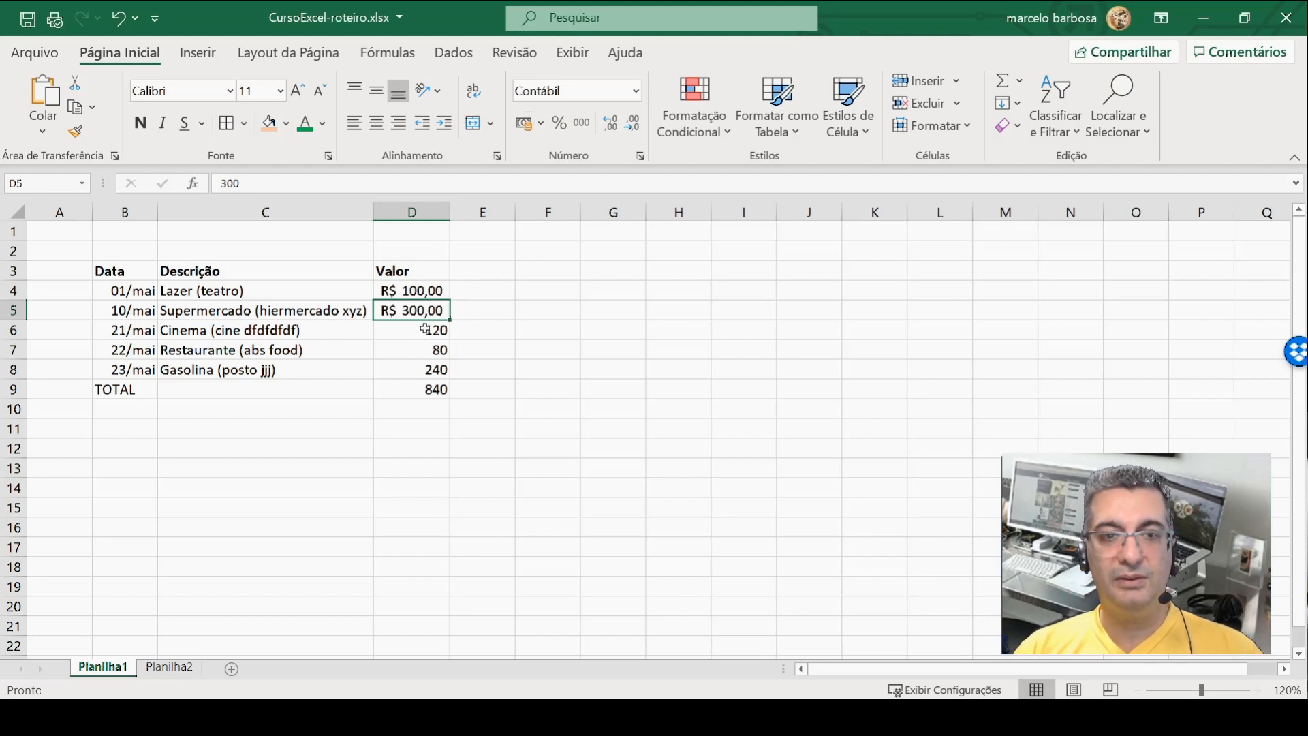
pyautogui.moveTo(425, 331); pyautogui.dragTo(425, 392)
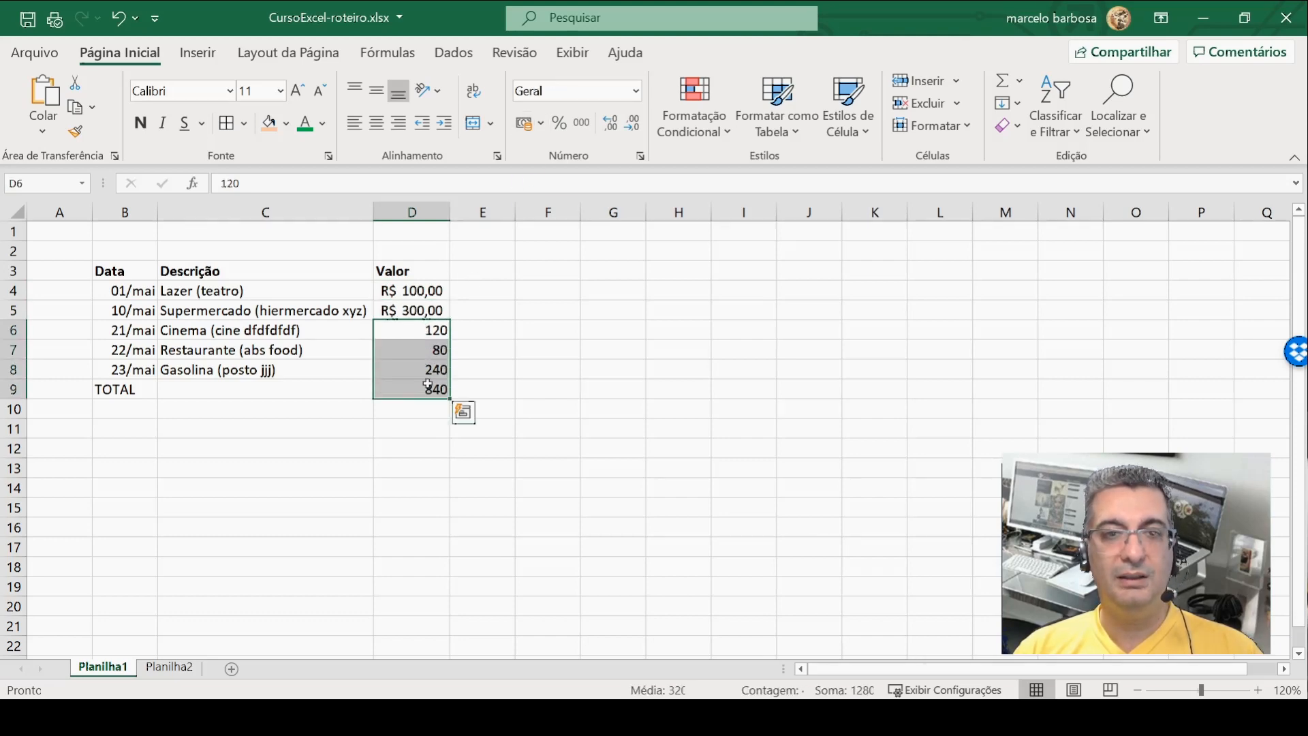
pyautogui.click(525, 123)
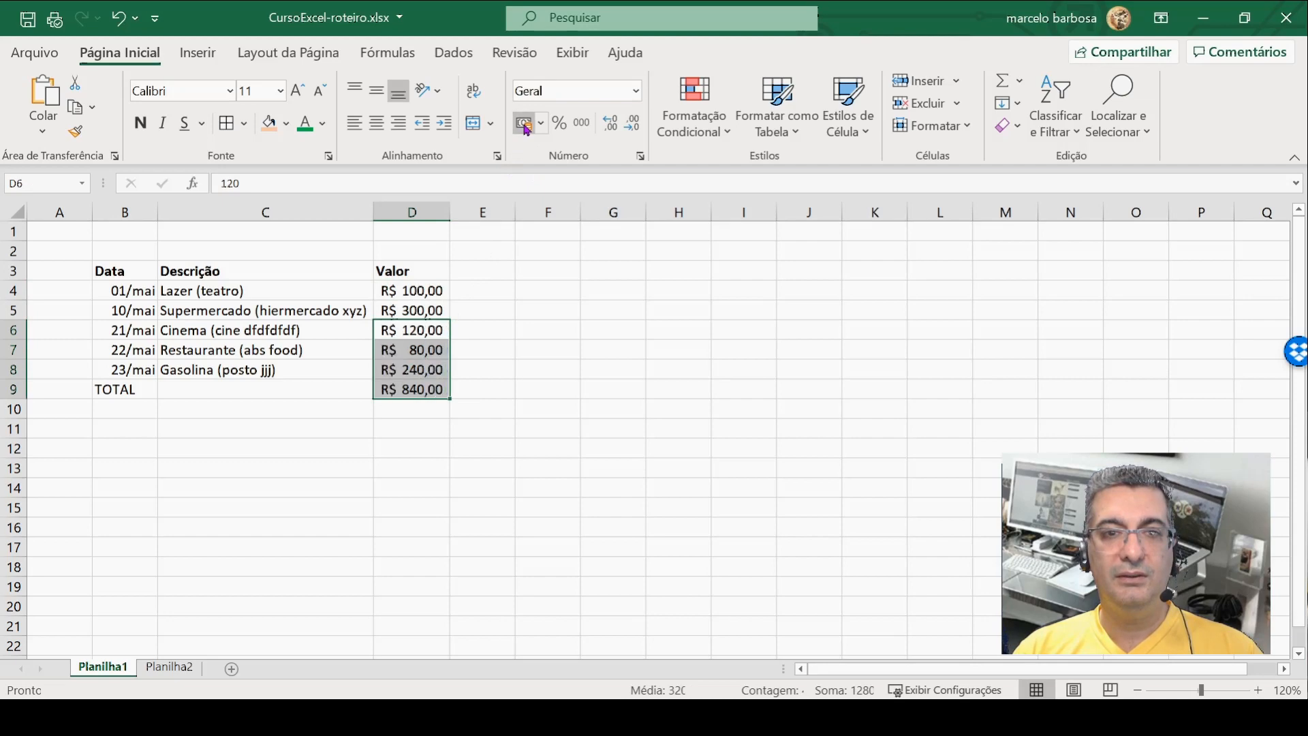
# Step: Make the "TOTAL" label in B9 and the summed amount in D9 bold
pyautogui.click(299, 390)
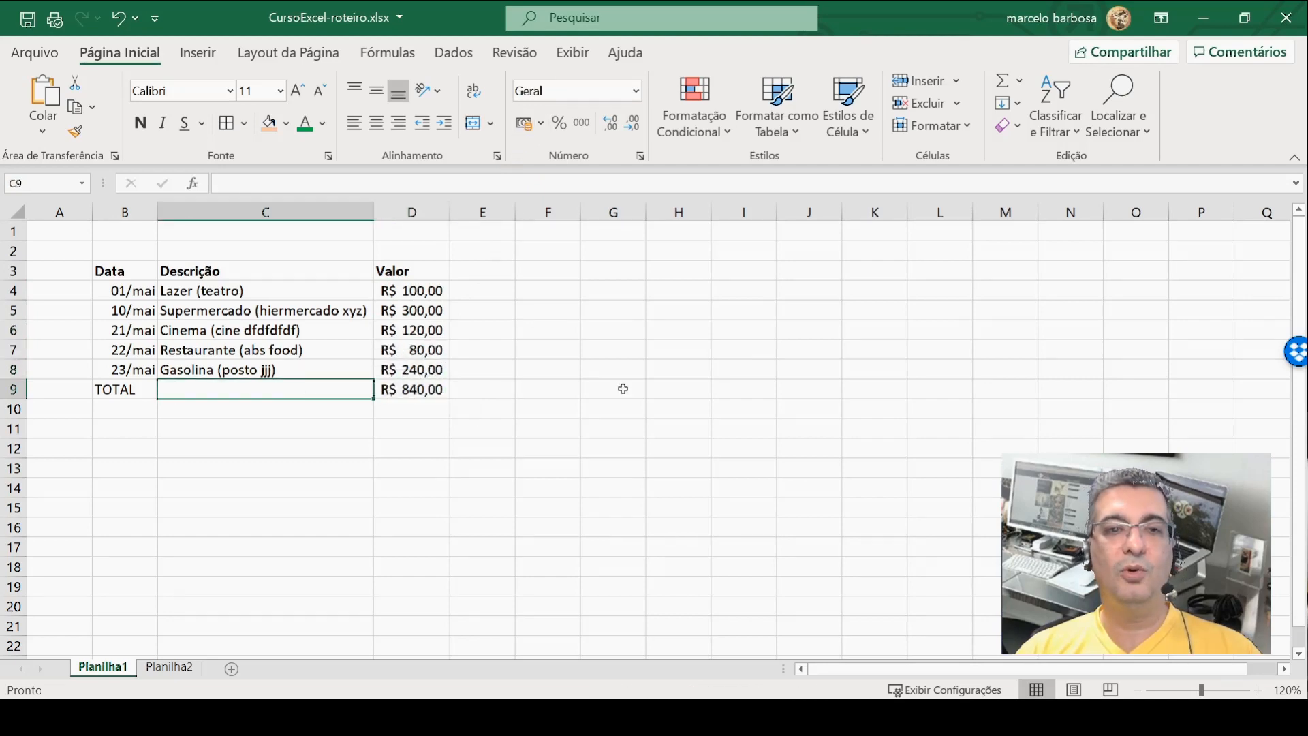
pyautogui.click(114, 390)
pyautogui.click(148, 130)
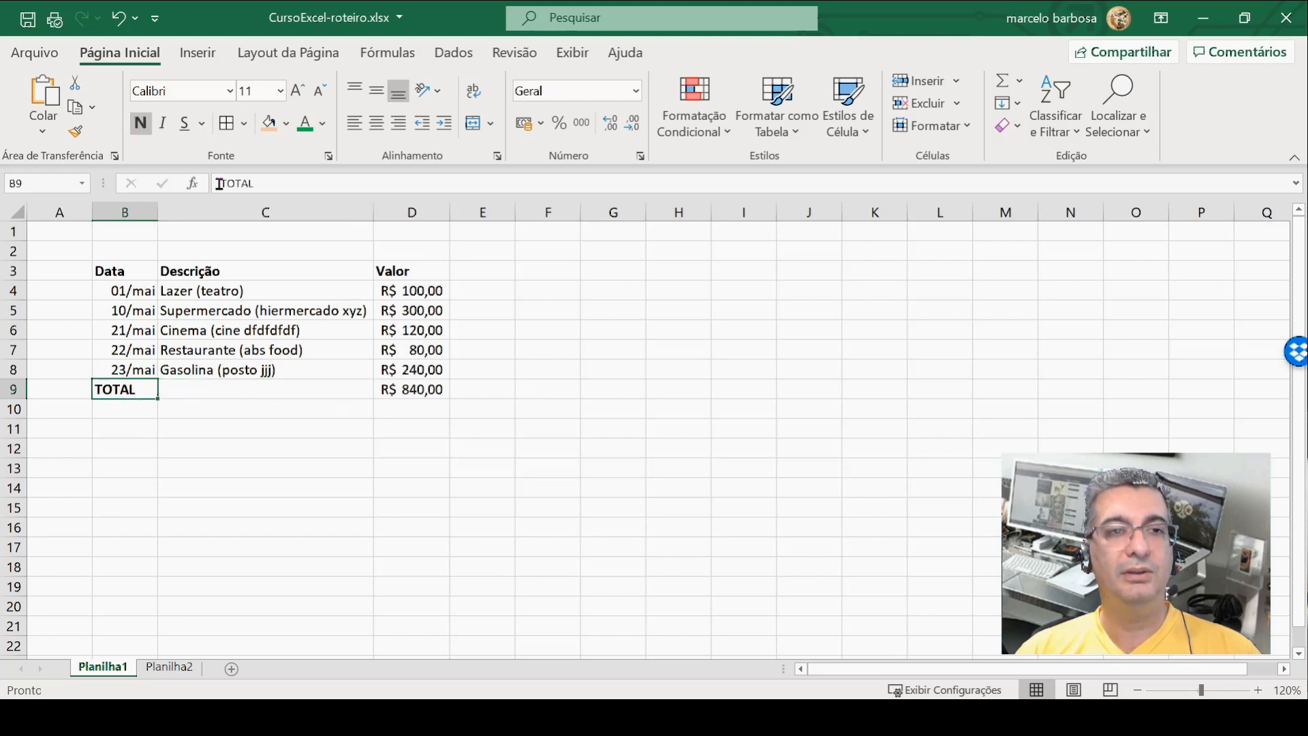
pyautogui.click(402, 390)
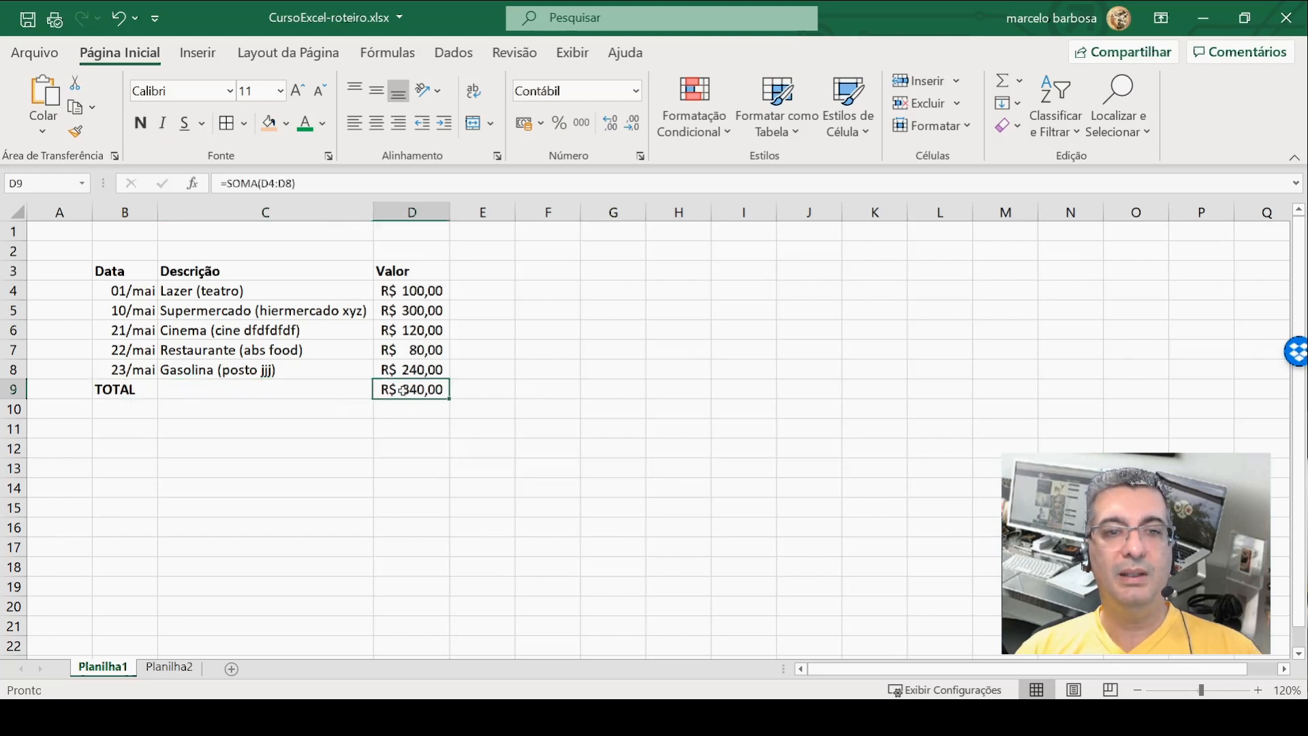
pyautogui.click(141, 124)
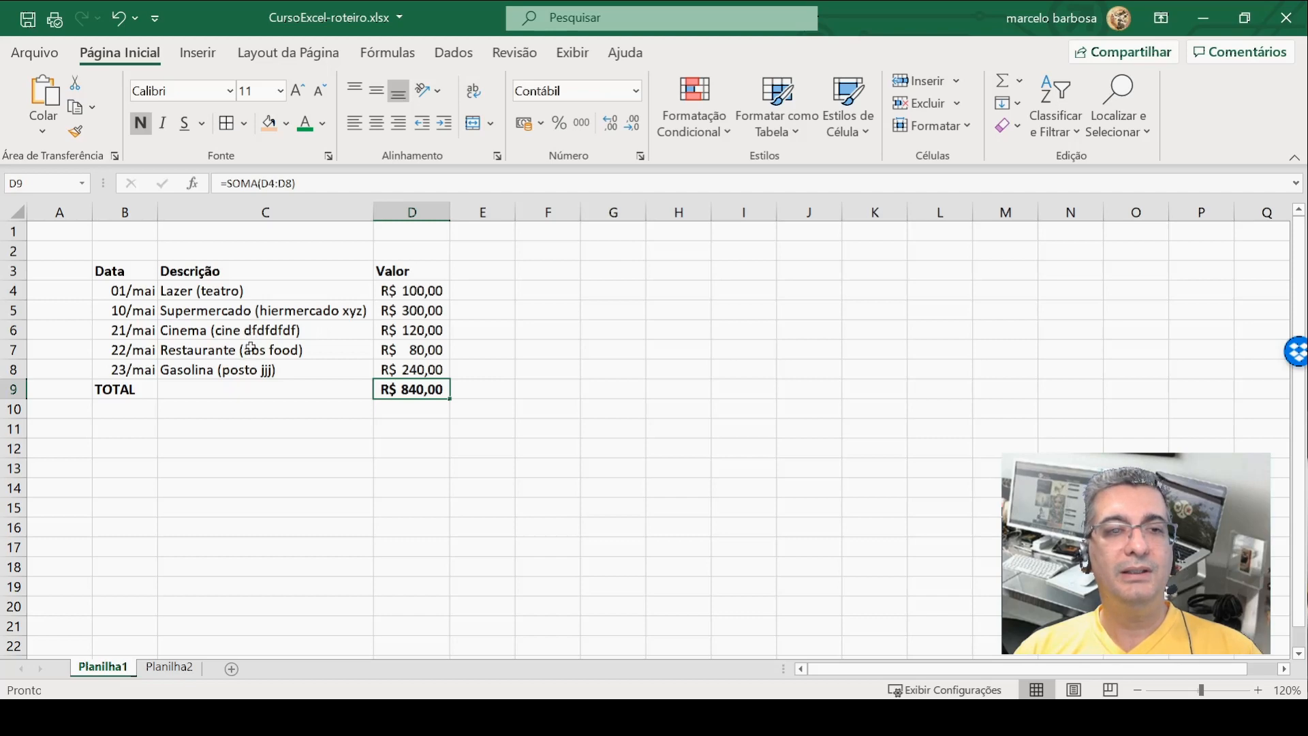
# Step: Correct the misspelled word in cell C5 so the description reads "Supermercado (hipermercado xyz)"
pyautogui.click(242, 314)
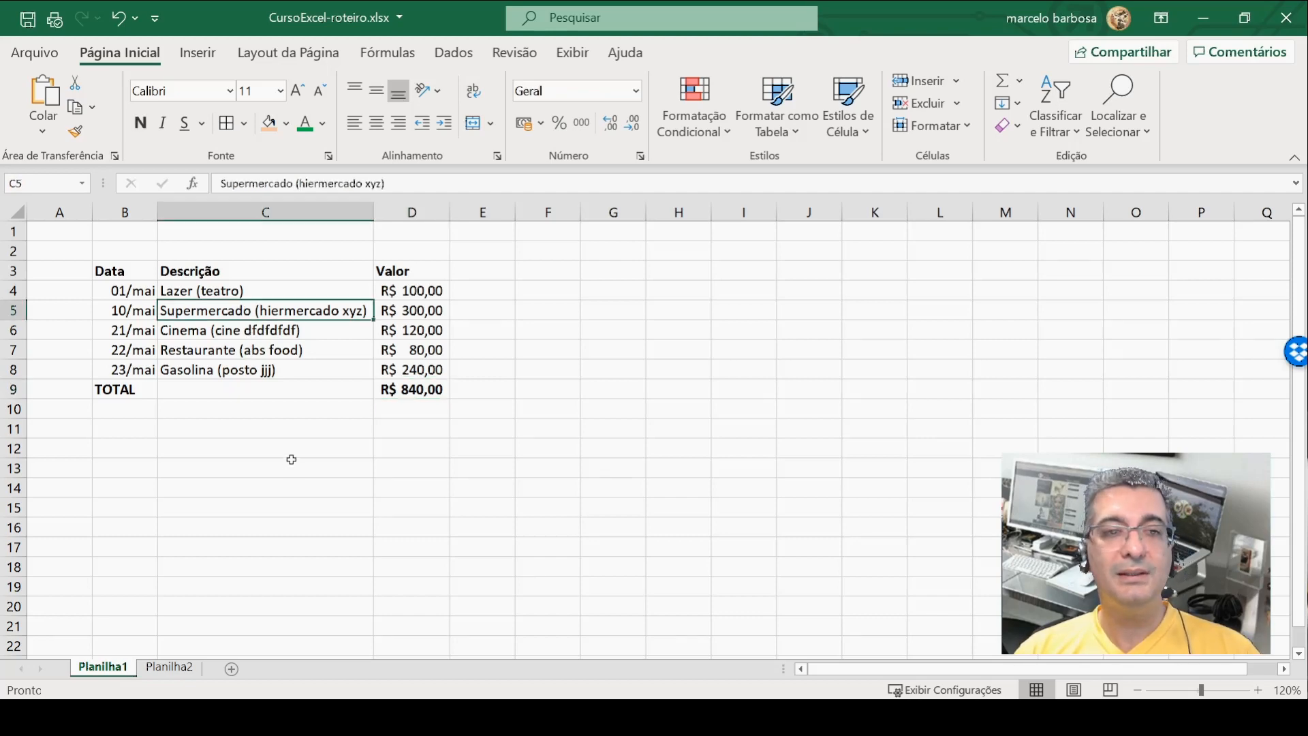
pyautogui.doubleClick(256, 311)
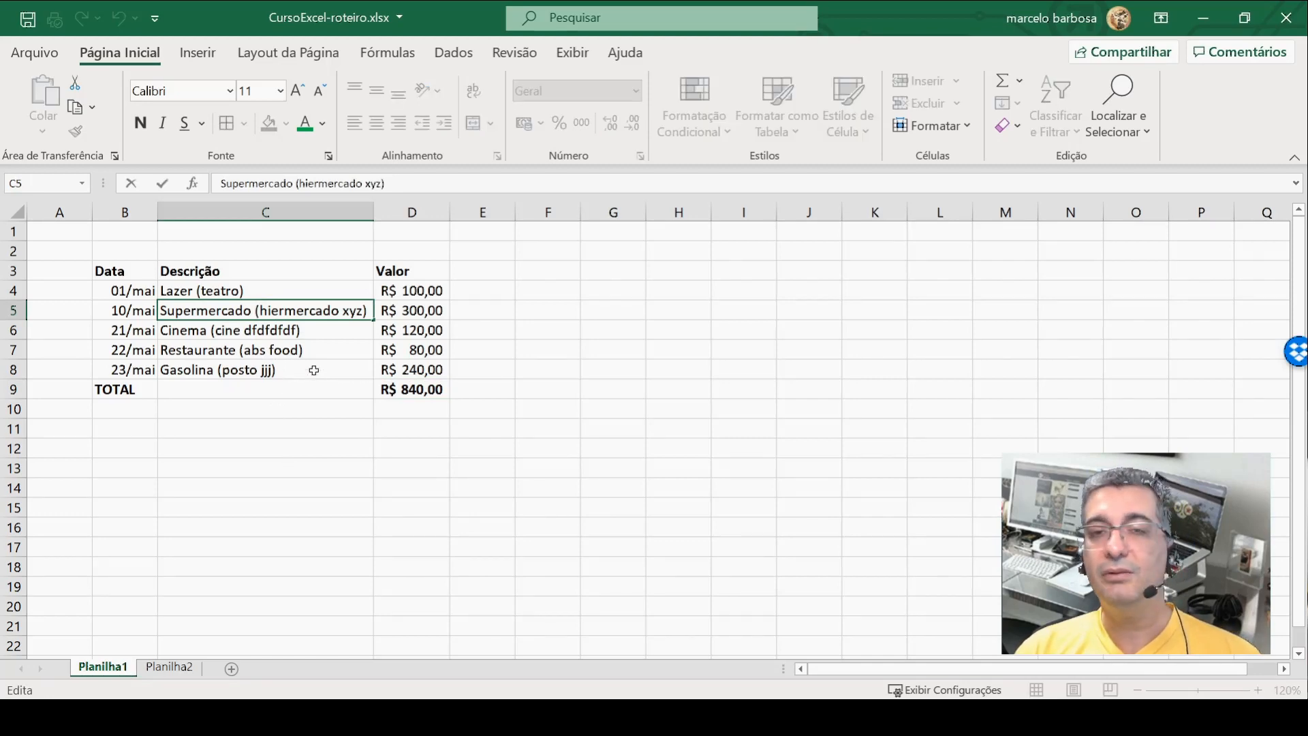
pyautogui.click(271, 311)
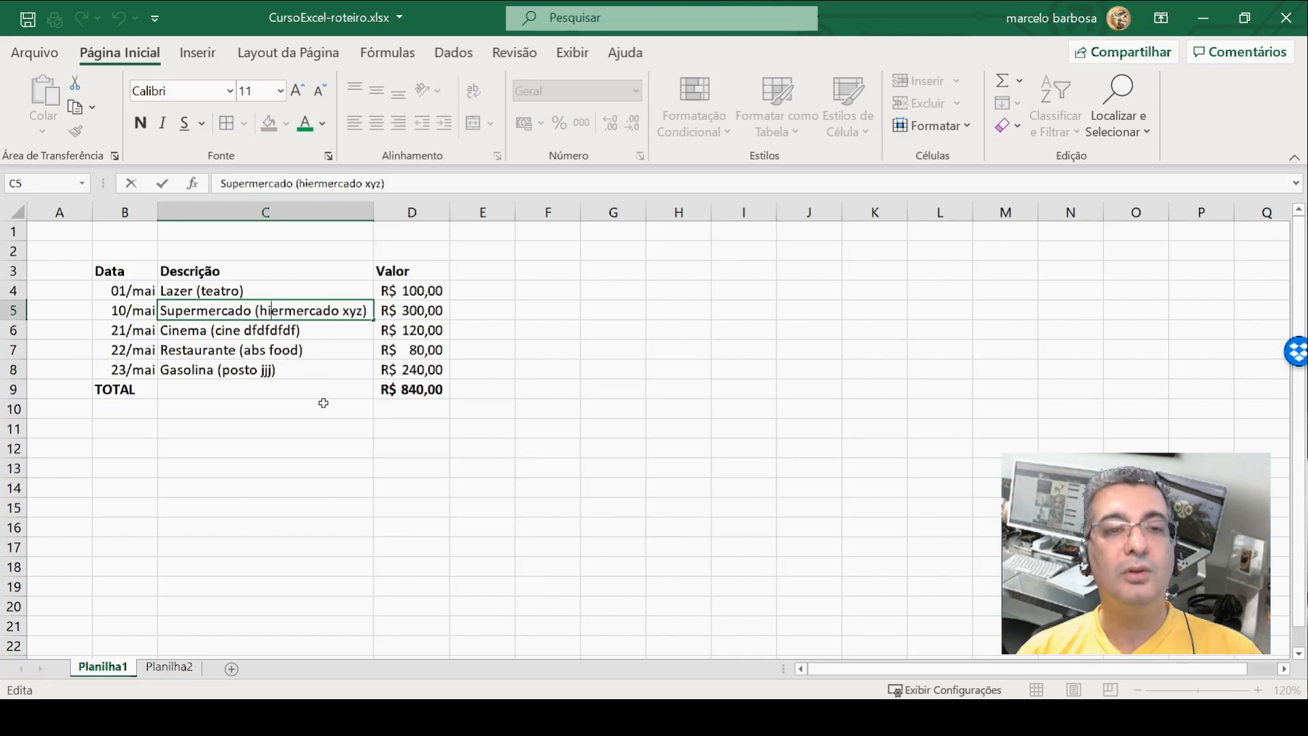
pyautogui.write('P')
pyautogui.press('BackSpace')
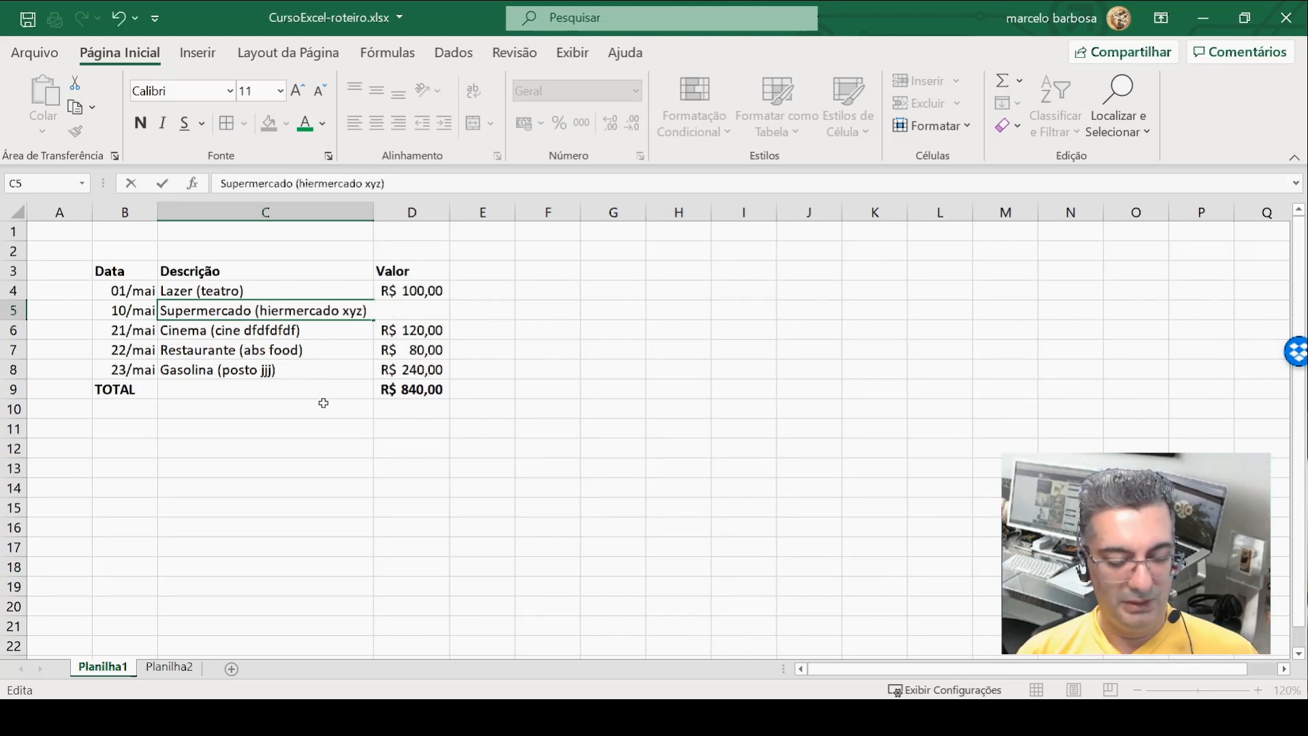
pyautogui.write('p')
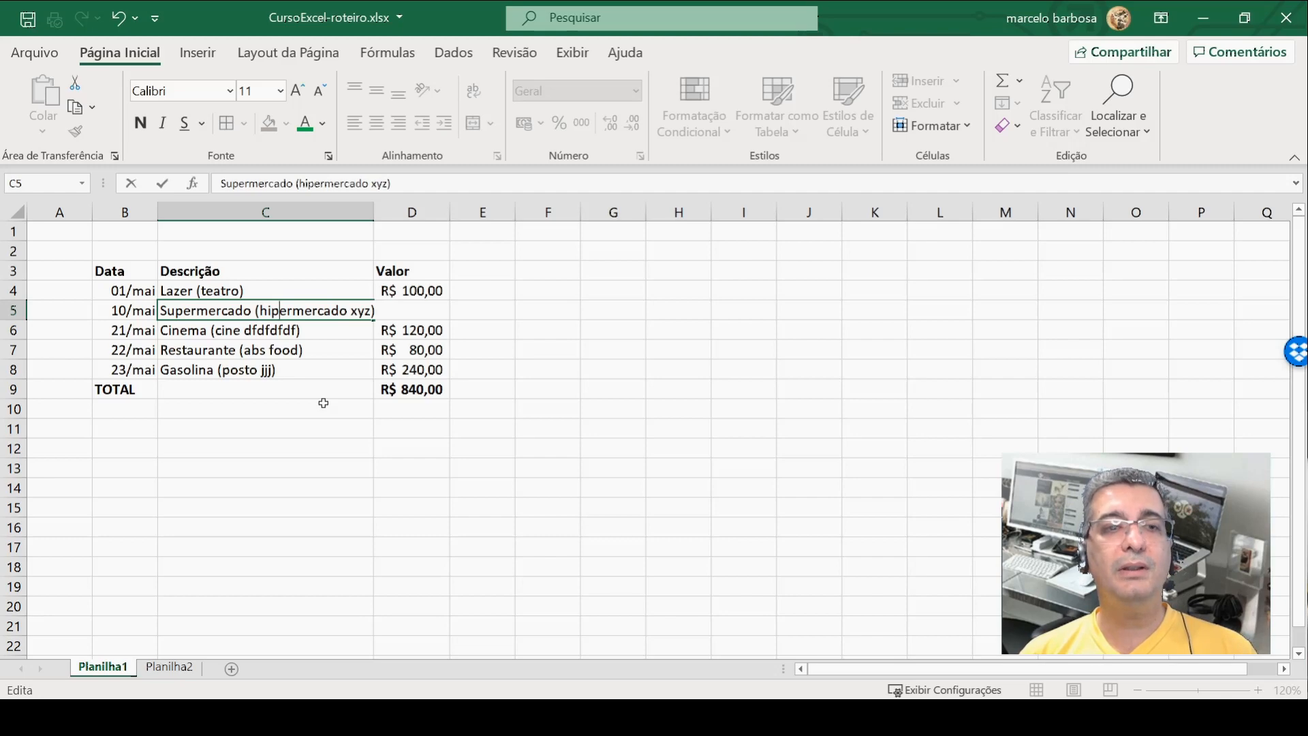
# Step: Italicize only the text "hipermercado xyz" inside the parentheses in cell C5
pyautogui.press('Left')
pyautogui.press('Left')
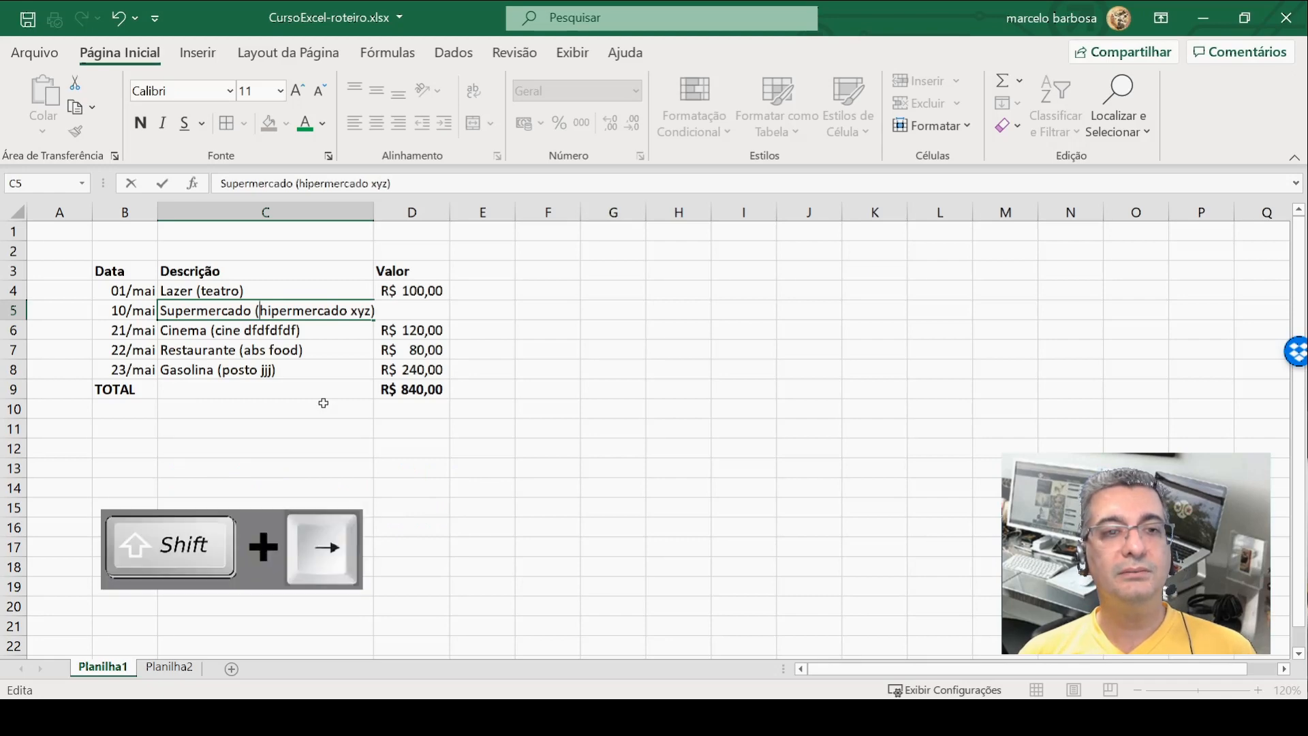
pyautogui.hotkey('shift', 'Right')
pyautogui.hotkey('shift', 'Right')
pyautogui.hotkey('shift', 'Right')
pyautogui.hotkey('shift', 'Right')
pyautogui.hotkey('shift', 'Right')
pyautogui.hotkey('shift', 'Right')
pyautogui.hotkey('shift', 'Right')
pyautogui.hotkey('shift', 'Right')
pyautogui.hotkey('shift', 'Right')
pyautogui.hotkey('shift', 'Right')
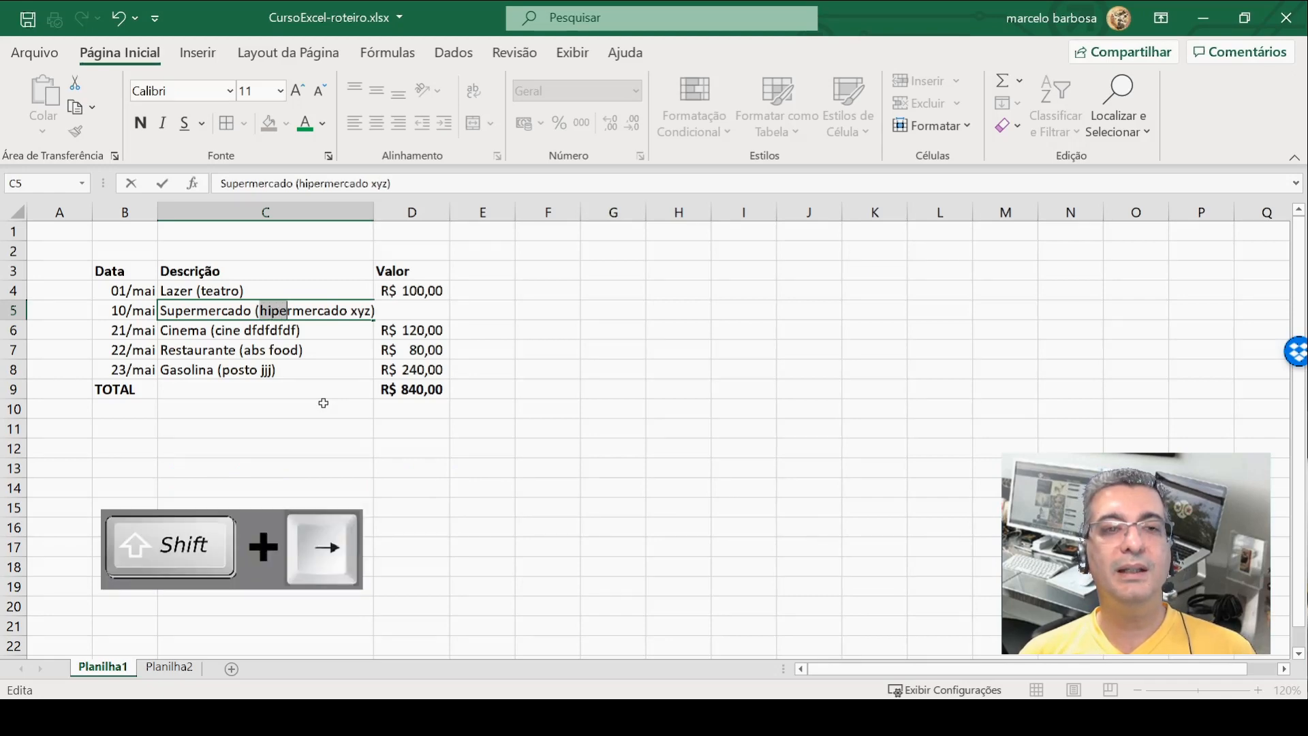
pyautogui.hotkey('shift', 'Right')
pyautogui.hotkey('shift', 'Right')
pyautogui.hotkey('shift', 'Right')
pyautogui.hotkey('shift', 'Right')
pyautogui.hotkey('shift', 'Right')
pyautogui.hotkey('shift', 'Right')
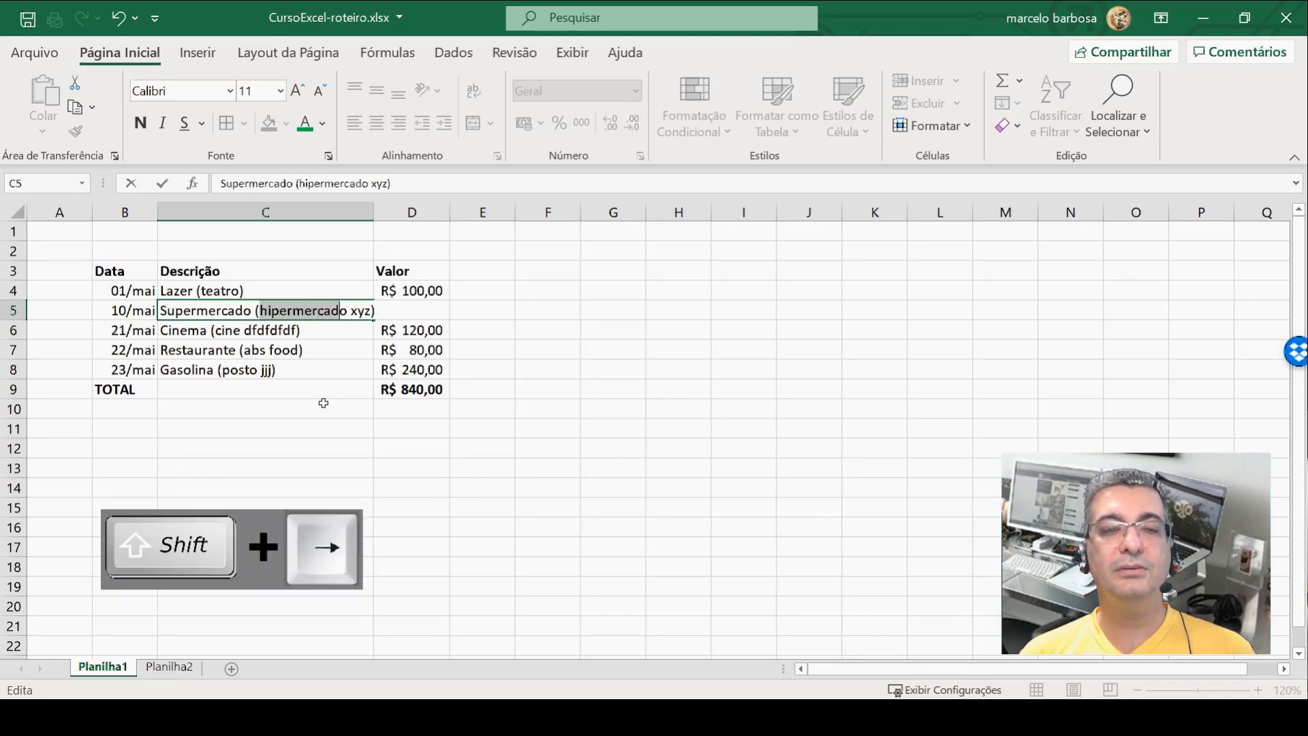
pyautogui.hotkey('shift', 'Right')
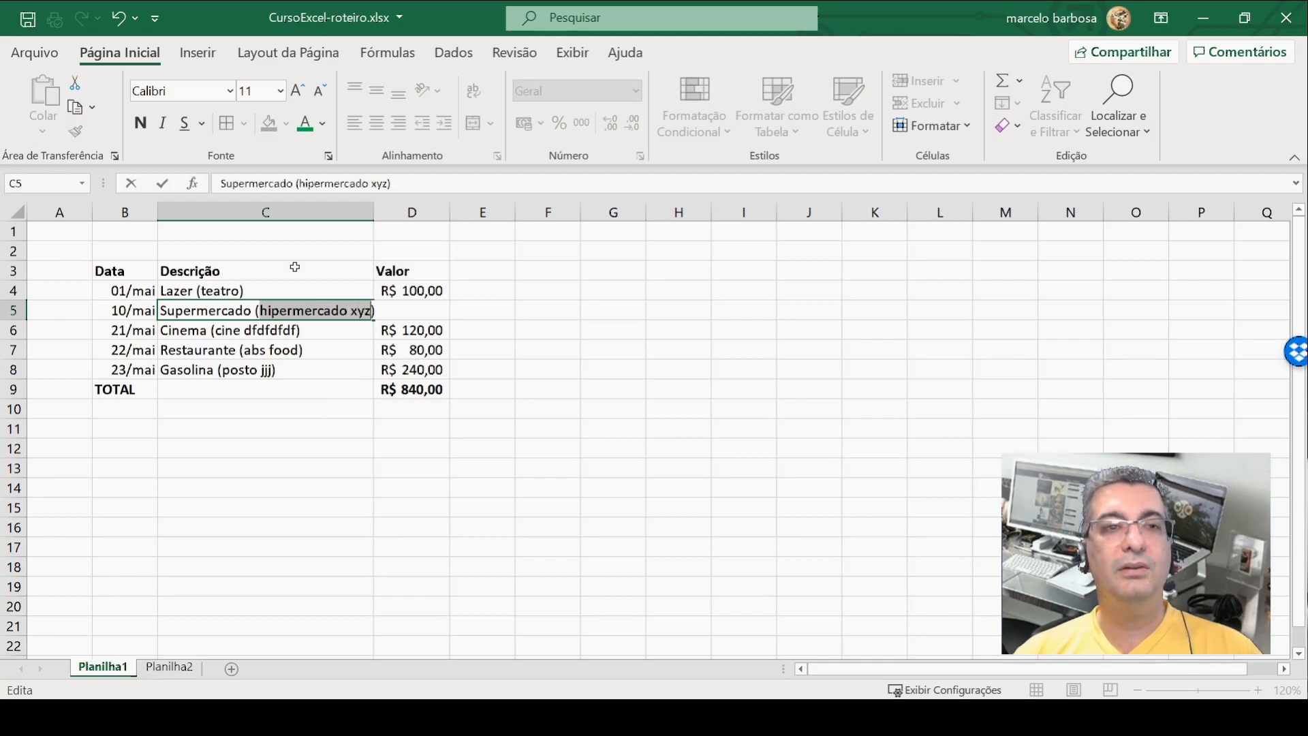
pyautogui.click(165, 130)
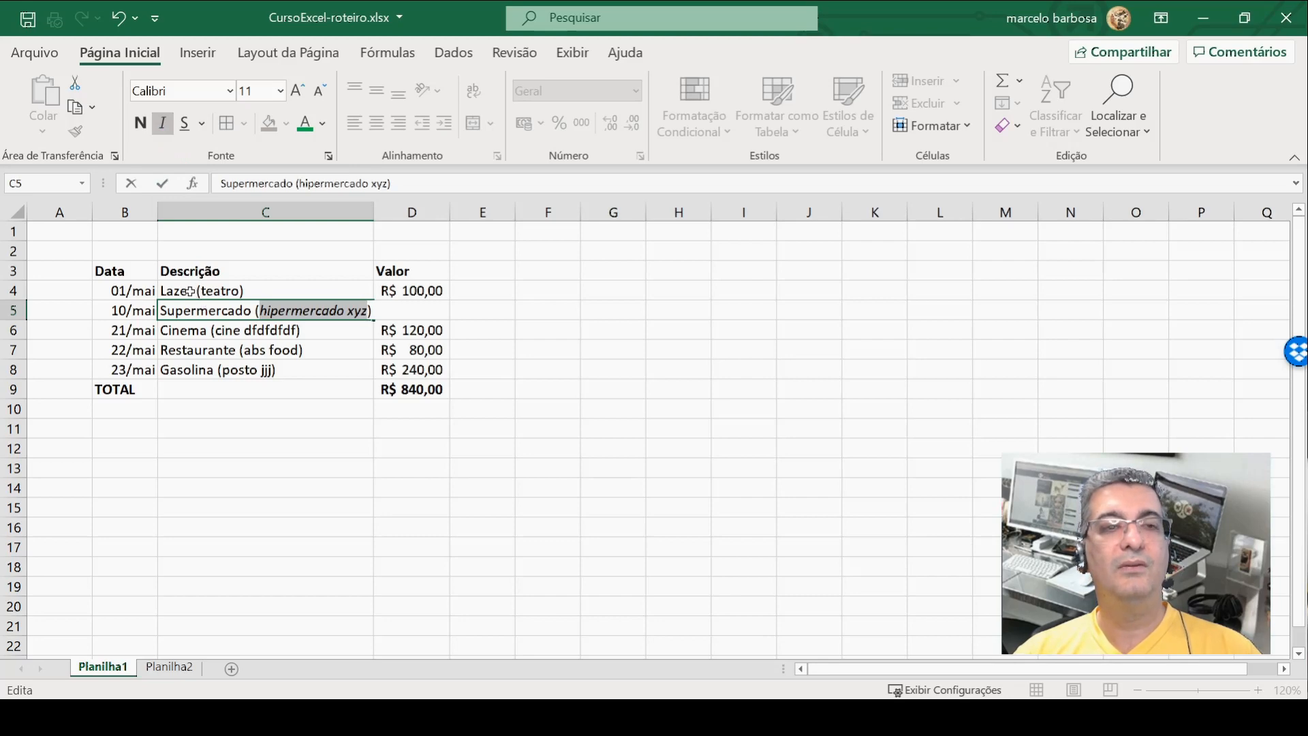
pyautogui.click(215, 364)
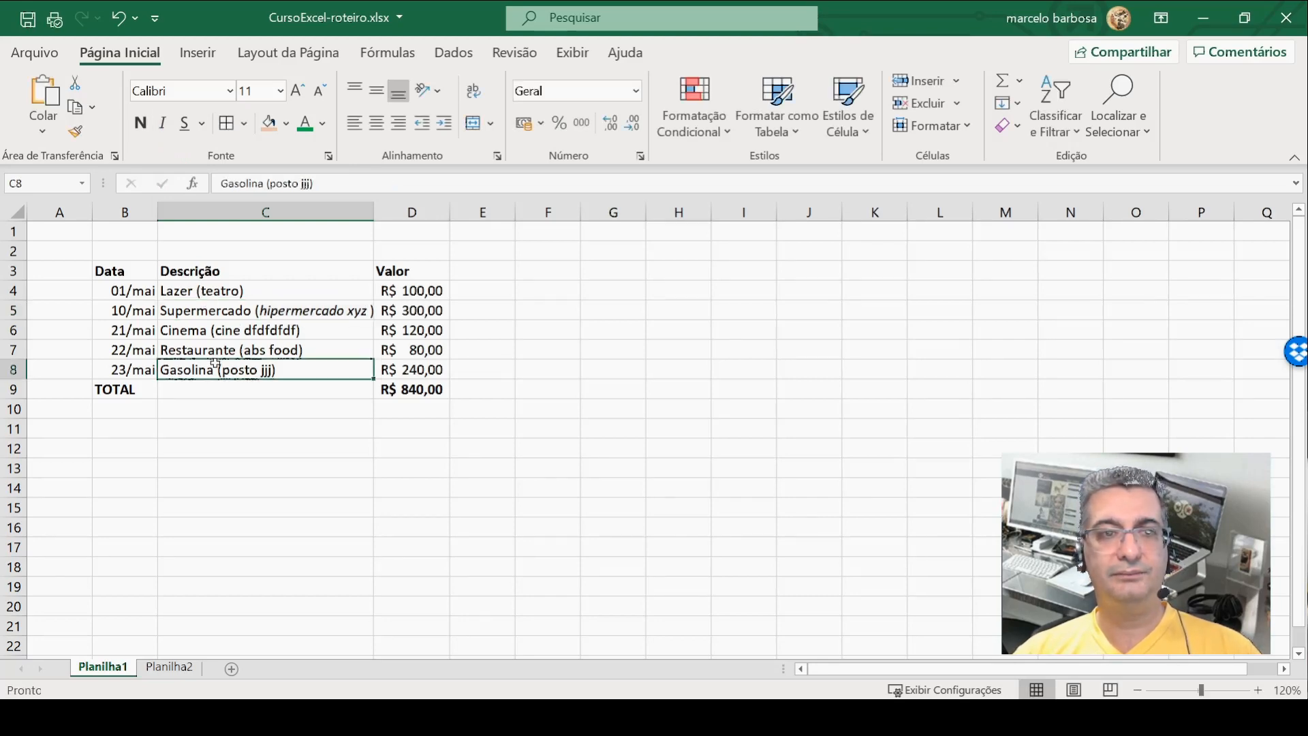
# Step: Italicize only the word "teatro" inside the parentheses in cell C4
pyautogui.doubleClick(209, 291)
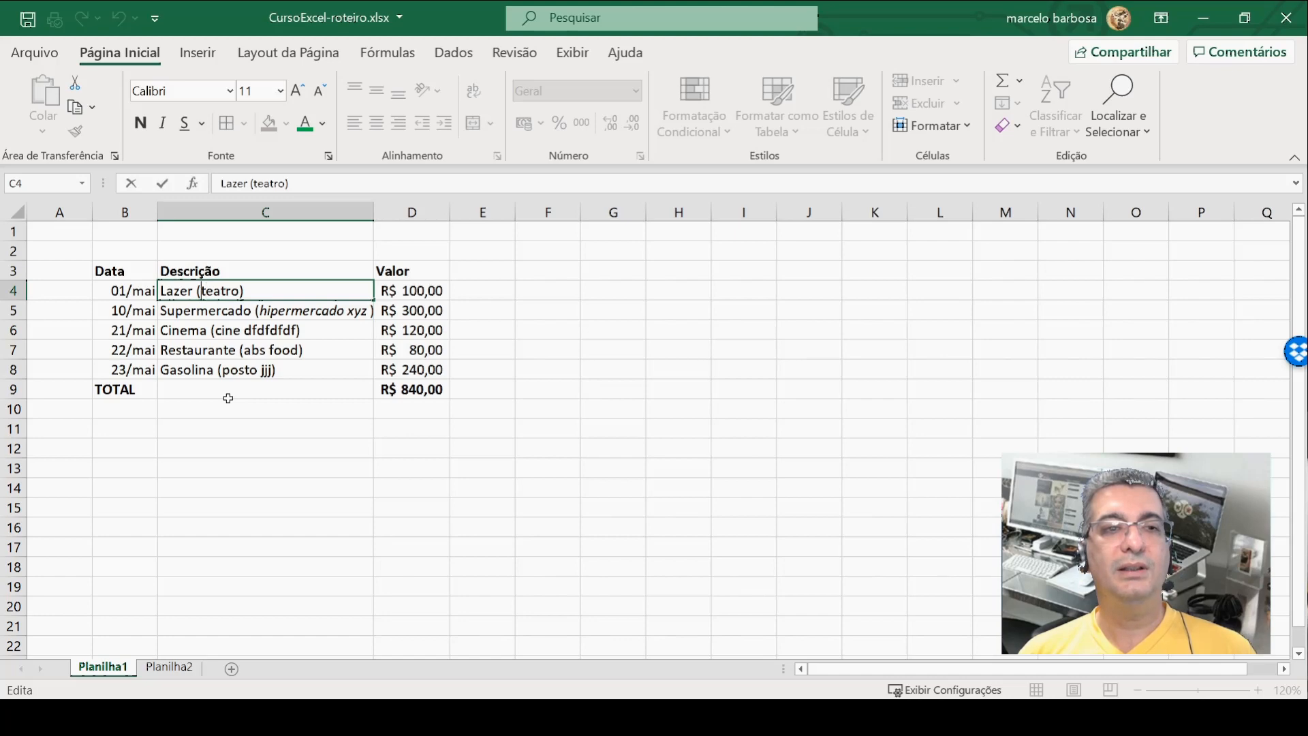
pyautogui.hotkey('shift', 'Right')
pyautogui.hotkey('shift', 'Right')
pyautogui.hotkey('shift', 'Right')
pyautogui.hotkey('shift', 'Right')
pyautogui.hotkey('shift', 'Right')
pyautogui.hotkey('shift', 'Right')
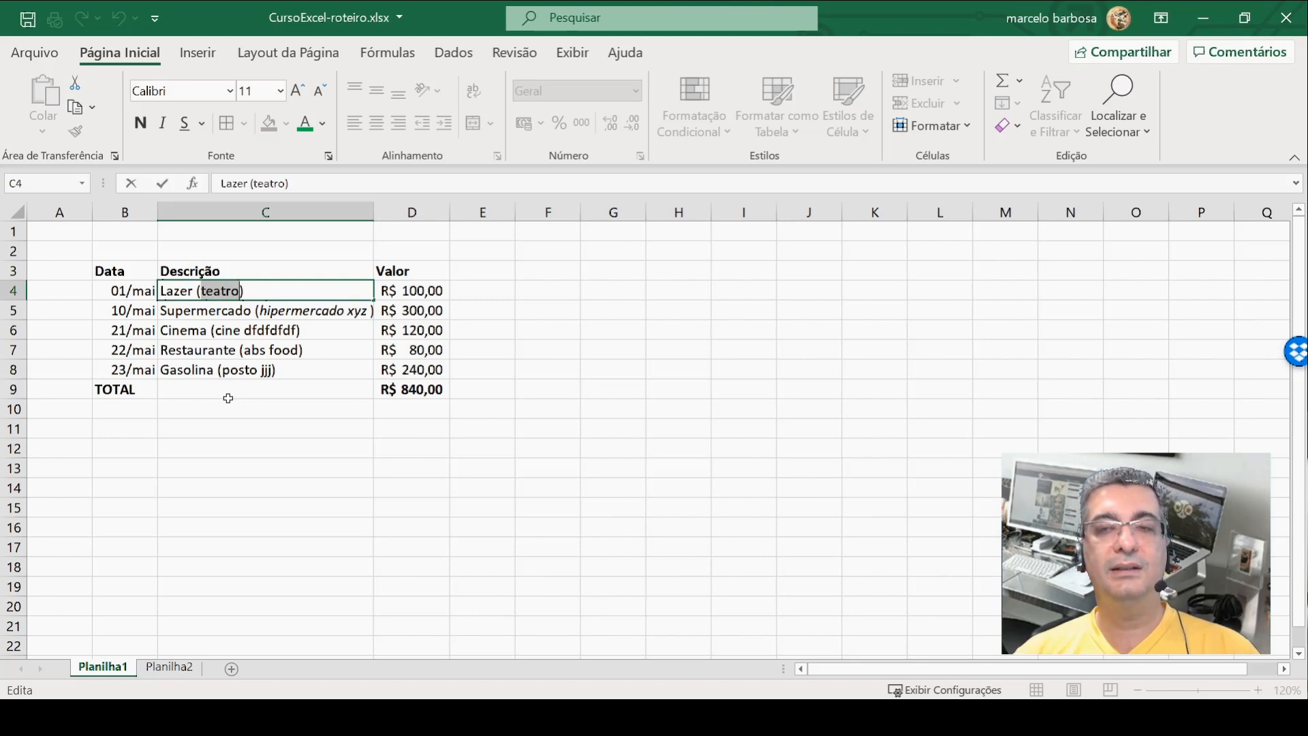
pyautogui.click(162, 123)
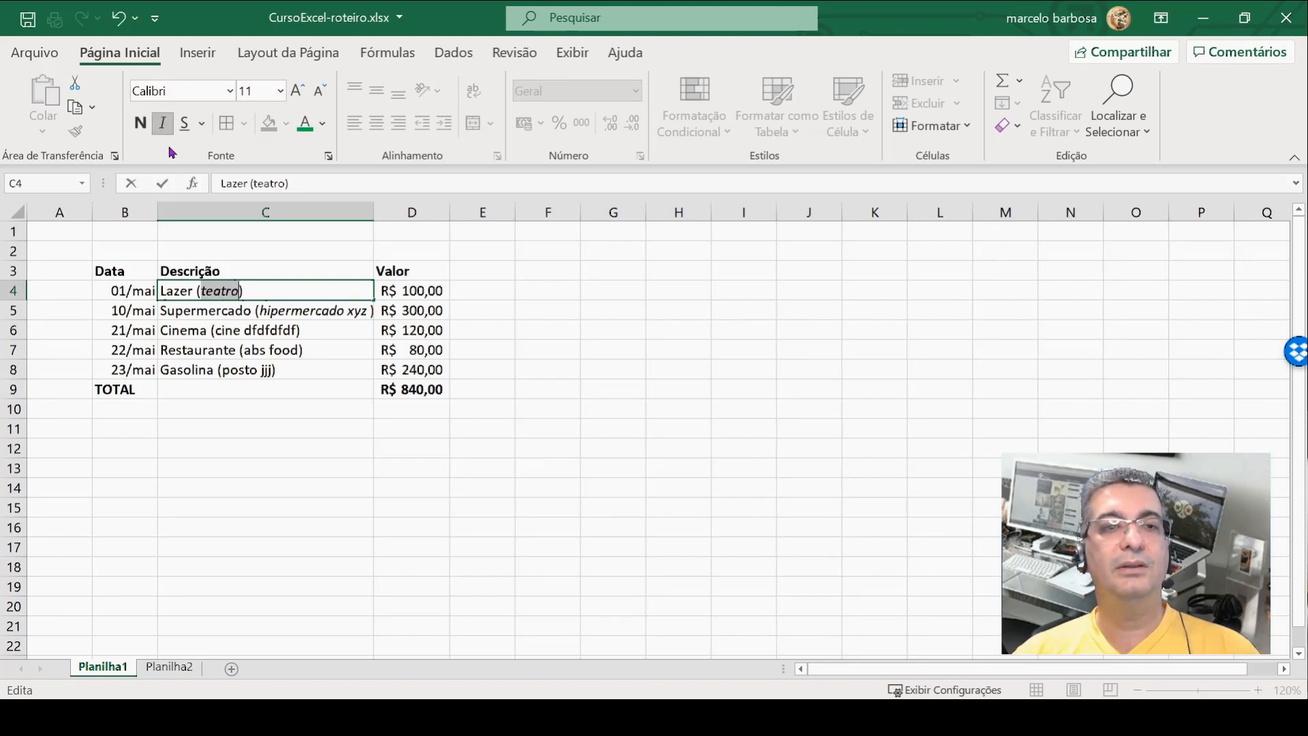
# Step: Italicize only the text "cine dfdfdfdf" inside the parentheses in cell C6
pyautogui.doubleClick(215, 332)
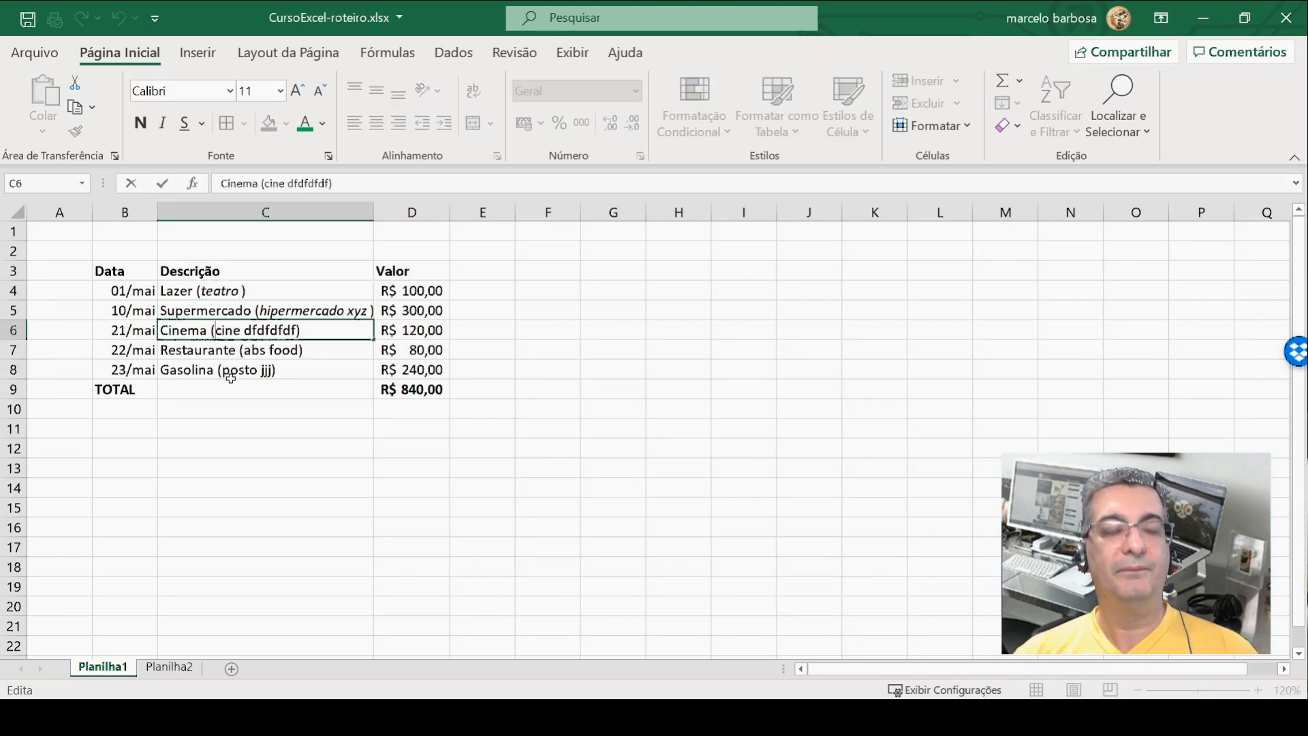
pyautogui.hotkey('shift', 'Right')
pyautogui.hotkey('shift', 'Right')
pyautogui.hotkey('shift', 'Right')
pyautogui.hotkey('shift', 'Right')
pyautogui.hotkey('shift', 'Right')
pyautogui.hotkey('shift', 'Right')
pyautogui.hotkey('shift', 'Right')
pyautogui.hotkey('shift', 'Right')
pyautogui.hotkey('shift', 'Right')
pyautogui.hotkey('shift', 'Right')
pyautogui.hotkey('shift', 'Right')
pyautogui.hotkey('shift', 'Right')
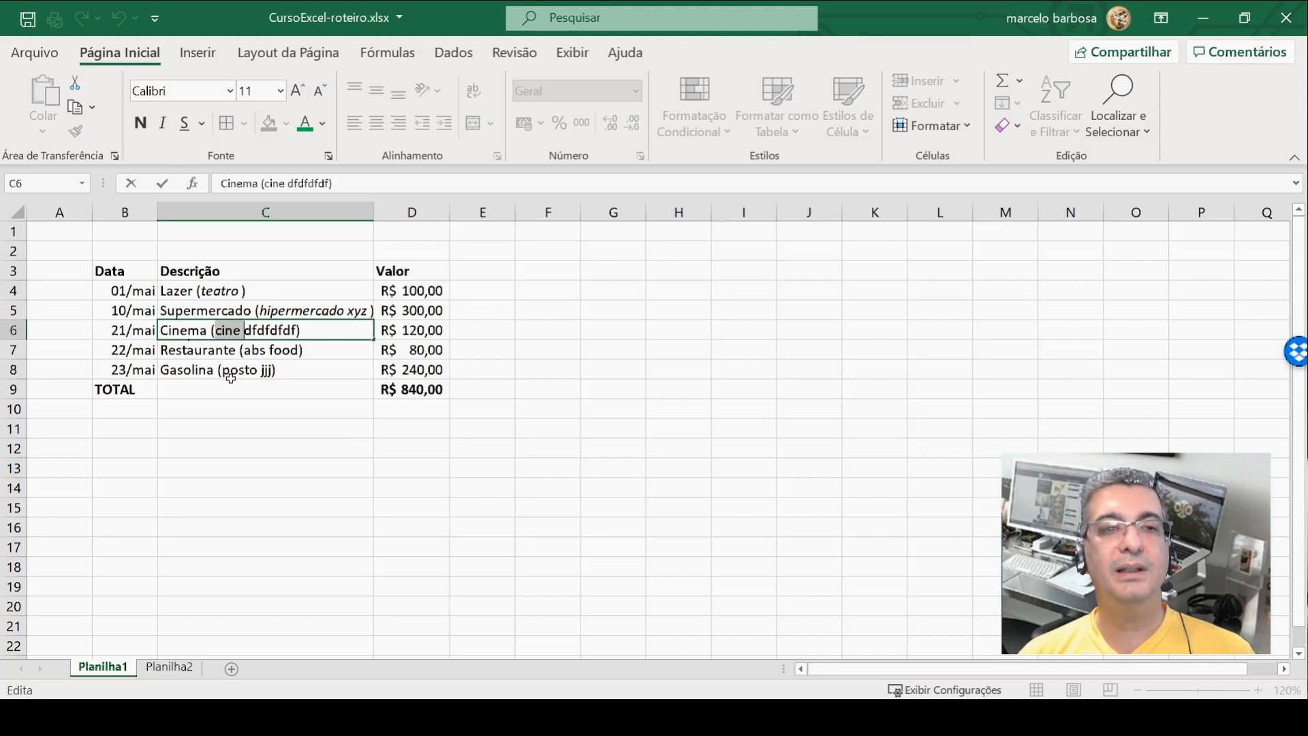
pyautogui.hotkey('shift', 'Right')
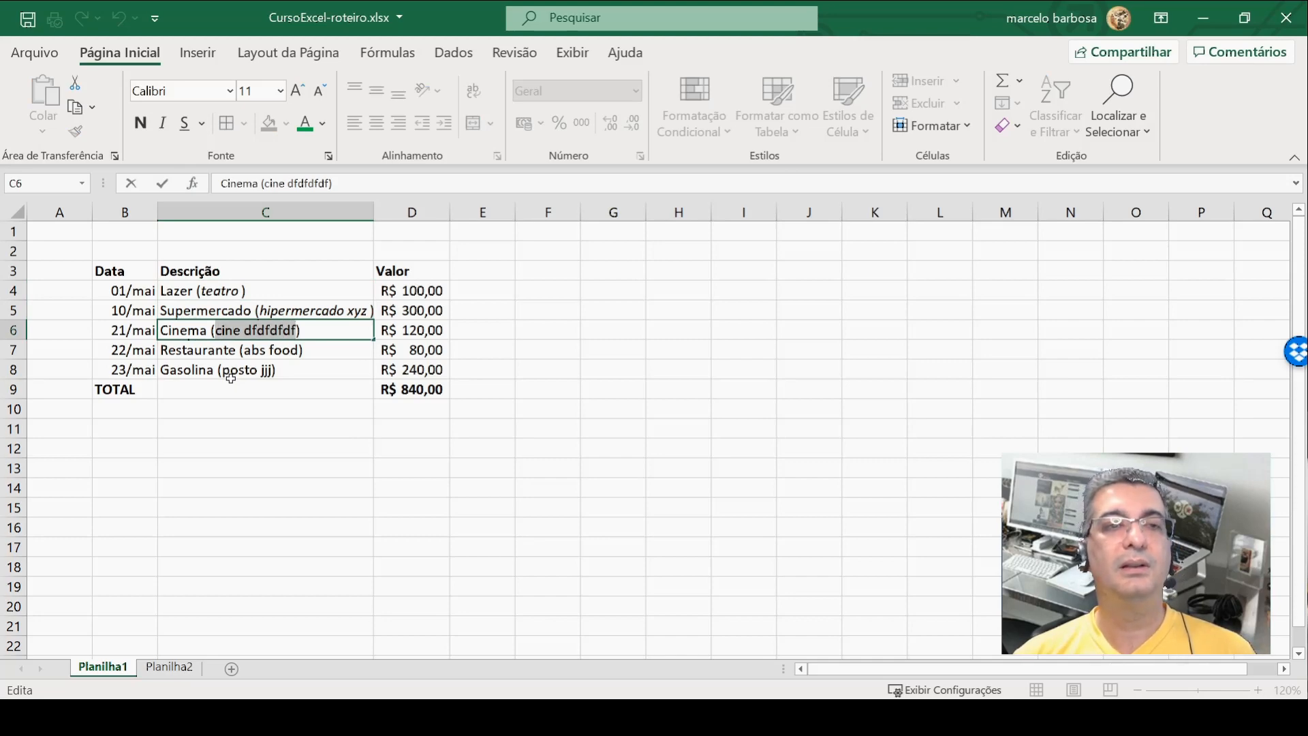
pyautogui.click(163, 124)
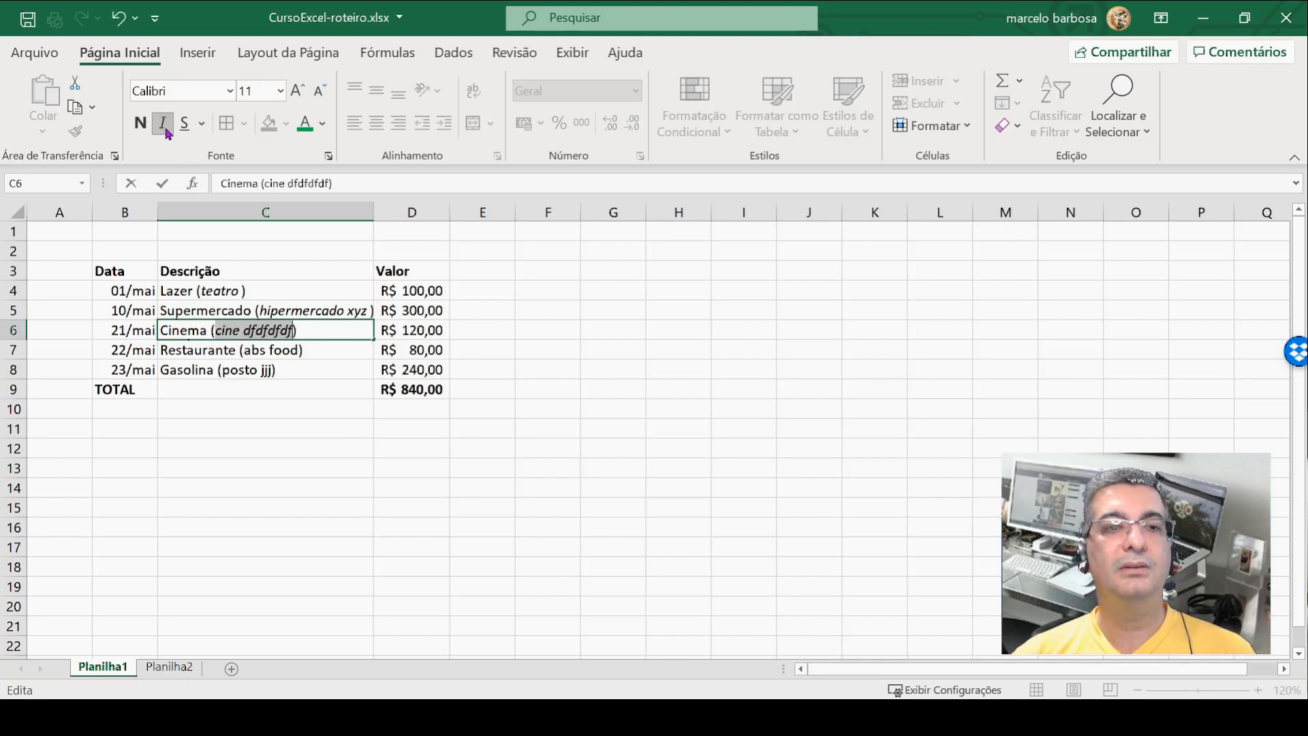
# Step: Italicize only the text "abs food" inside the parentheses in cell C7, toggling the italics off and on again
pyautogui.click(244, 352)
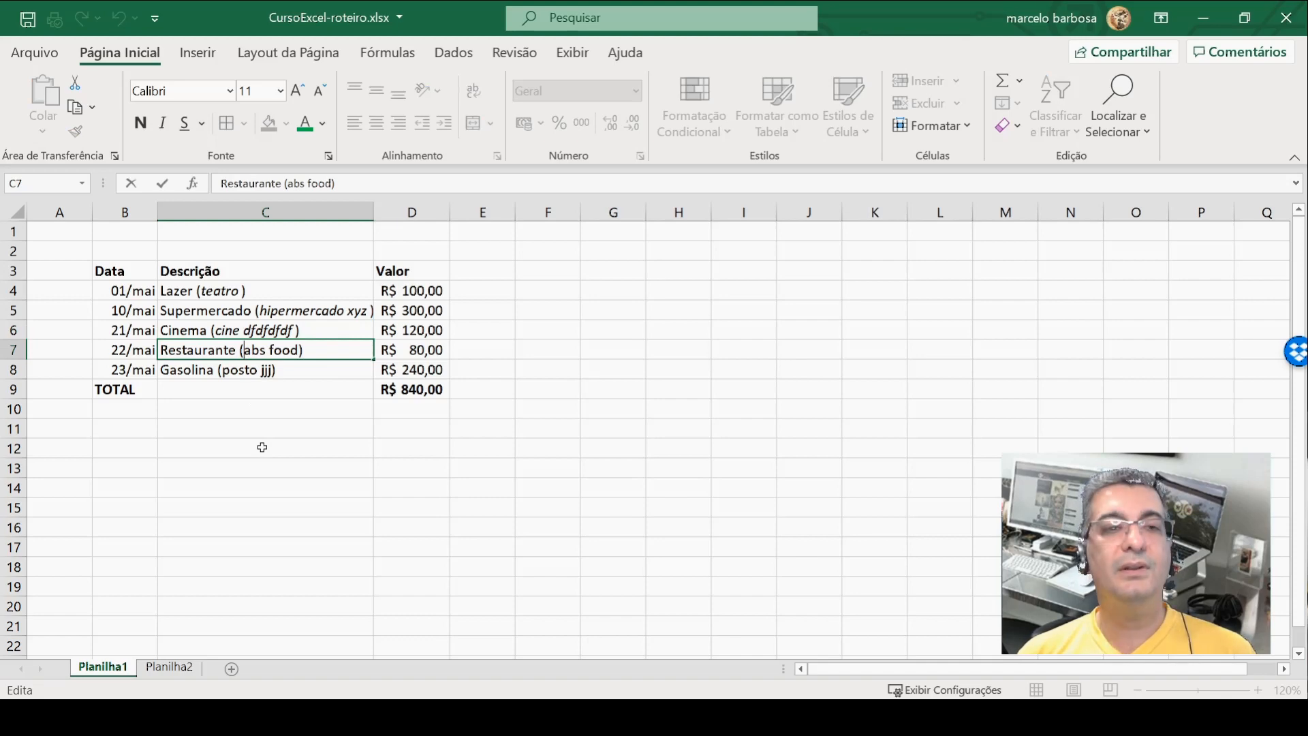
pyautogui.hotkey('shift', 'Right')
pyautogui.hotkey('shift', 'Right')
pyautogui.hotkey('shift', 'Right')
pyautogui.hotkey('shift', 'Right')
pyautogui.hotkey('shift', 'Right')
pyautogui.hotkey('shift', 'Right')
pyautogui.hotkey('shift', 'Right')
pyautogui.hotkey('shift', 'Right')
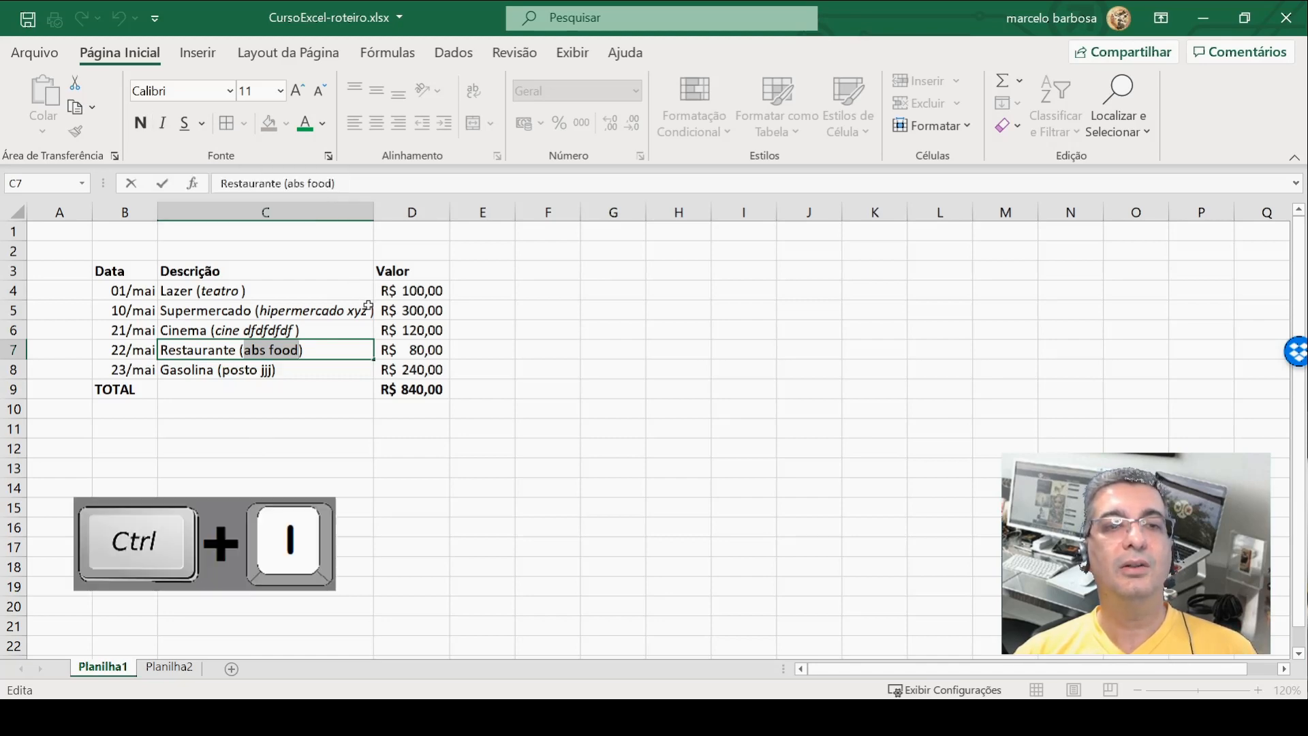
pyautogui.hotkey('ctrl', 'i')
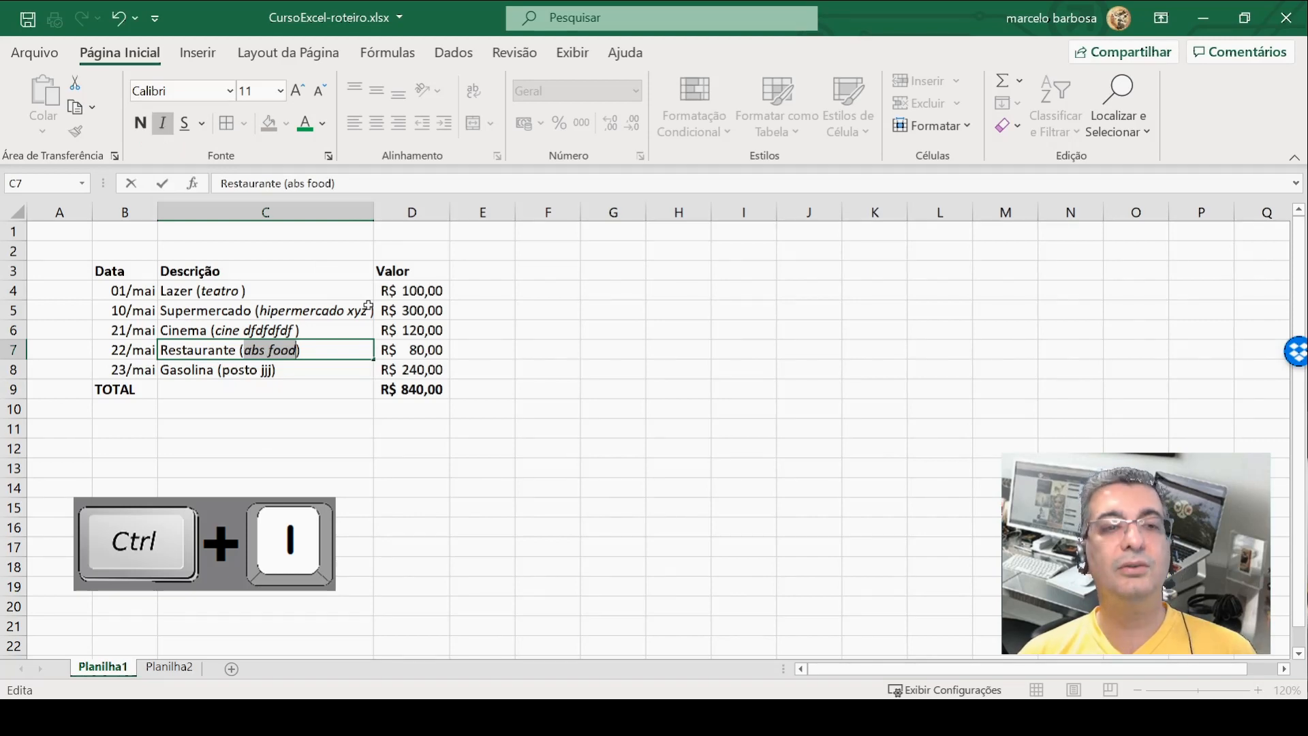
pyautogui.hotkey('ctrl', 'i')
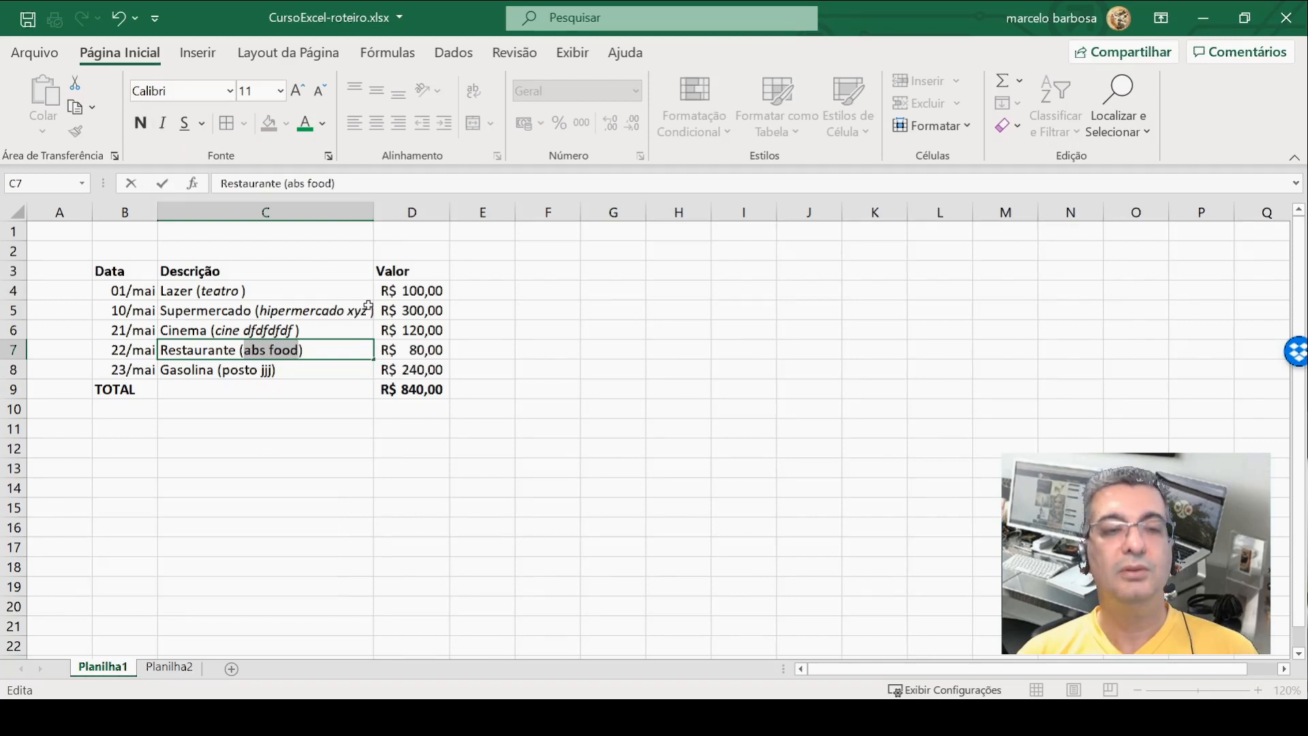
pyautogui.hotkey('ctrl', 'i')
pyautogui.press('Return')
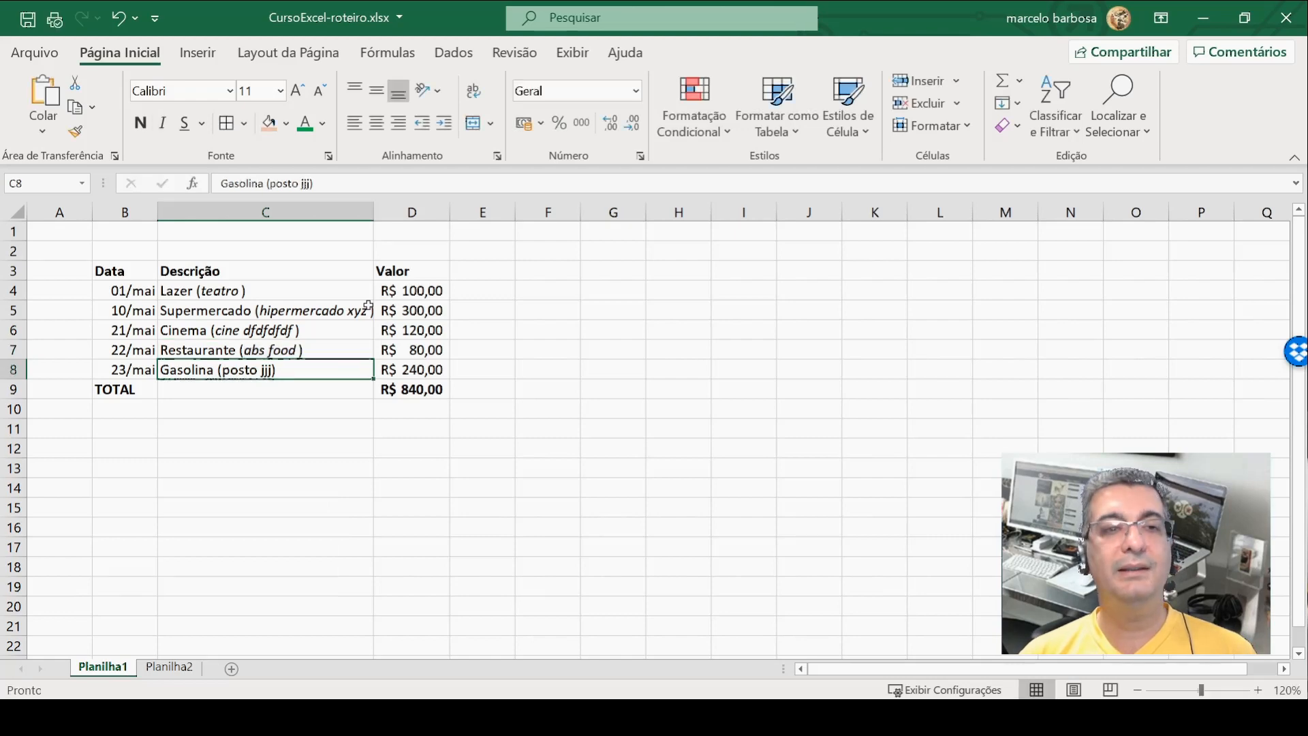
# Step: Italicize only the text "posto jjj" inside the parentheses in cell C8
pyautogui.doubleClick(227, 371)
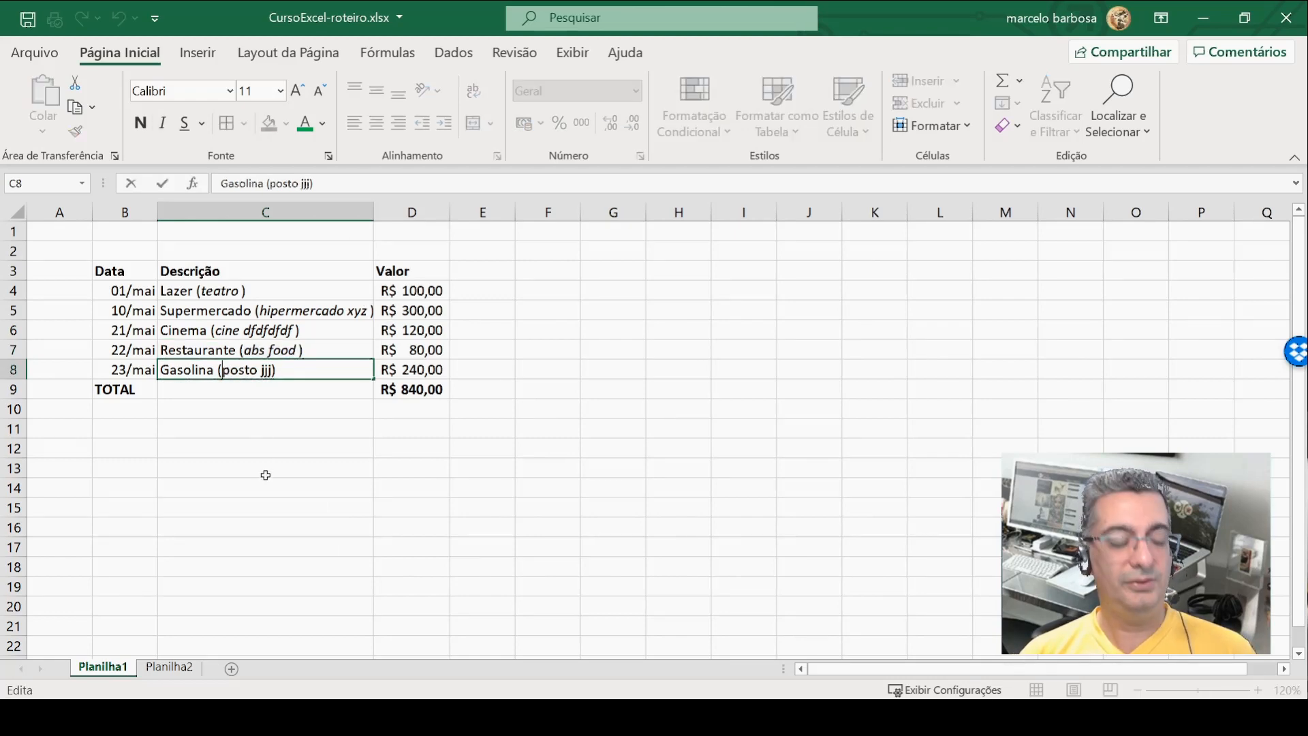
pyautogui.hotkey('shift', 'Right')
pyautogui.hotkey('shift', 'Right')
pyautogui.hotkey('shift', 'Right')
pyautogui.hotkey('shift', 'Right')
pyautogui.hotkey('shift', 'Right')
pyautogui.hotkey('shift', 'Right')
pyautogui.hotkey('shift', 'Right')
pyautogui.hotkey('shift', 'Right')
pyautogui.hotkey('shift', 'Right')
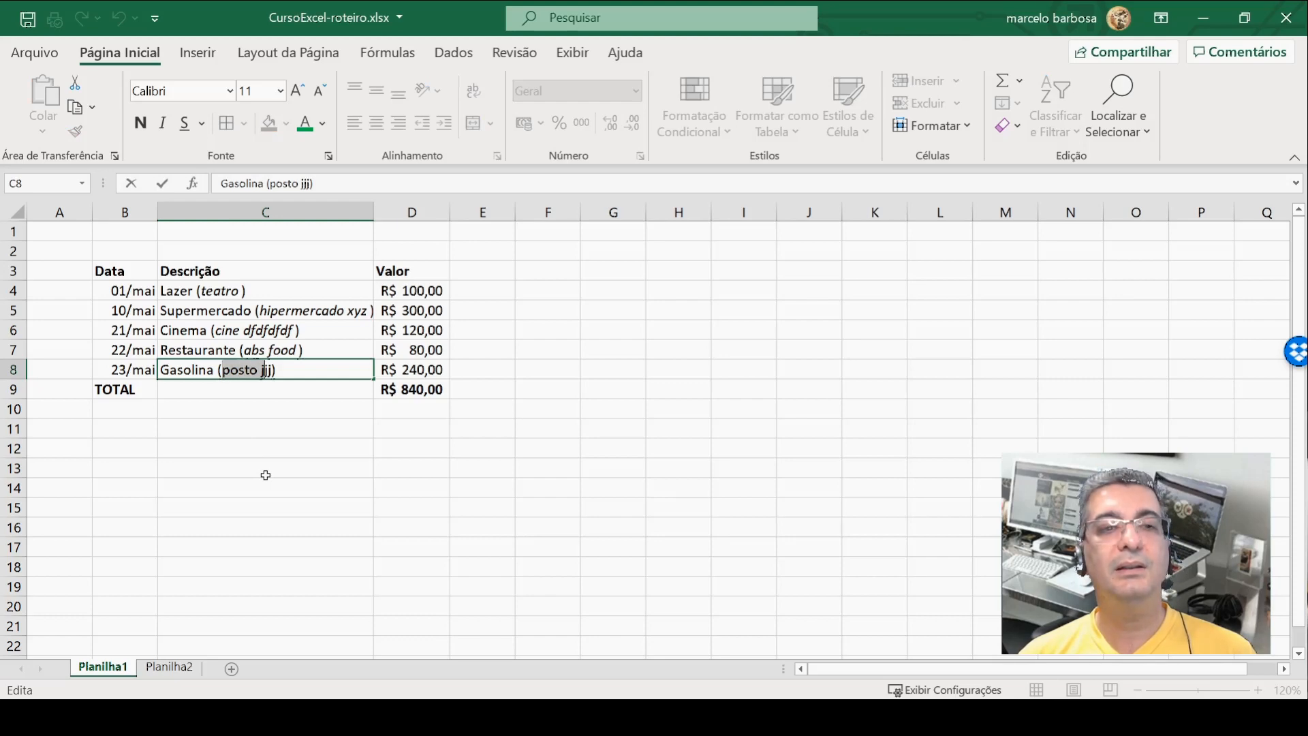
pyautogui.hotkey('shift', 'Right')
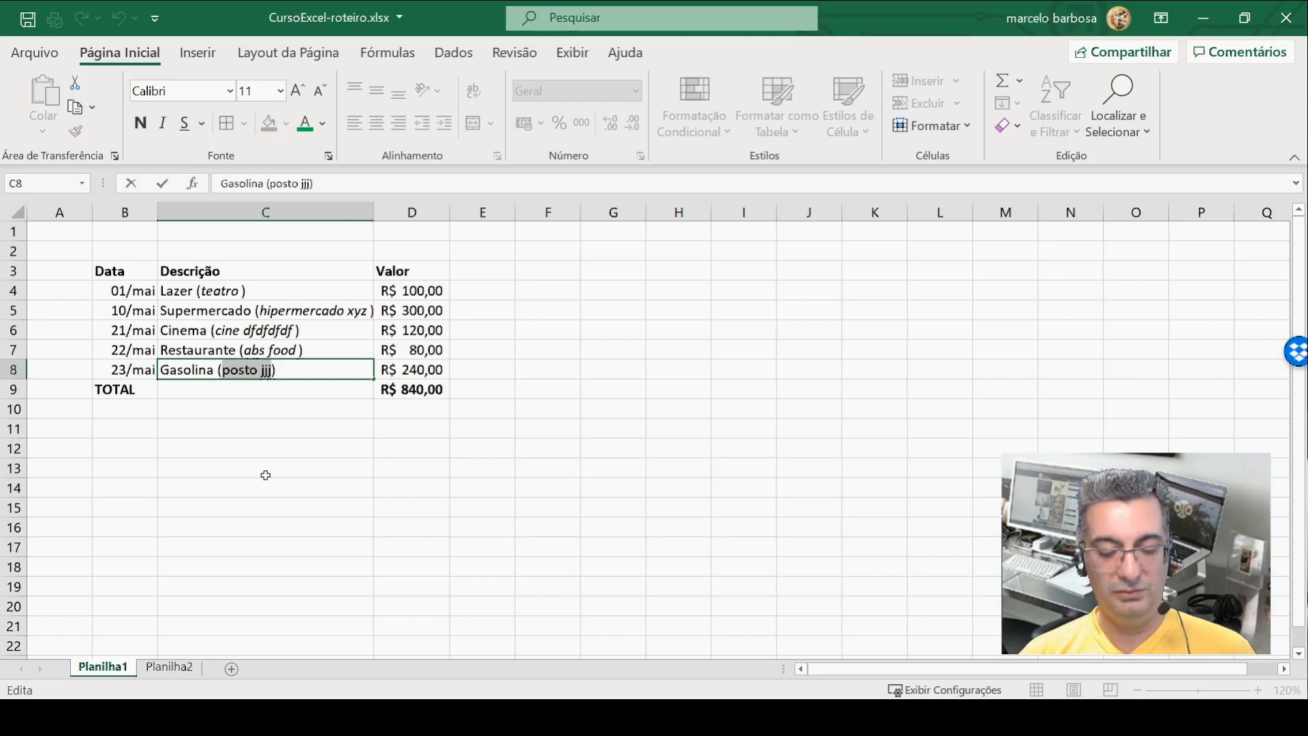
pyautogui.hotkey('ctrl', 'i')
pyautogui.press('Return')
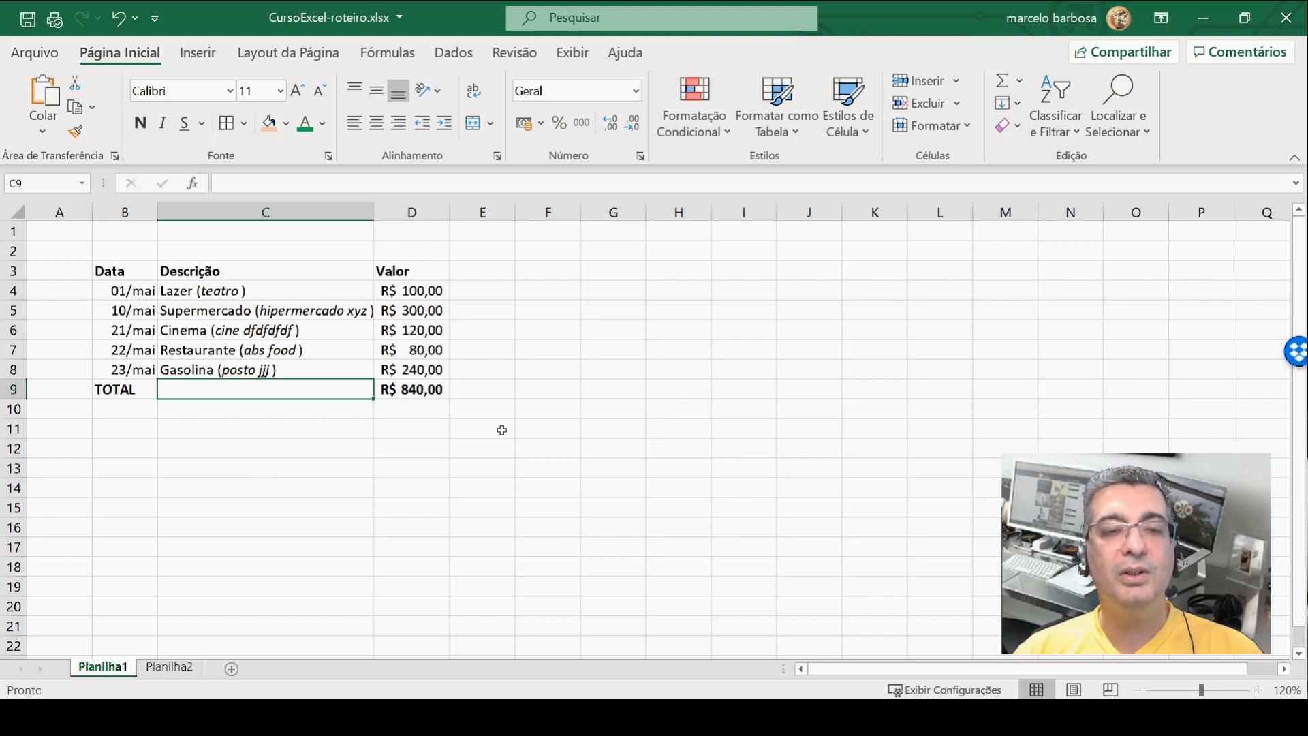
# Step: Switch the accounting format of the amount in cell D4 to Euro (€ 123), and return it to the R$ format
pyautogui.click(421, 291)
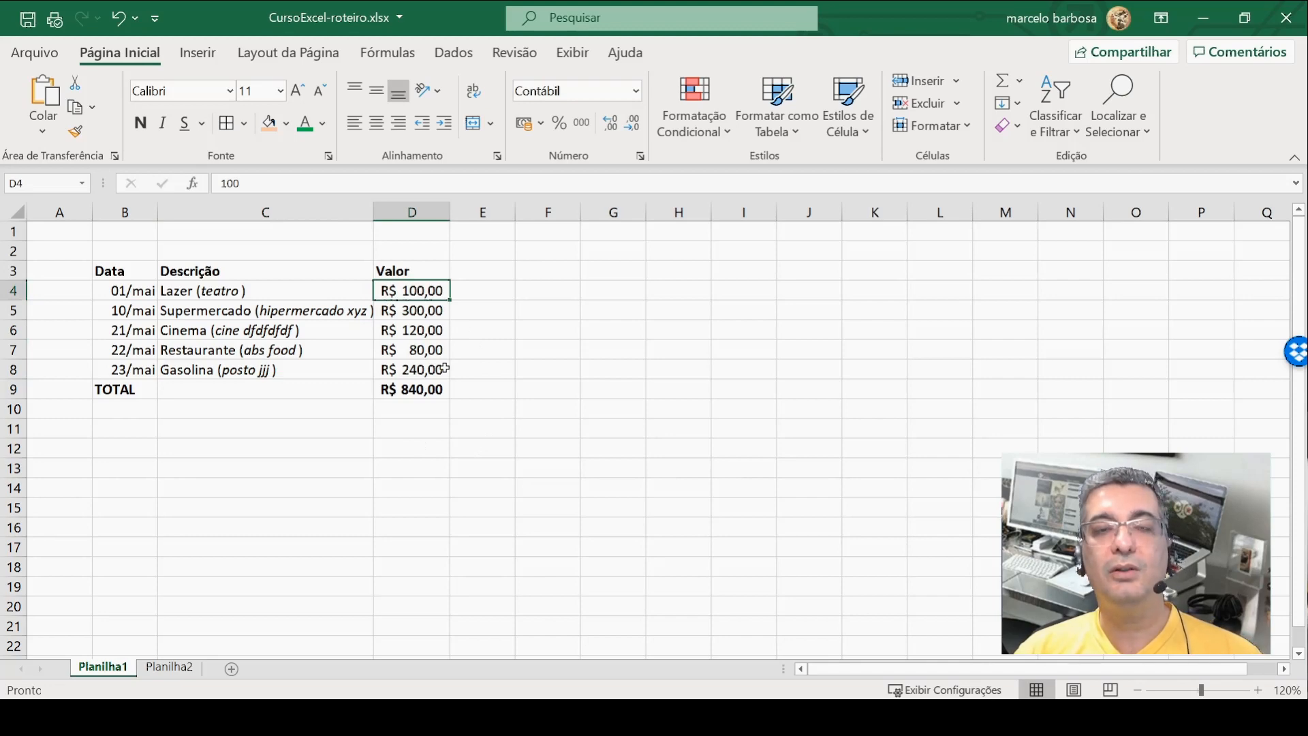
pyautogui.click(543, 129)
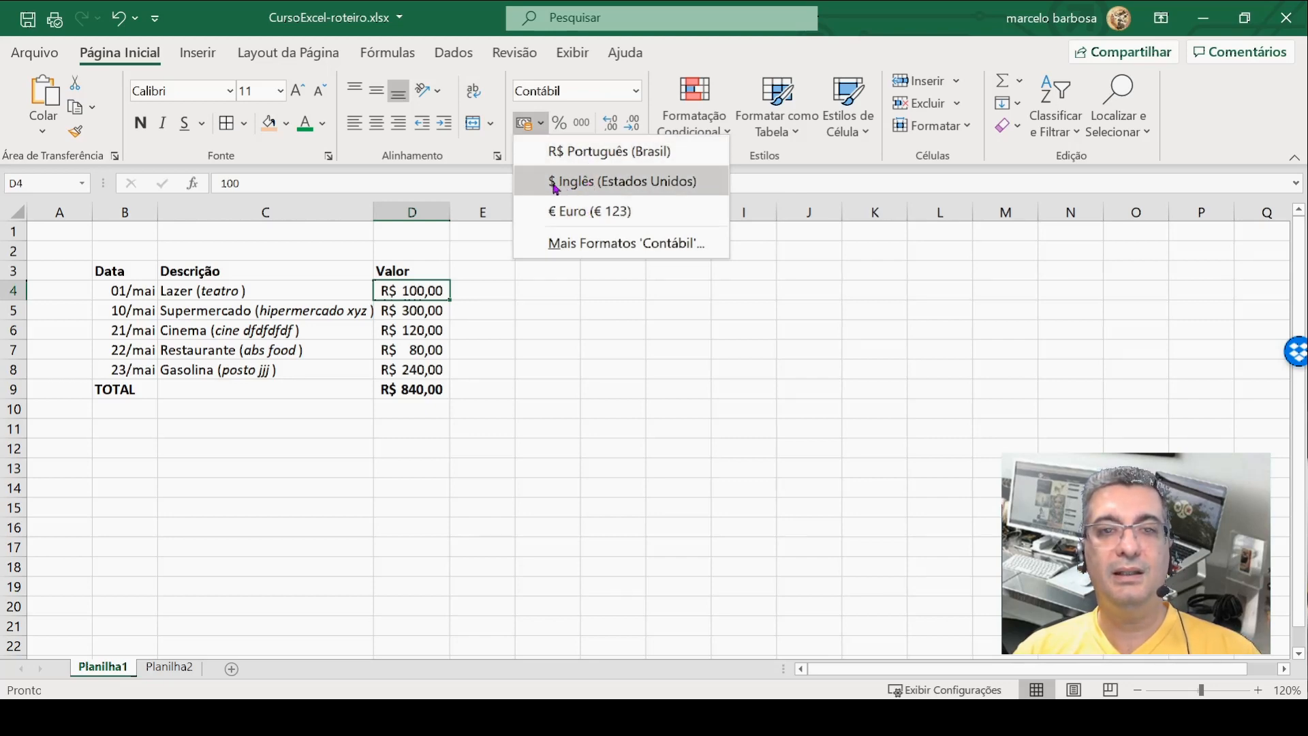
pyautogui.click(582, 219)
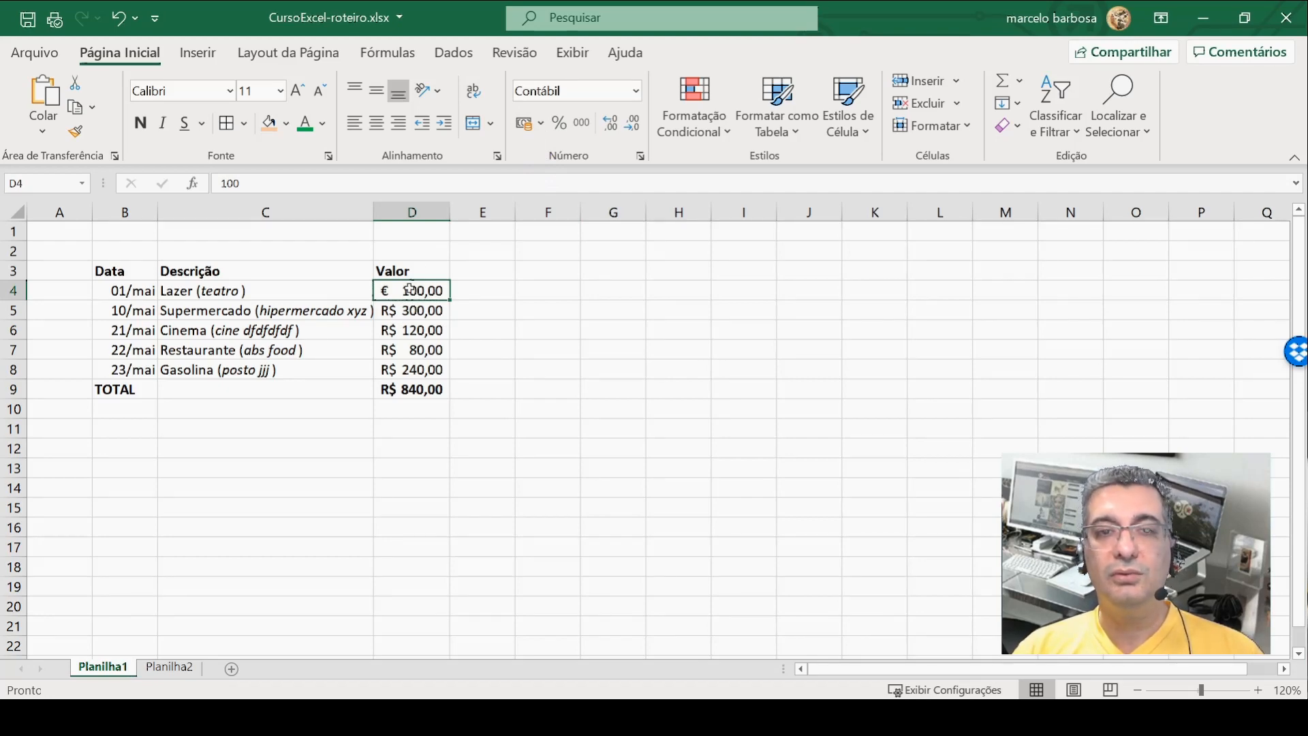
pyautogui.click(527, 129)
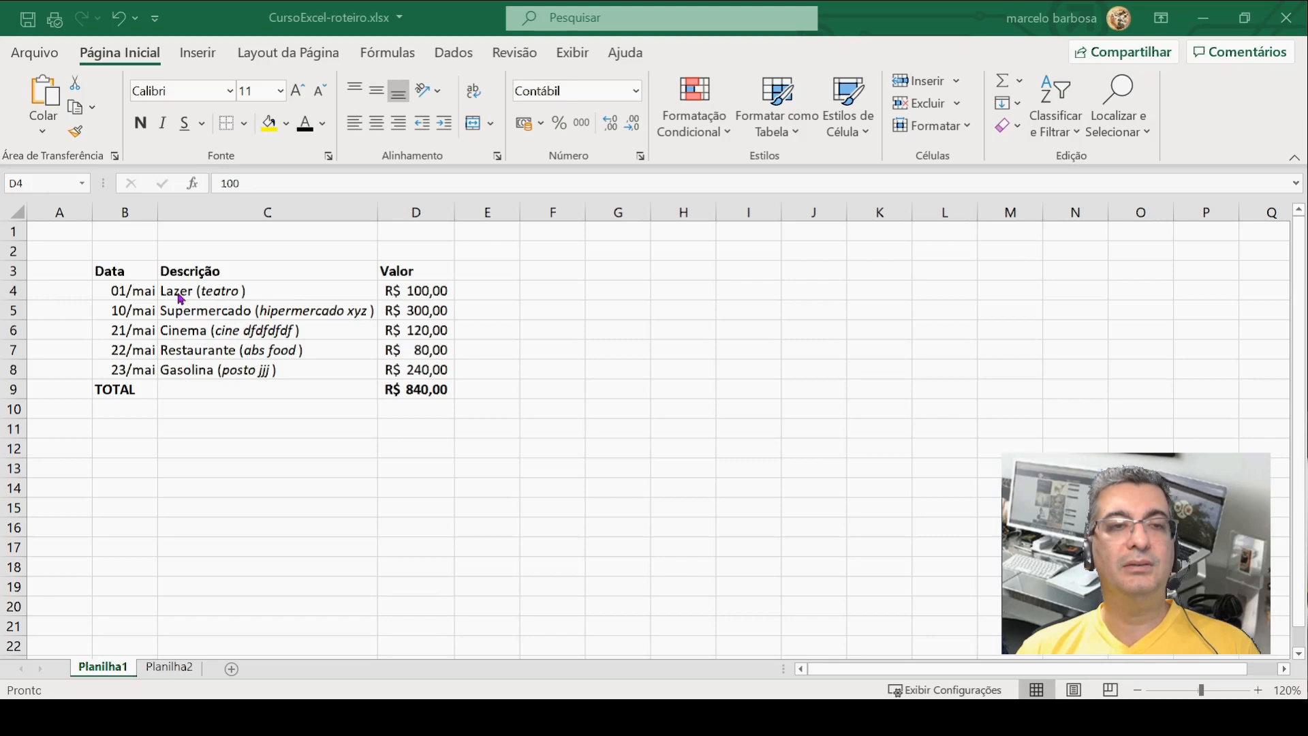
# Step: Underline only the word "Lazer" in cell C4, leaving the parenthesized text without underline
pyautogui.press('F2')
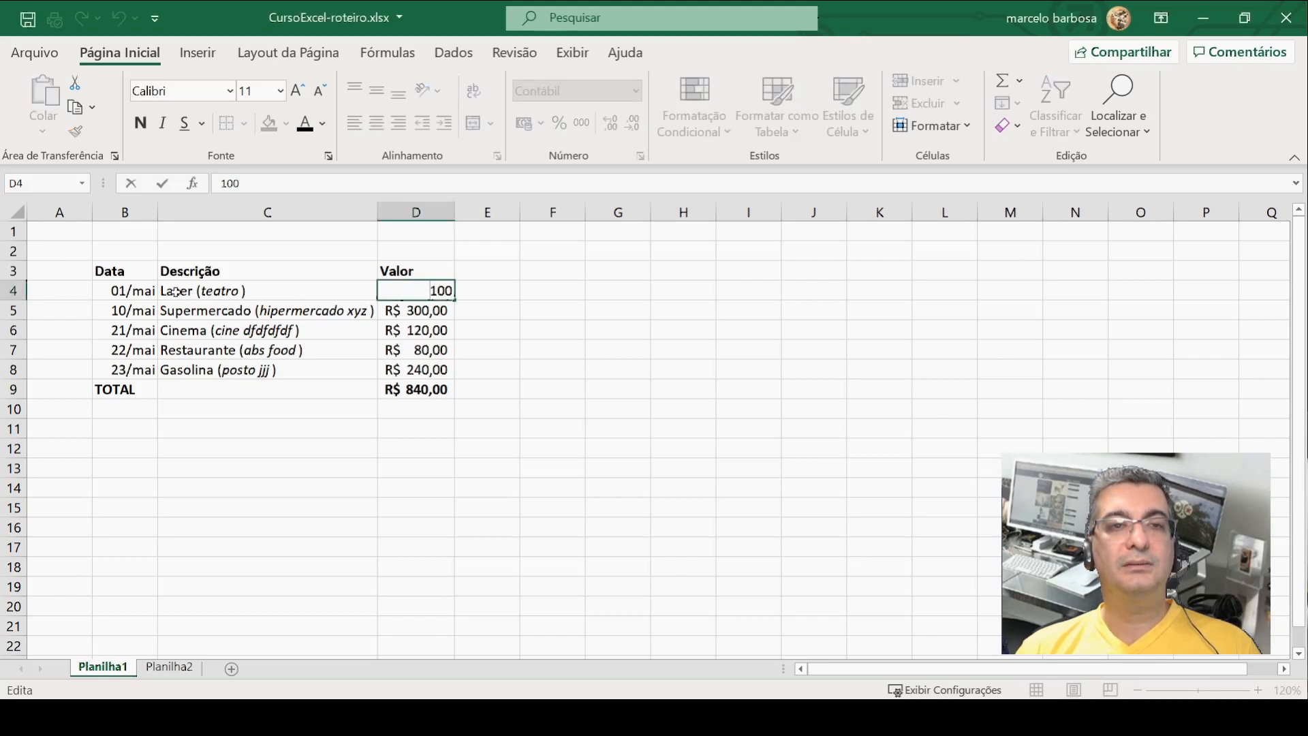
pyautogui.doubleClick(176, 291)
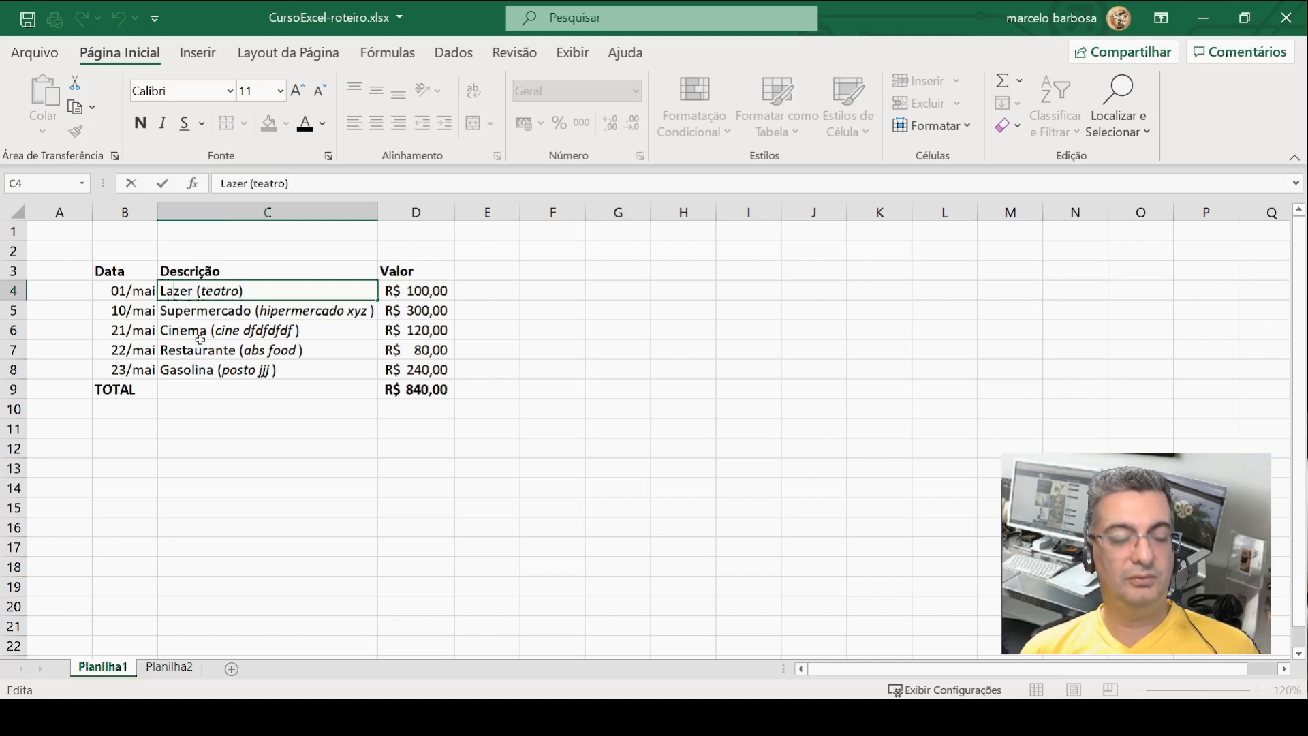
pyautogui.press('Left')
pyautogui.press('Left')
pyautogui.hotkey('shift', 'Right')
pyautogui.hotkey('shift', 'Right')
pyautogui.hotkey('shift', 'Right')
pyautogui.hotkey('shift', 'Right')
pyautogui.hotkey('shift', 'Right')
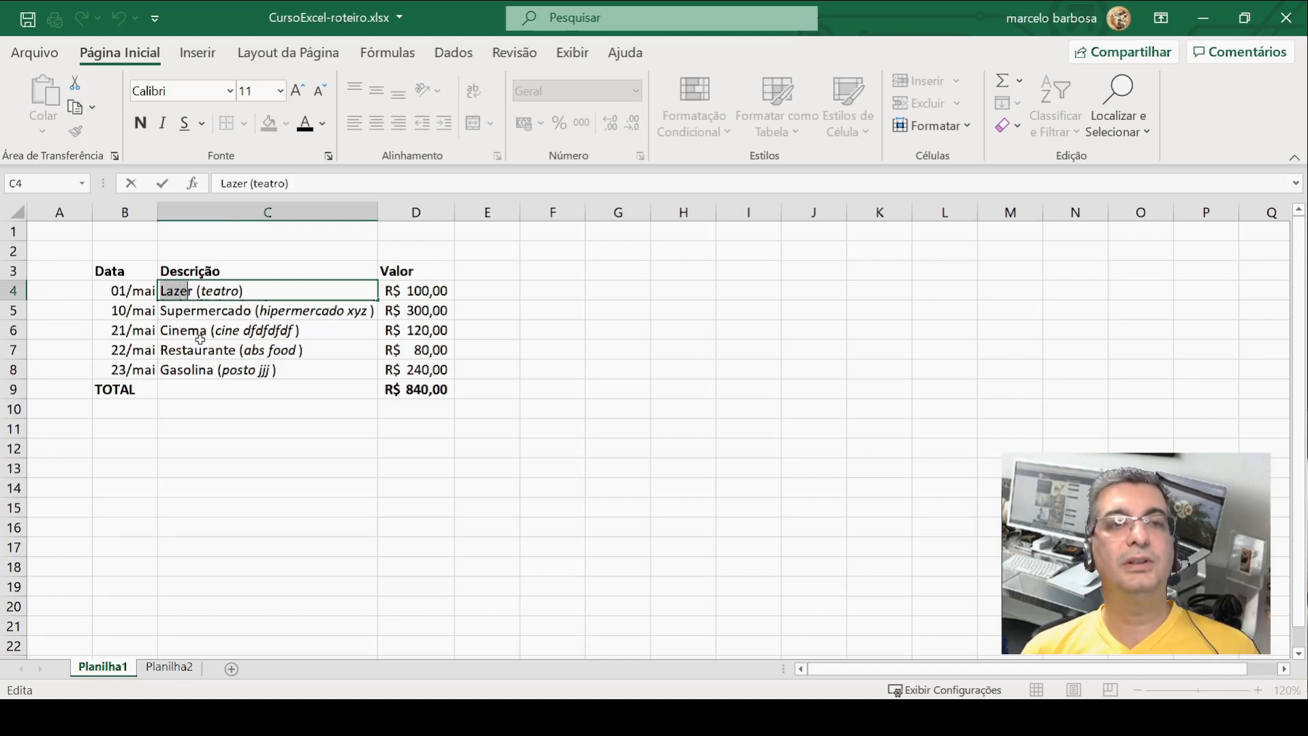
pyautogui.click(186, 126)
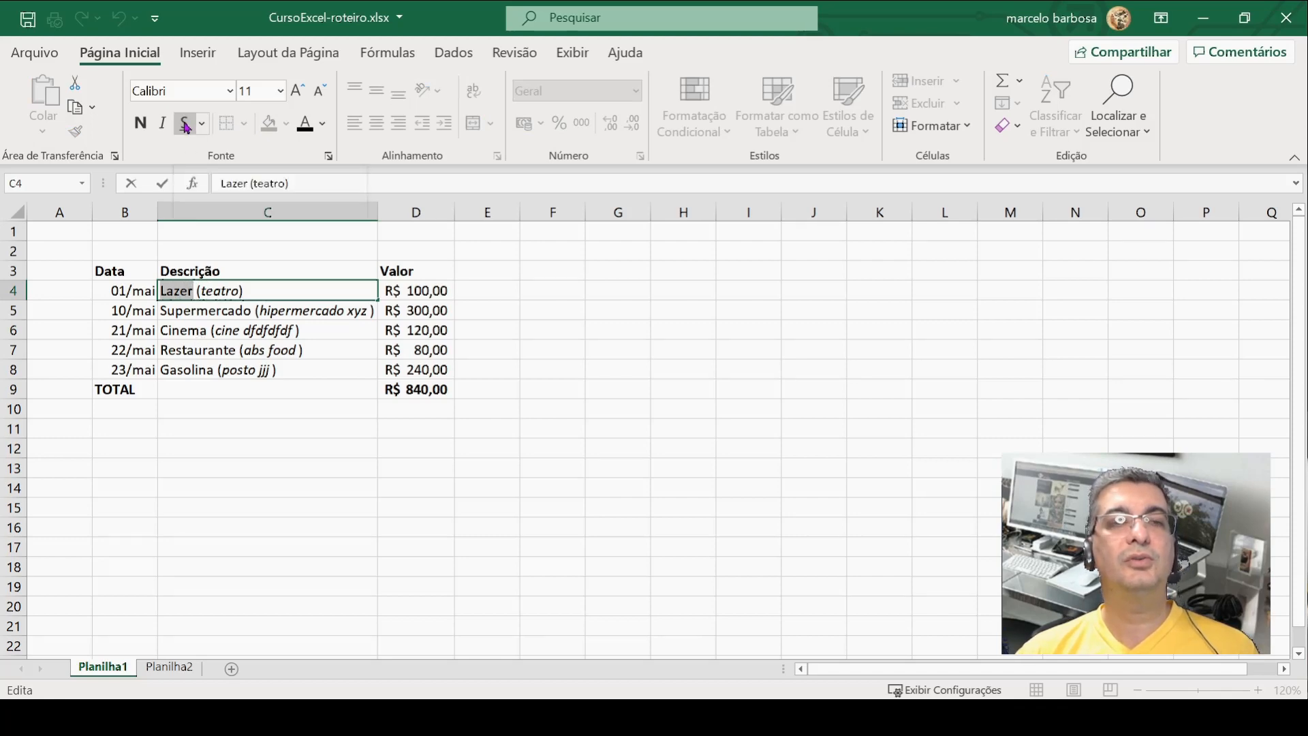
pyautogui.click(251, 310)
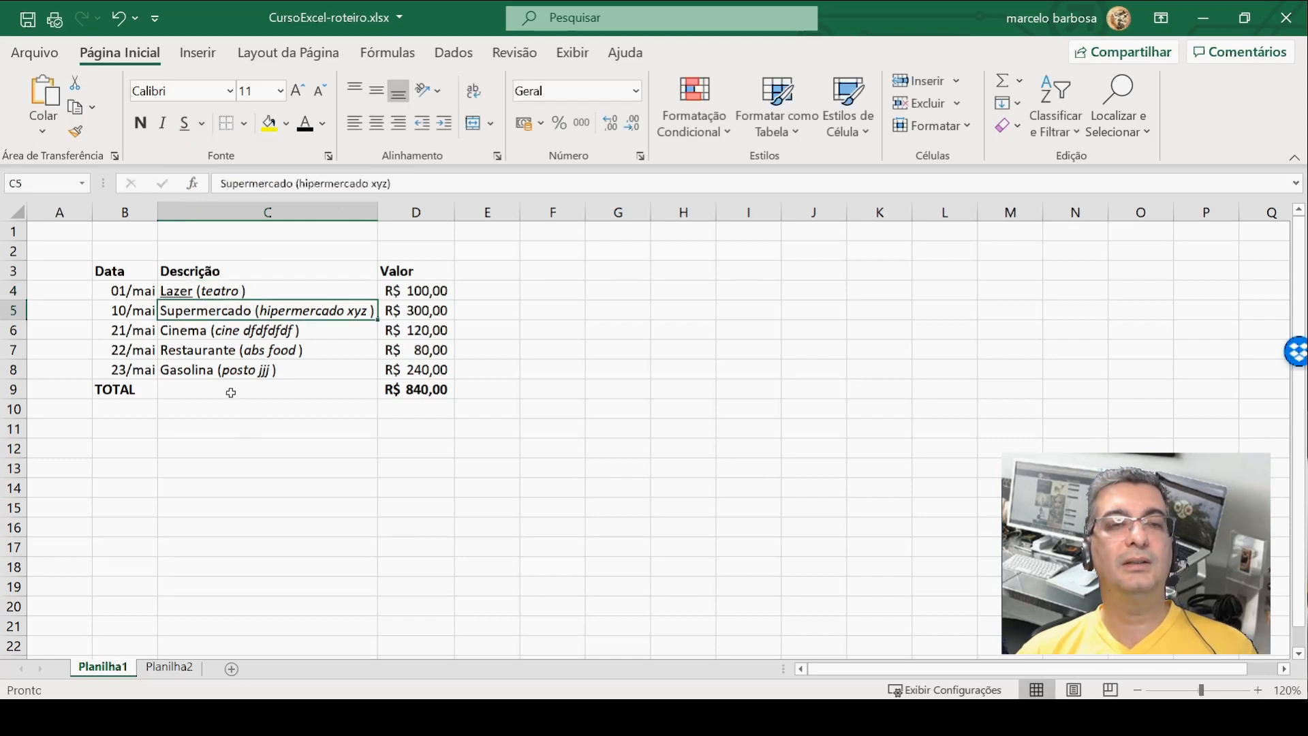
# Step: Underline only the word "Supermercado" before the parentheses in cell C5
pyautogui.doubleClick(208, 311)
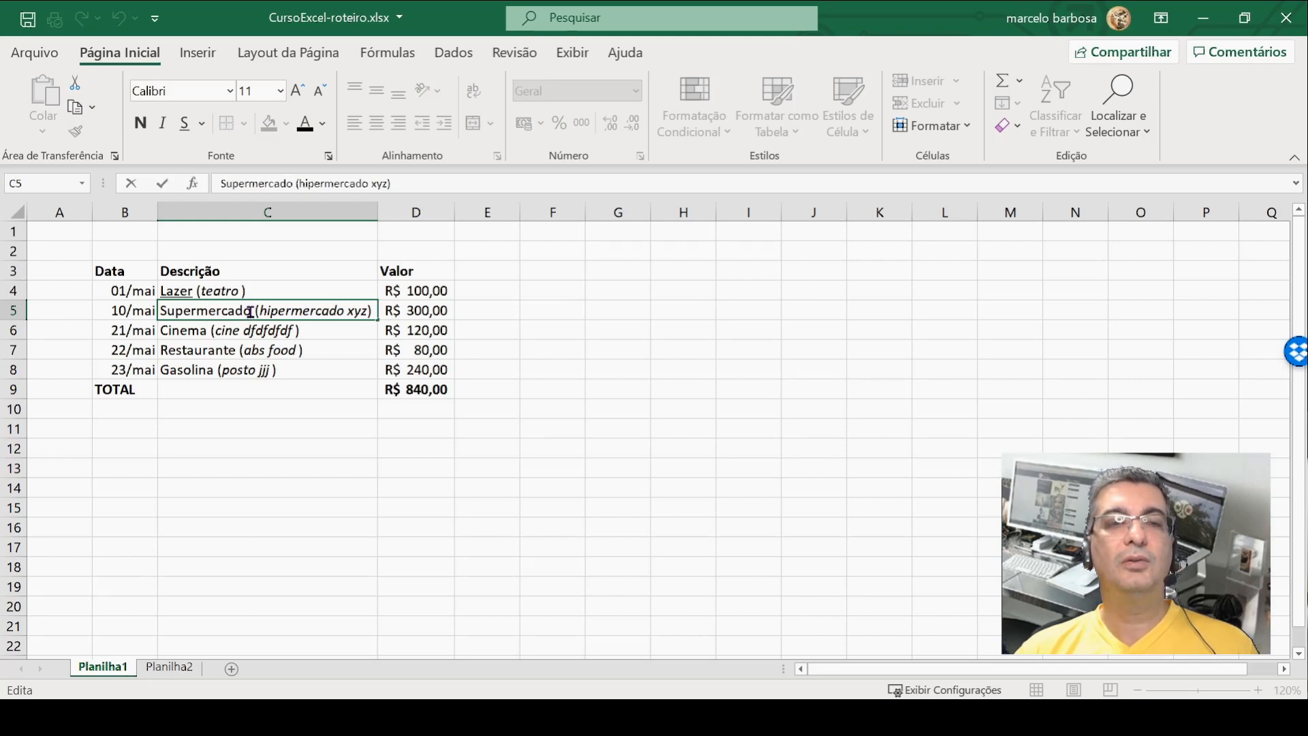
pyautogui.moveTo(250, 312); pyautogui.dragTo(162, 312)
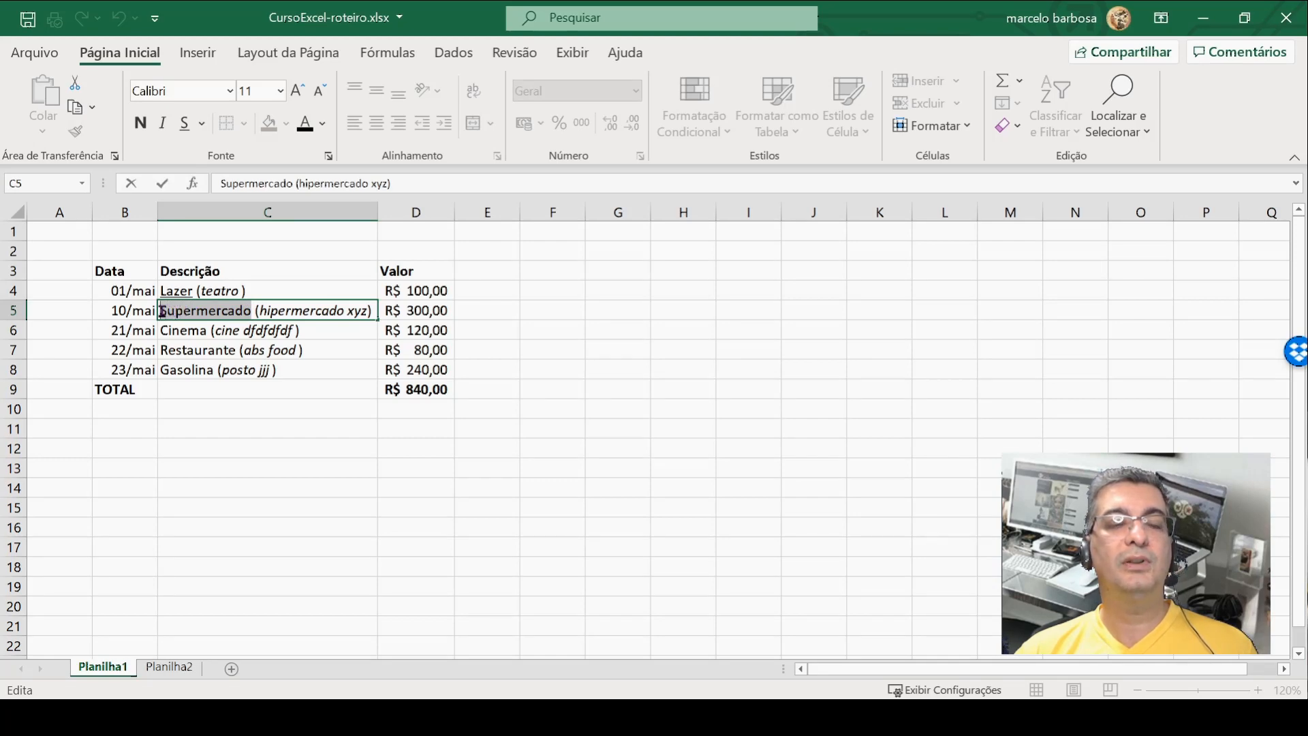
pyautogui.click(186, 128)
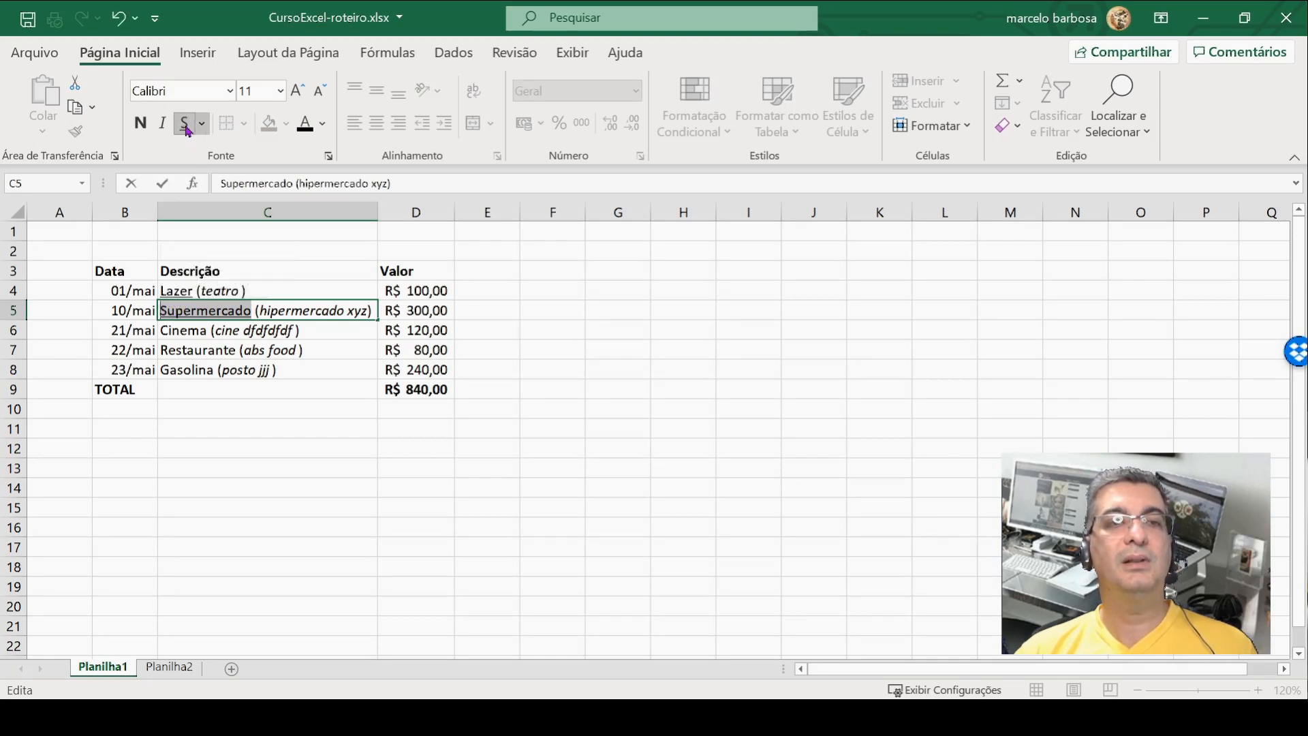
pyautogui.click(227, 333)
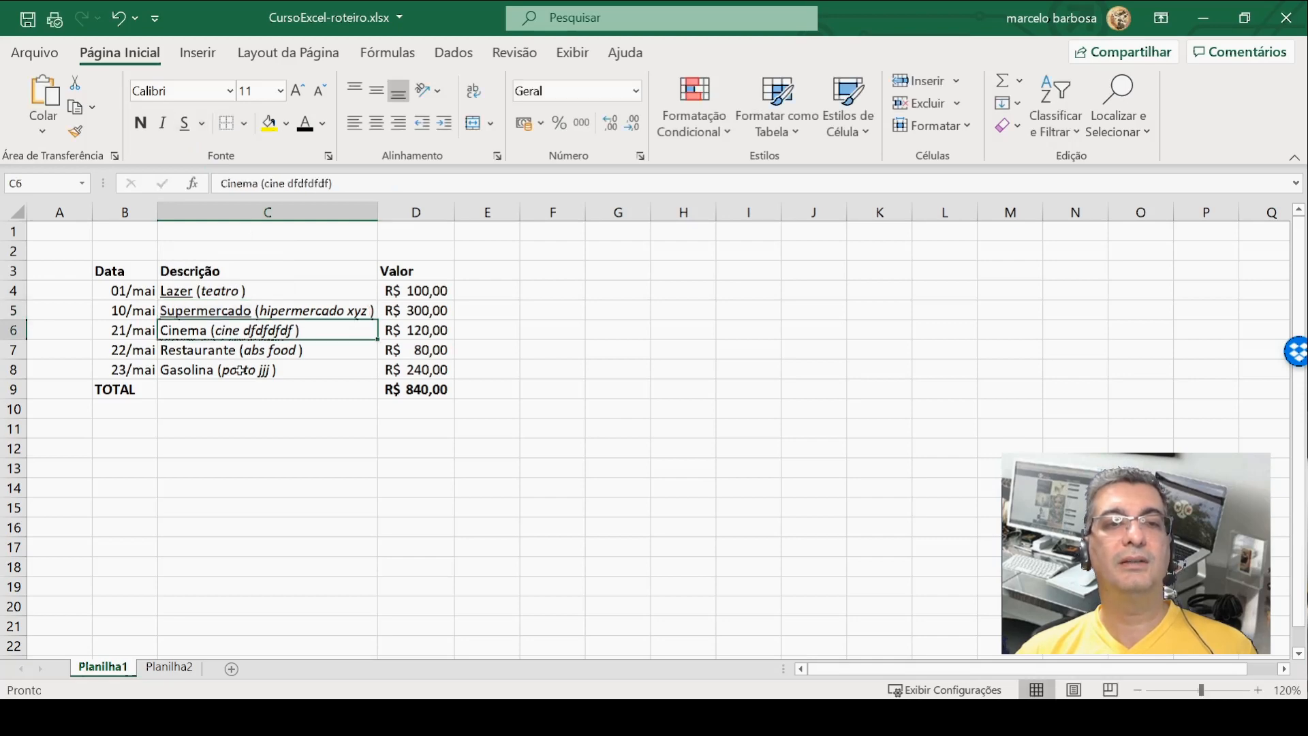
# Step: Underline only the word "Cinema" in cell C6, toggling the underline off and on again
pyautogui.doubleClick(182, 334)
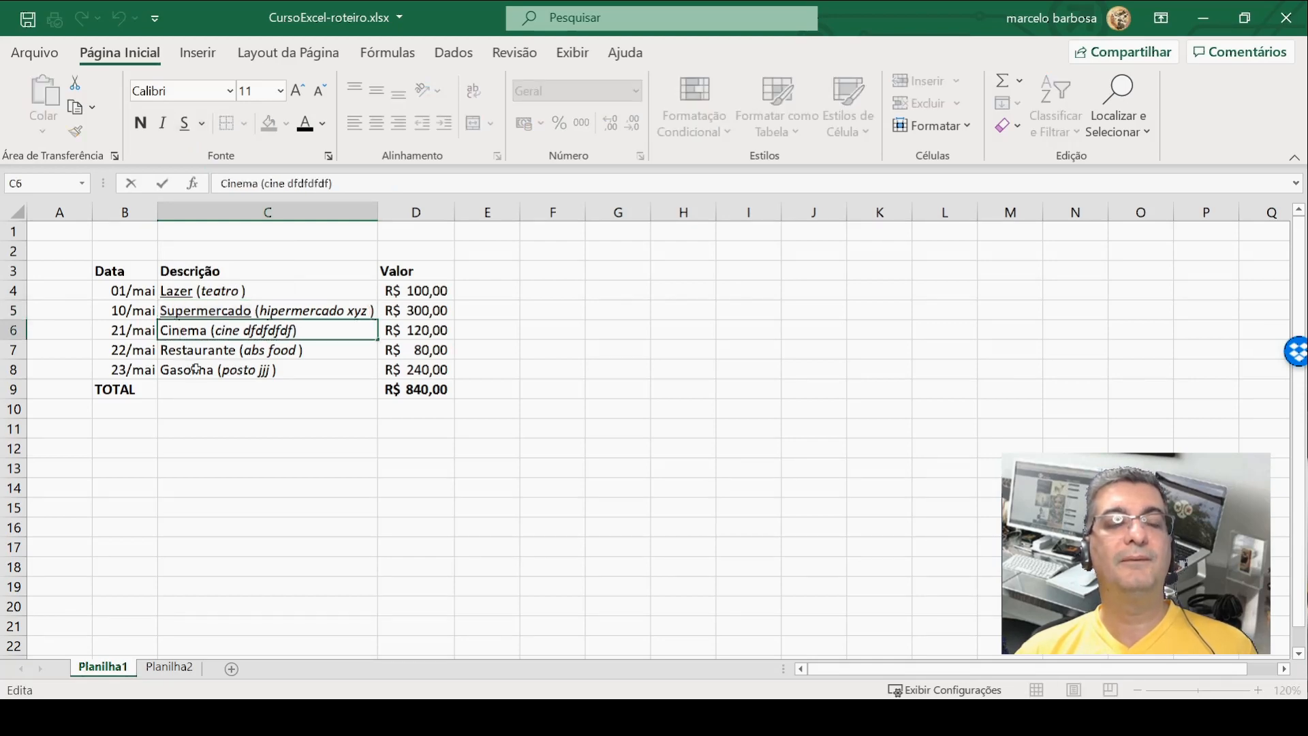
pyautogui.moveTo(165, 332); pyautogui.dragTo(208, 334)
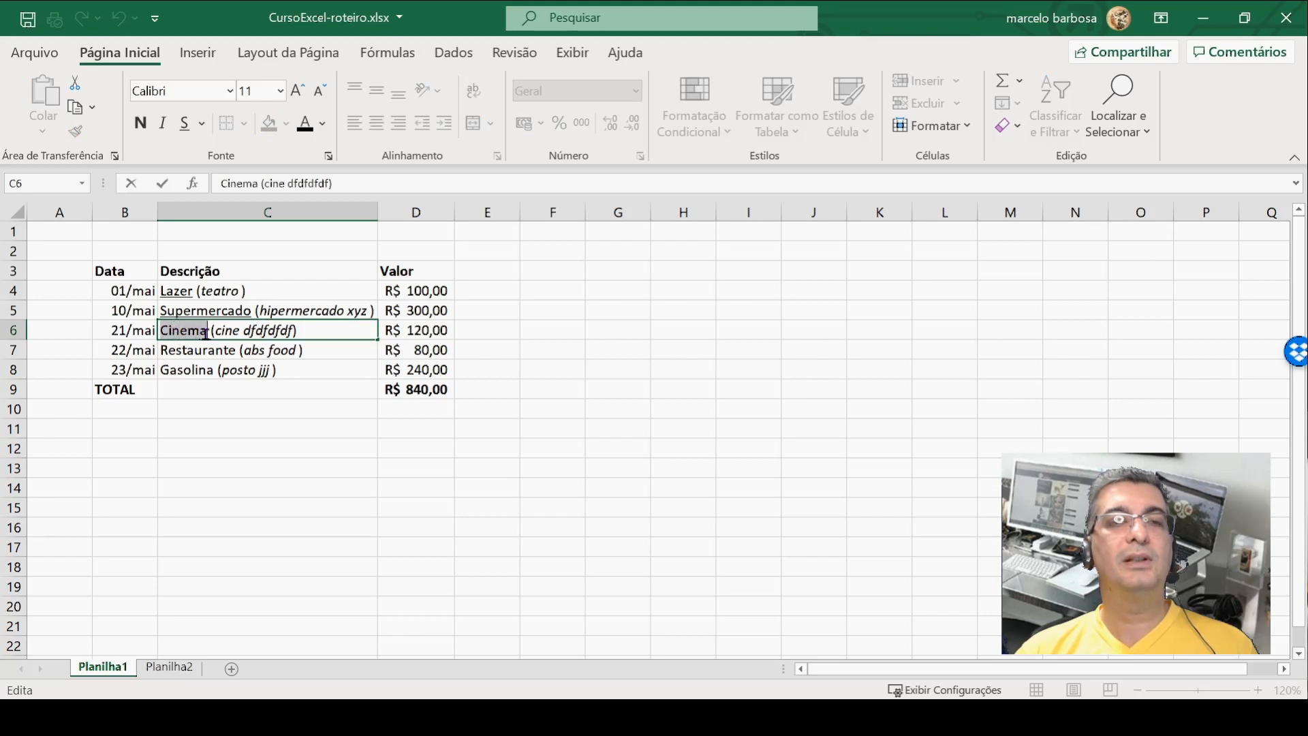
pyautogui.click(185, 124)
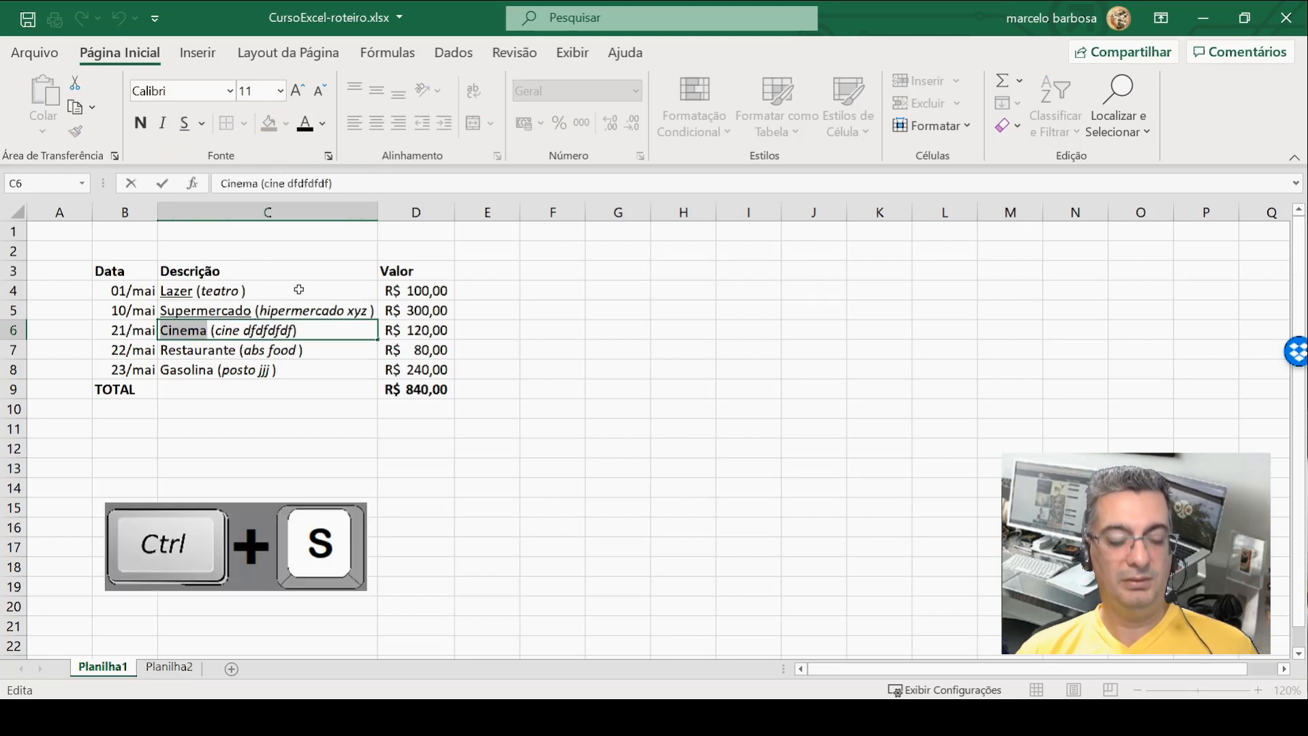
pyautogui.hotkey('ctrl', 's')
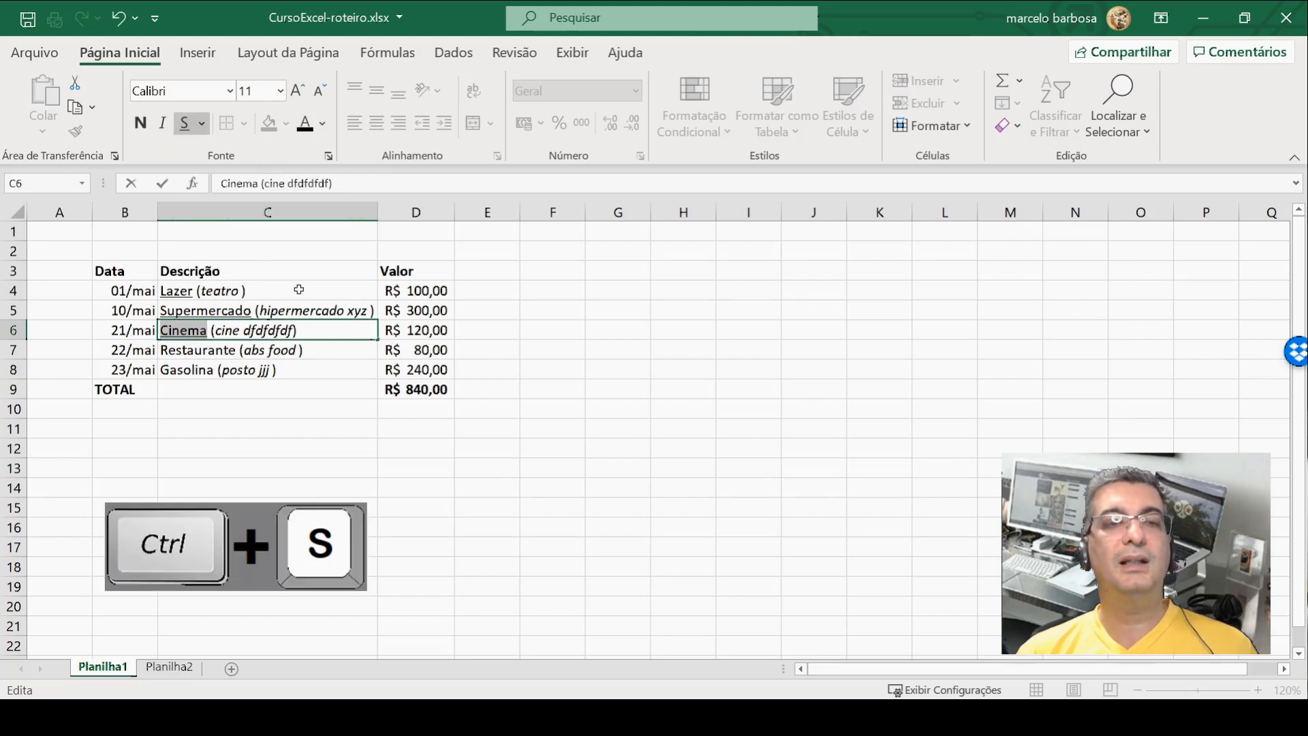
pyautogui.hotkey('ctrl', 's')
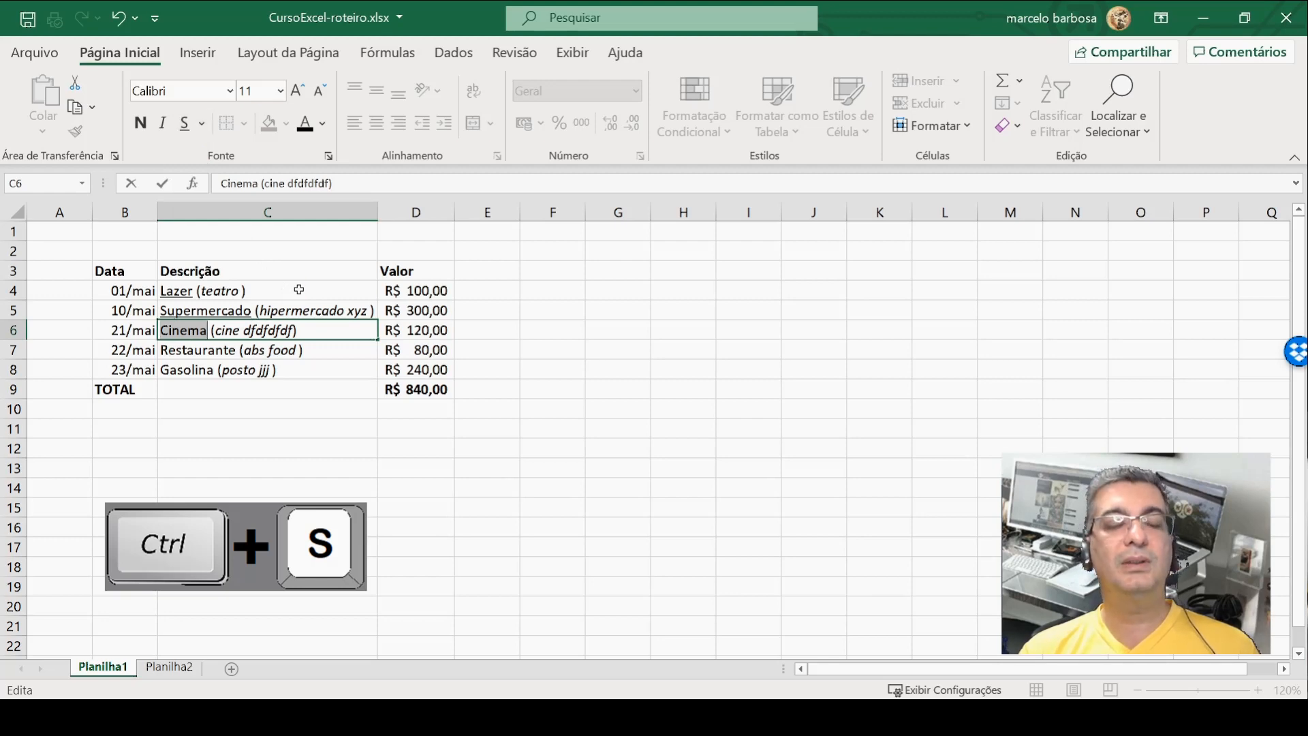
pyautogui.hotkey('ctrl', 's')
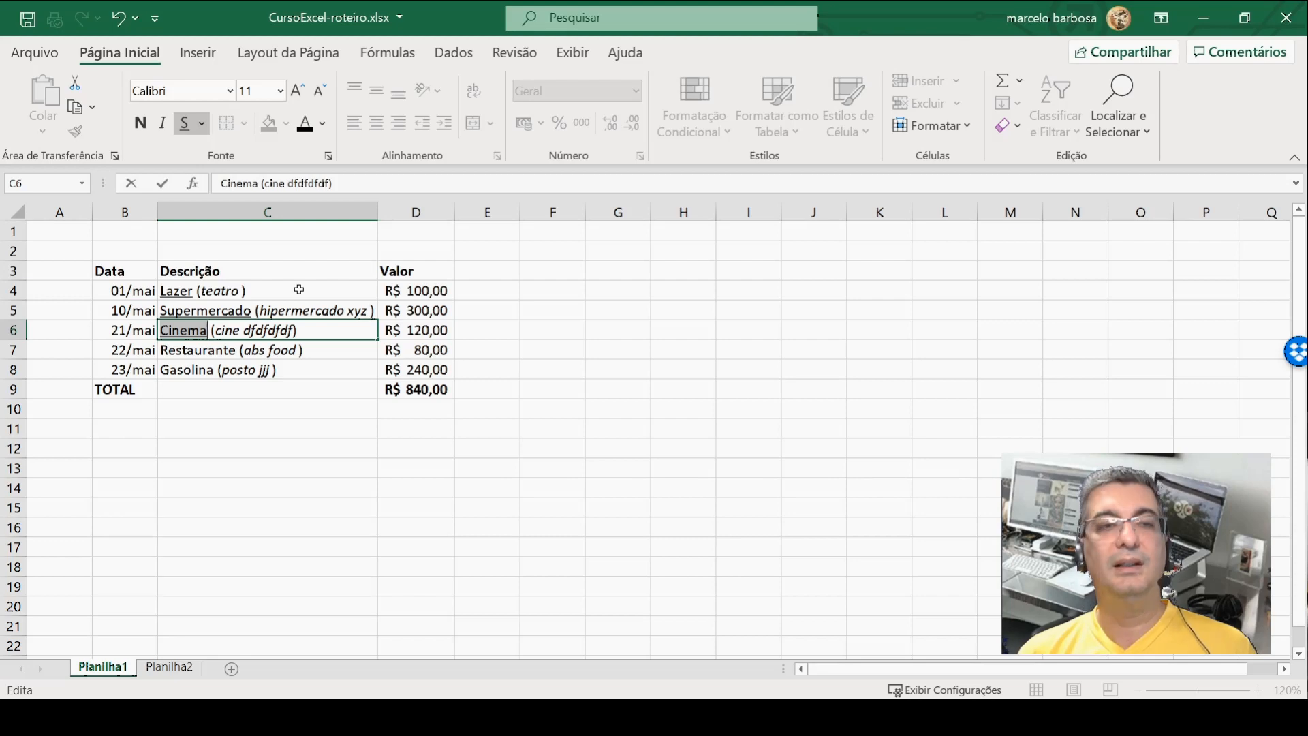
pyautogui.press('Return')
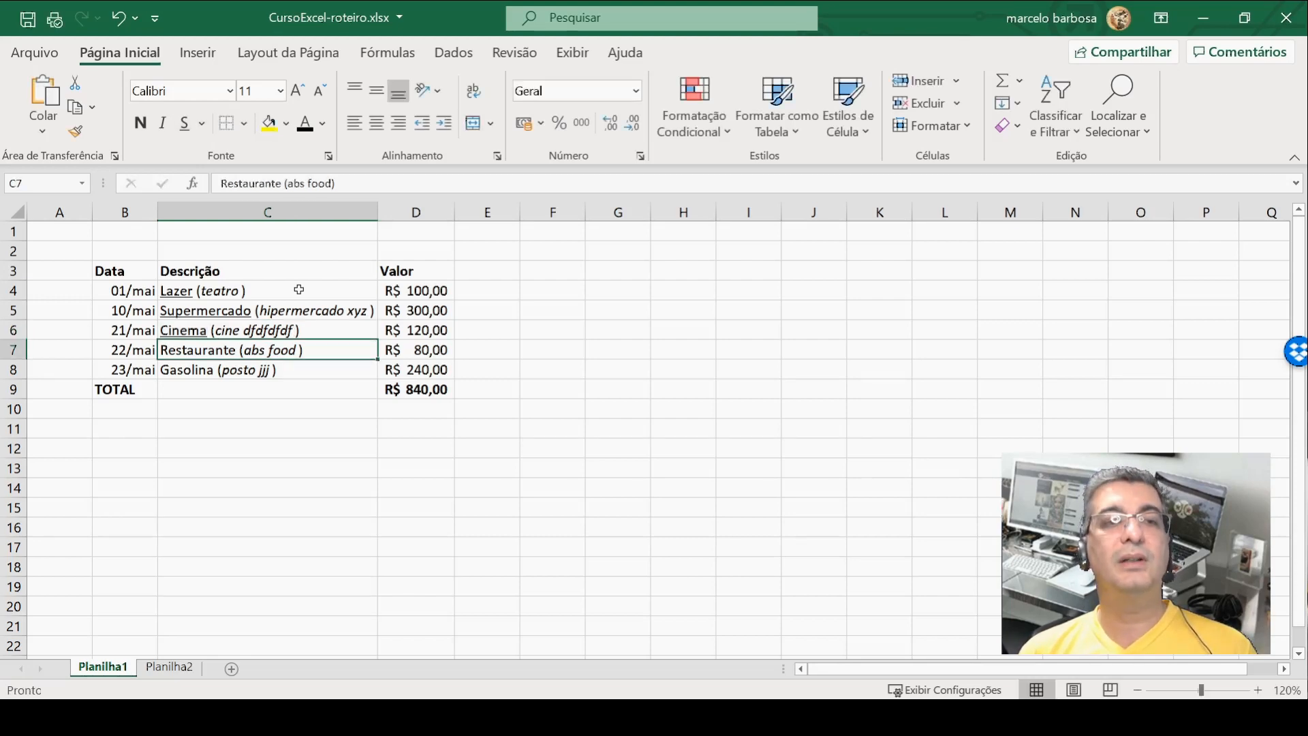
# Step: Underline only the word "Restaurante" at the start of the text in cell C7
pyautogui.press('F2')
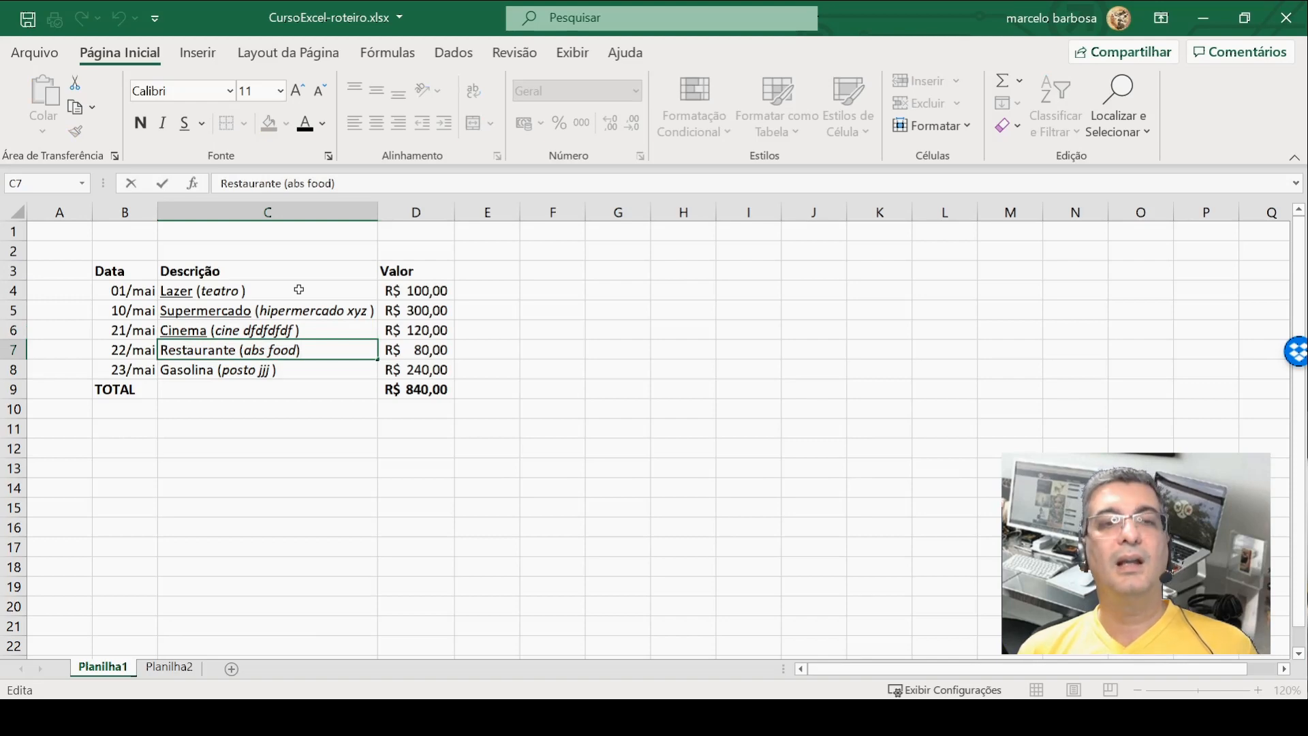
pyautogui.press('Left')
pyautogui.press('Left')
pyautogui.press('Left')
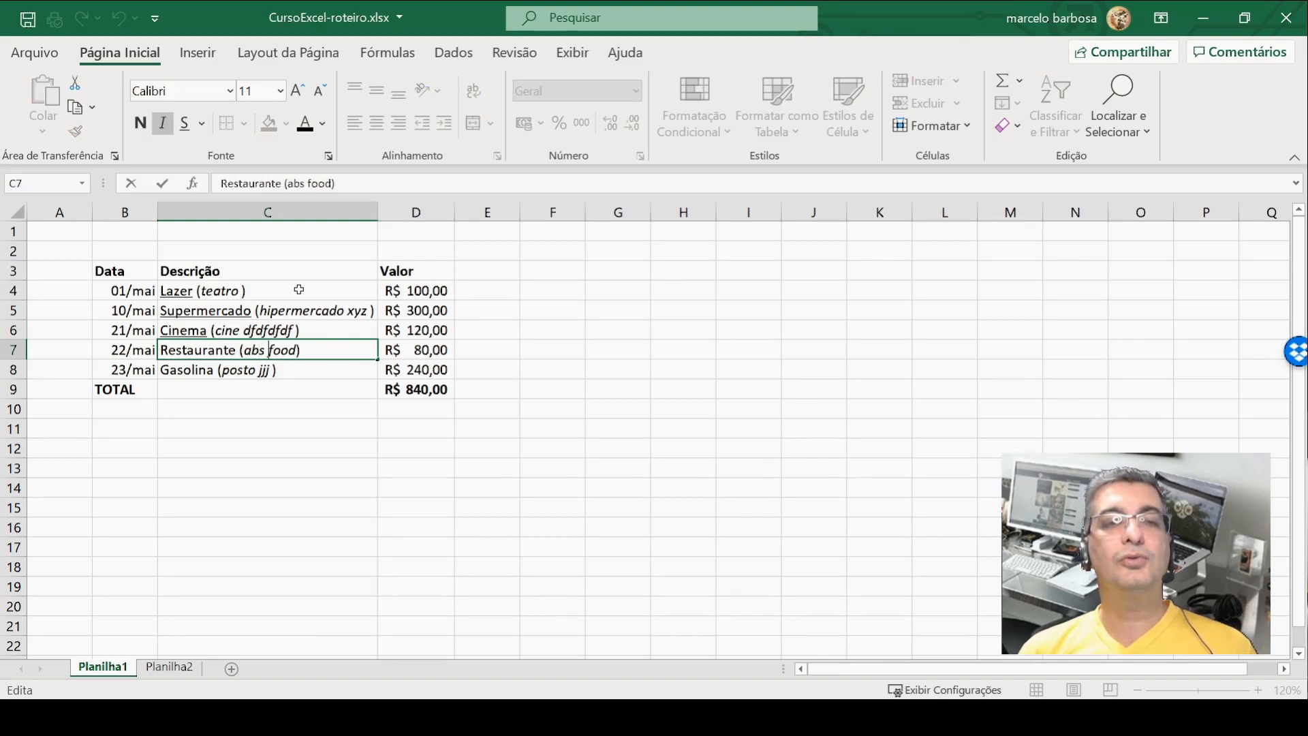
pyautogui.press('Left')
pyautogui.press('Left')
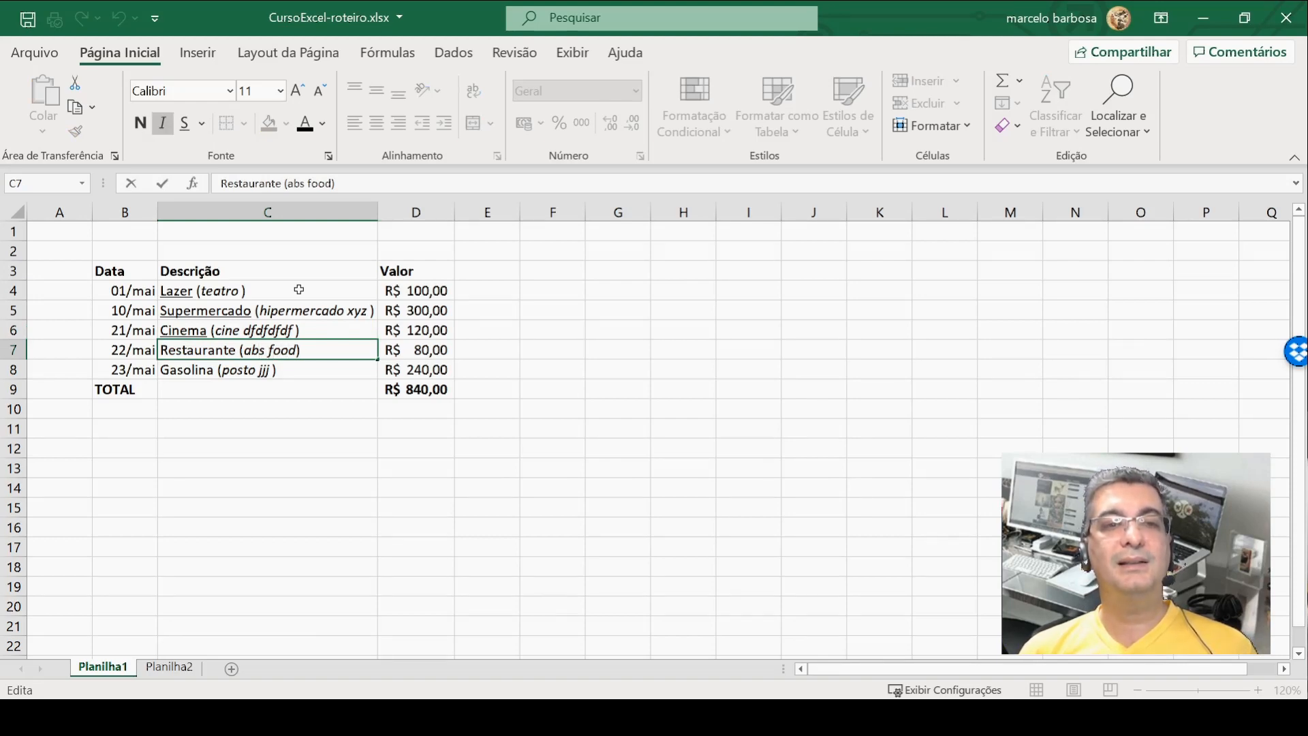
pyautogui.press('End')
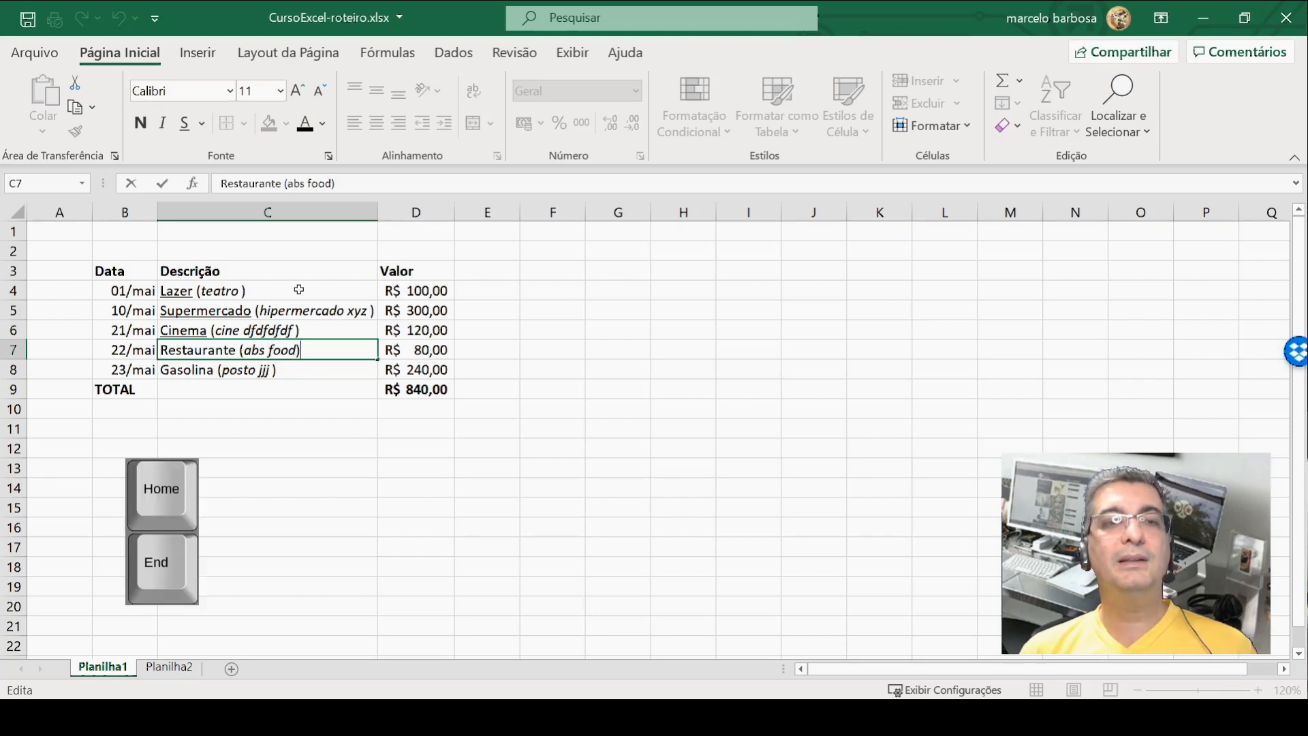
pyautogui.press('Home')
pyautogui.press('End')
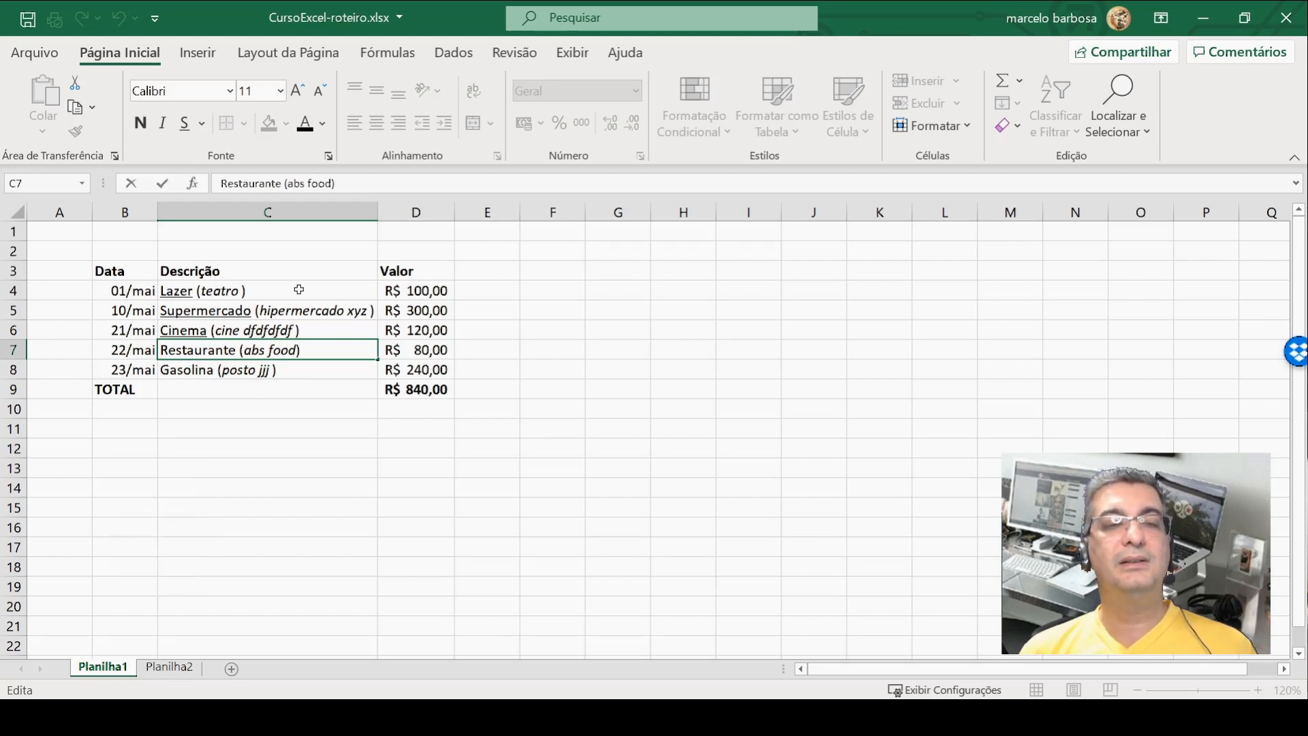
pyautogui.press('Home')
pyautogui.hotkey('shift', 'Right')
pyautogui.hotkey('shift', 'Right')
pyautogui.hotkey('shift', 'Right')
pyautogui.hotkey('shift', 'Right')
pyautogui.hotkey('shift', 'Right')
pyautogui.hotkey('shift', 'Right')
pyautogui.hotkey('shift', 'Right')
pyautogui.hotkey('shift', 'Right')
pyautogui.hotkey('shift', 'Right')
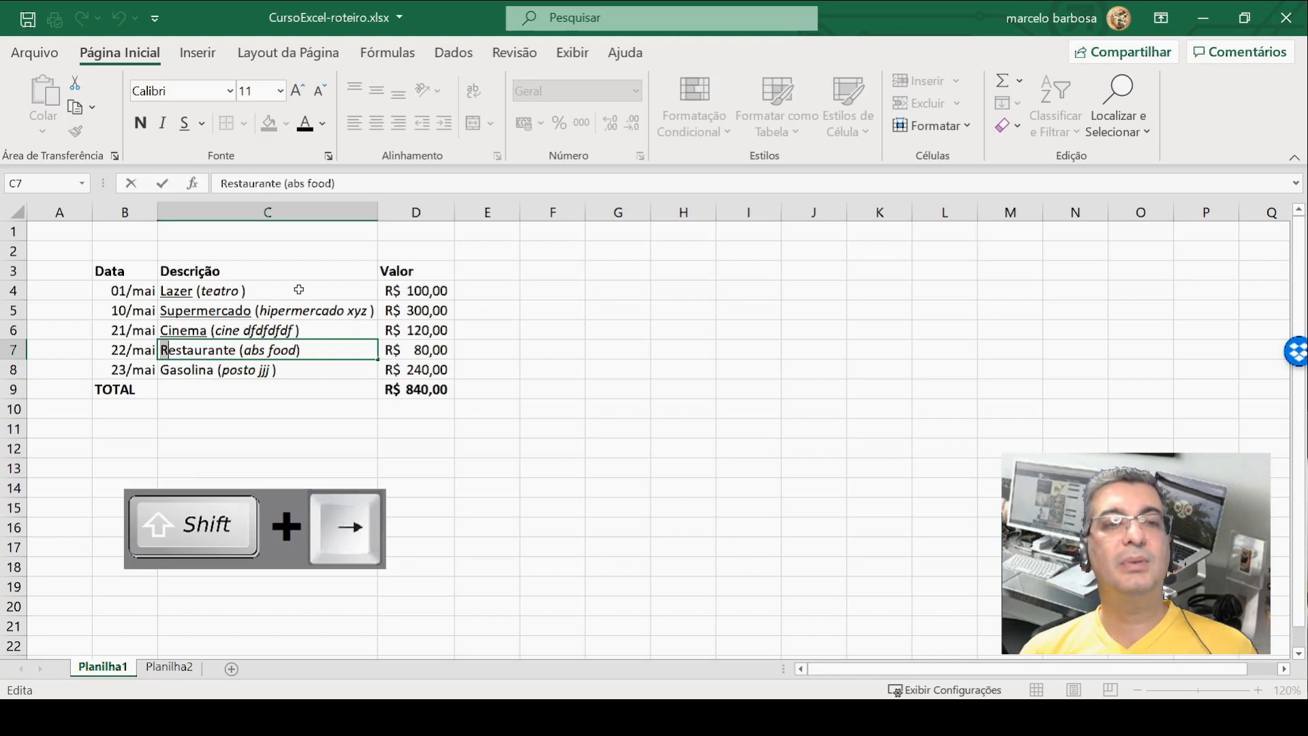
pyautogui.hotkey('shift', 'Right')
pyautogui.hotkey('shift', 'Right')
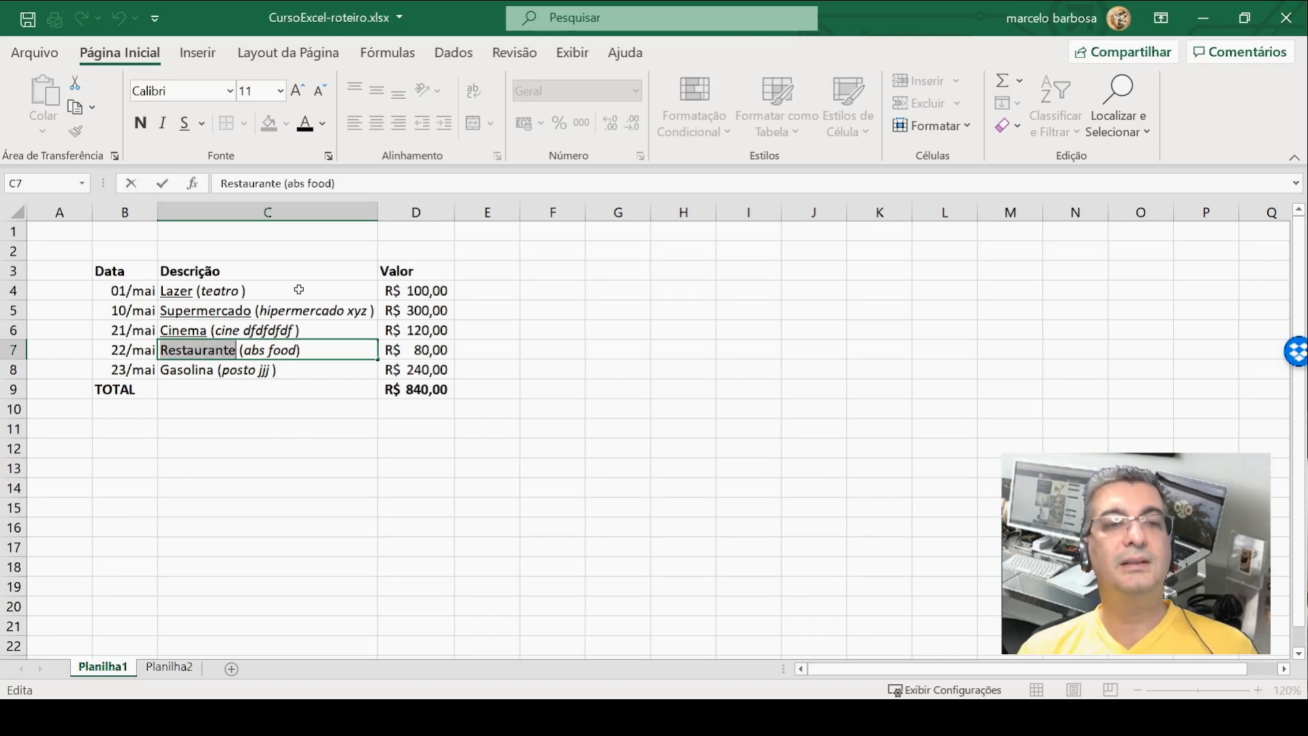
pyautogui.hotkey('ctrl', 's')
pyautogui.press('Return')
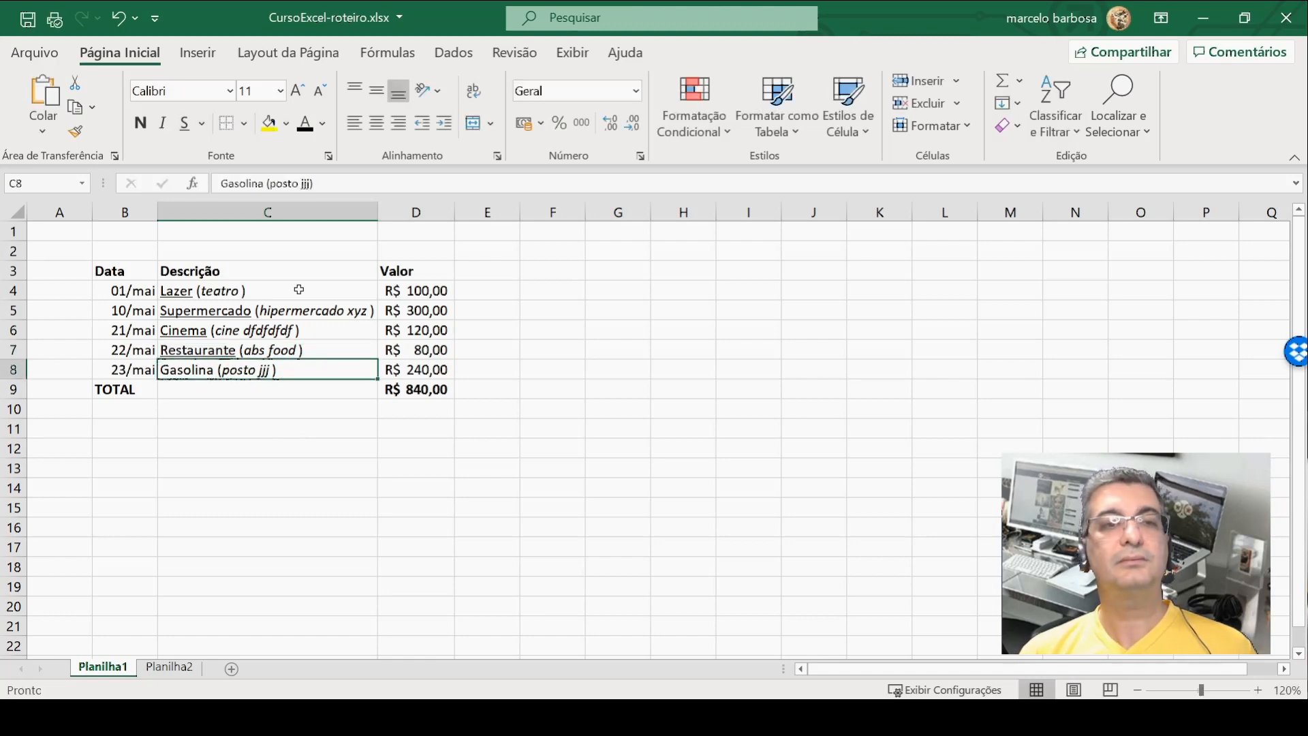
# Step: Underline only the word "Gasolina" before the parentheses in cell C8
pyautogui.press('F2')
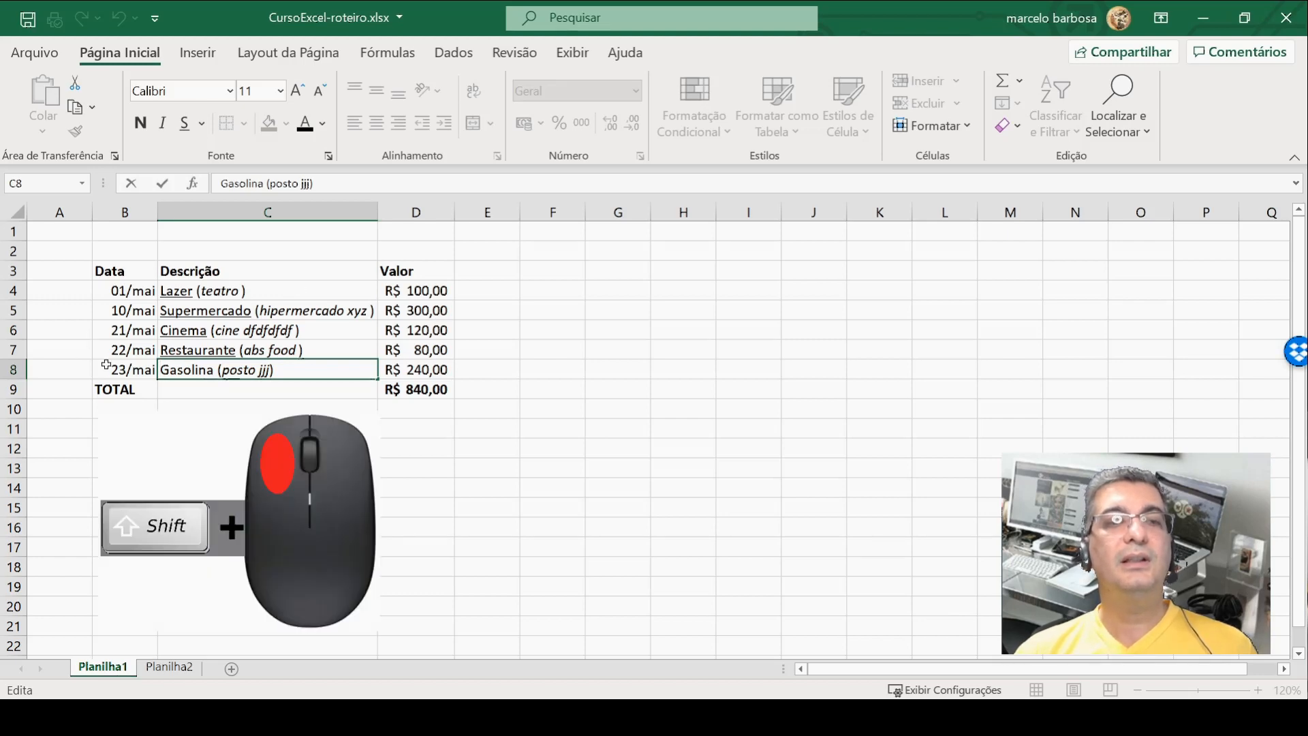
pyautogui.keyDown('shift'); pyautogui.click(214, 371); pyautogui.keyUp('shift')
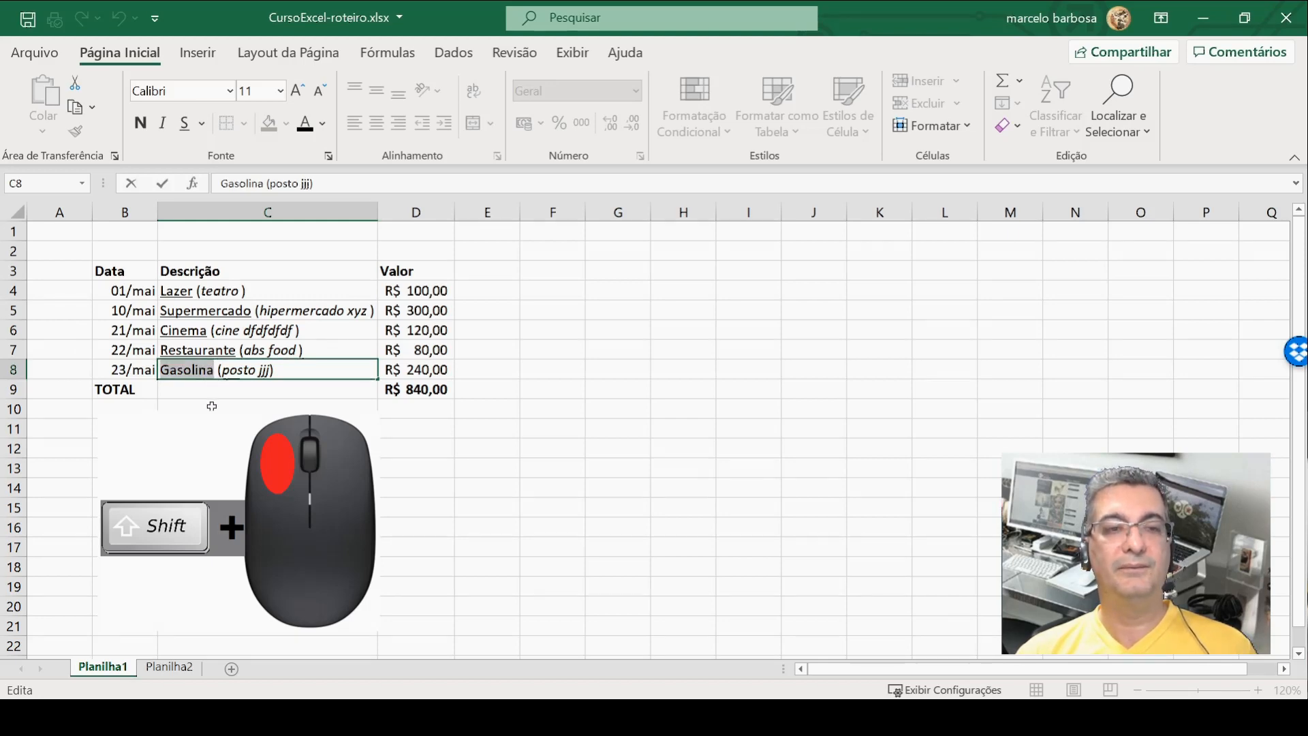
pyautogui.hotkey('ctrl', 's')
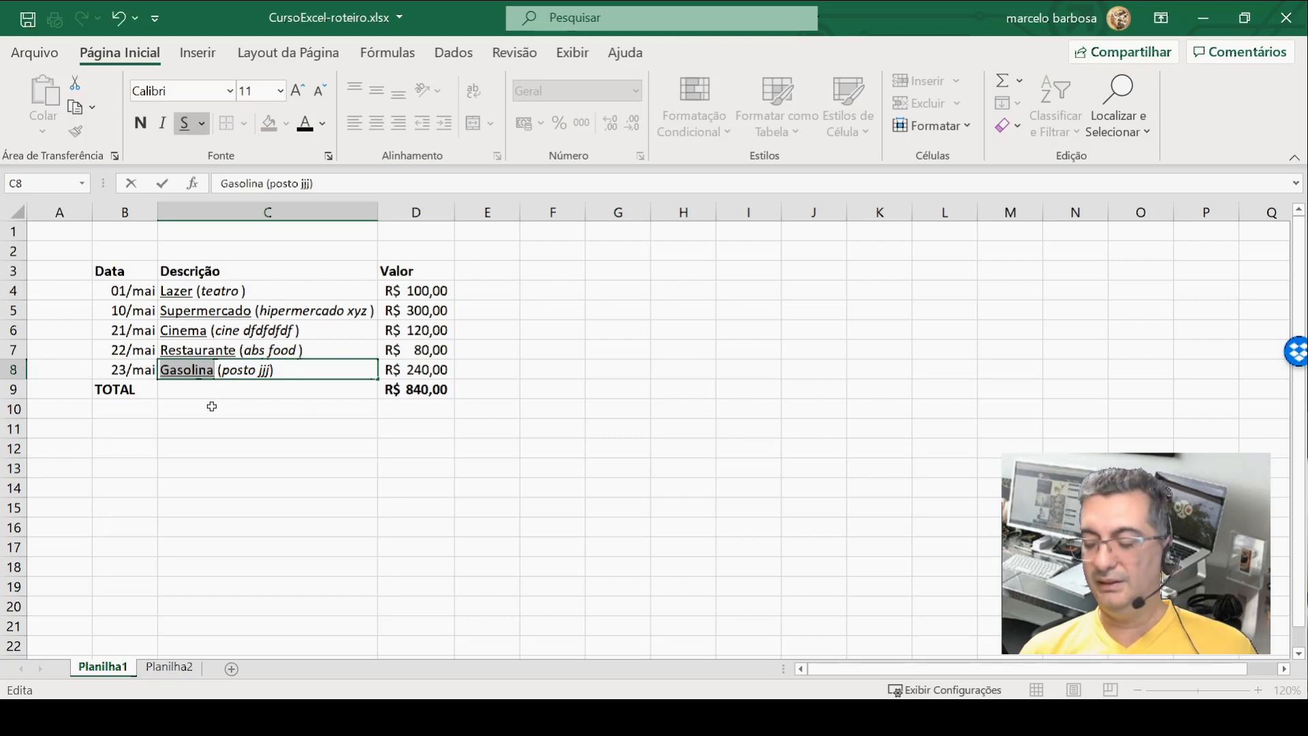
pyautogui.press('Return')
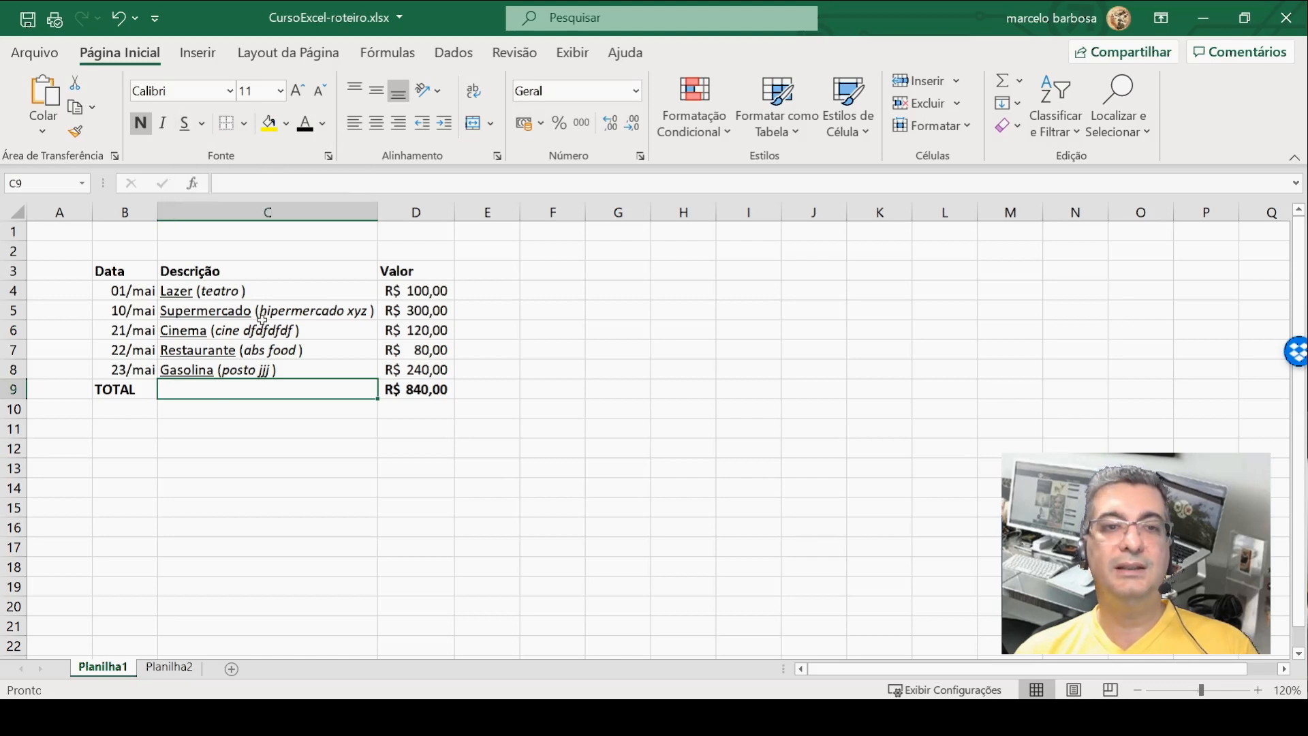
pyautogui.click(142, 411)
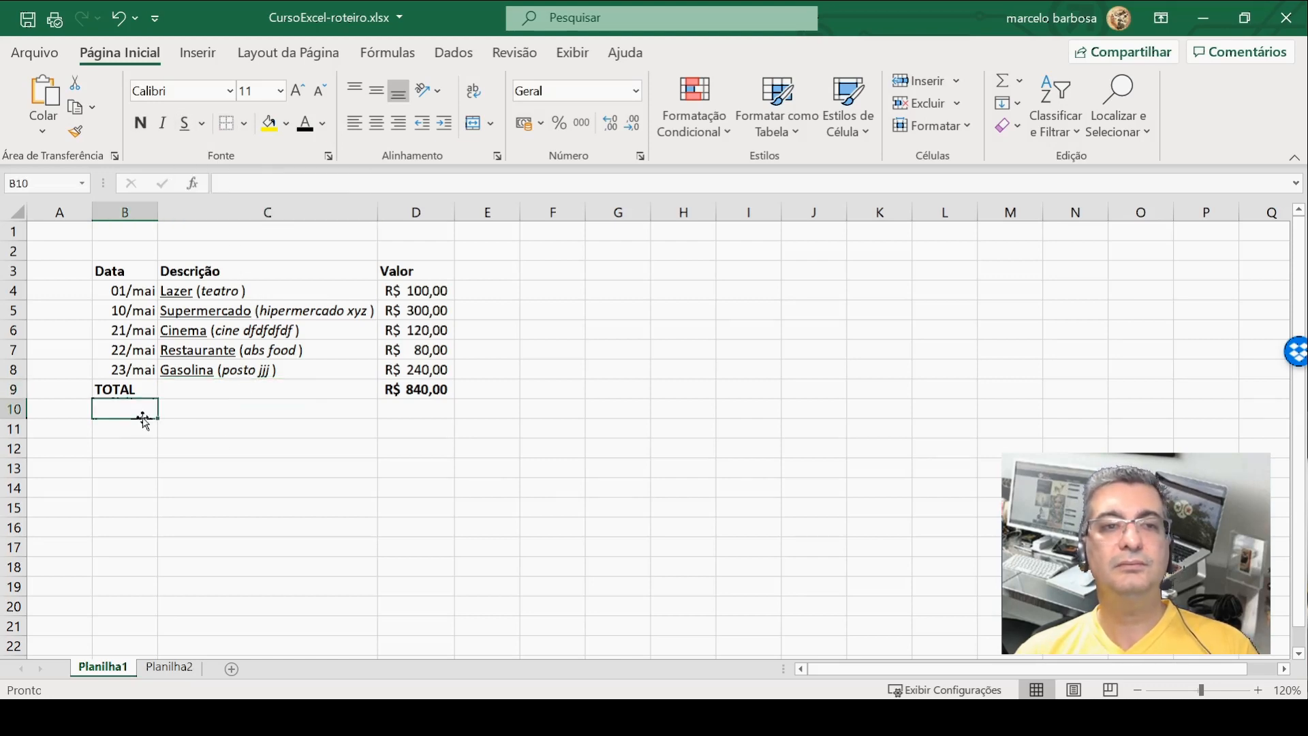